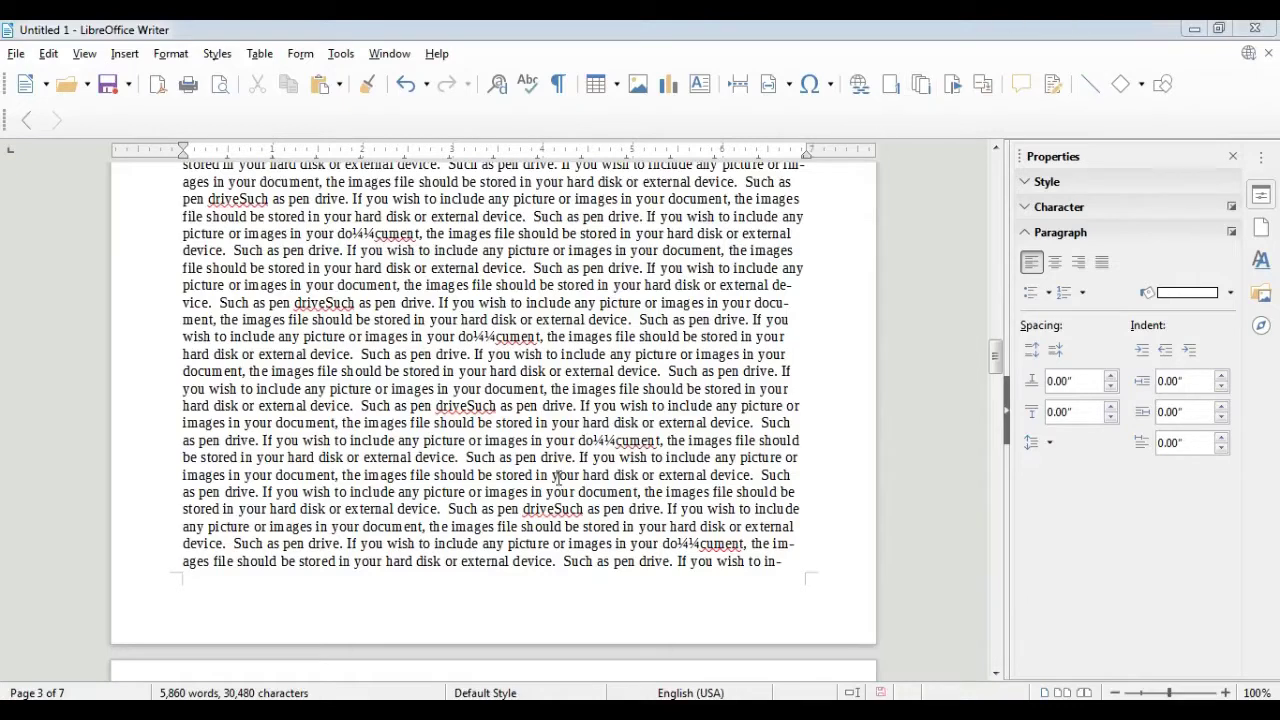
# - Open the column settings and preview the three-column and unequal-width presets, returning to two equal columns
pyautogui.click(168, 53)
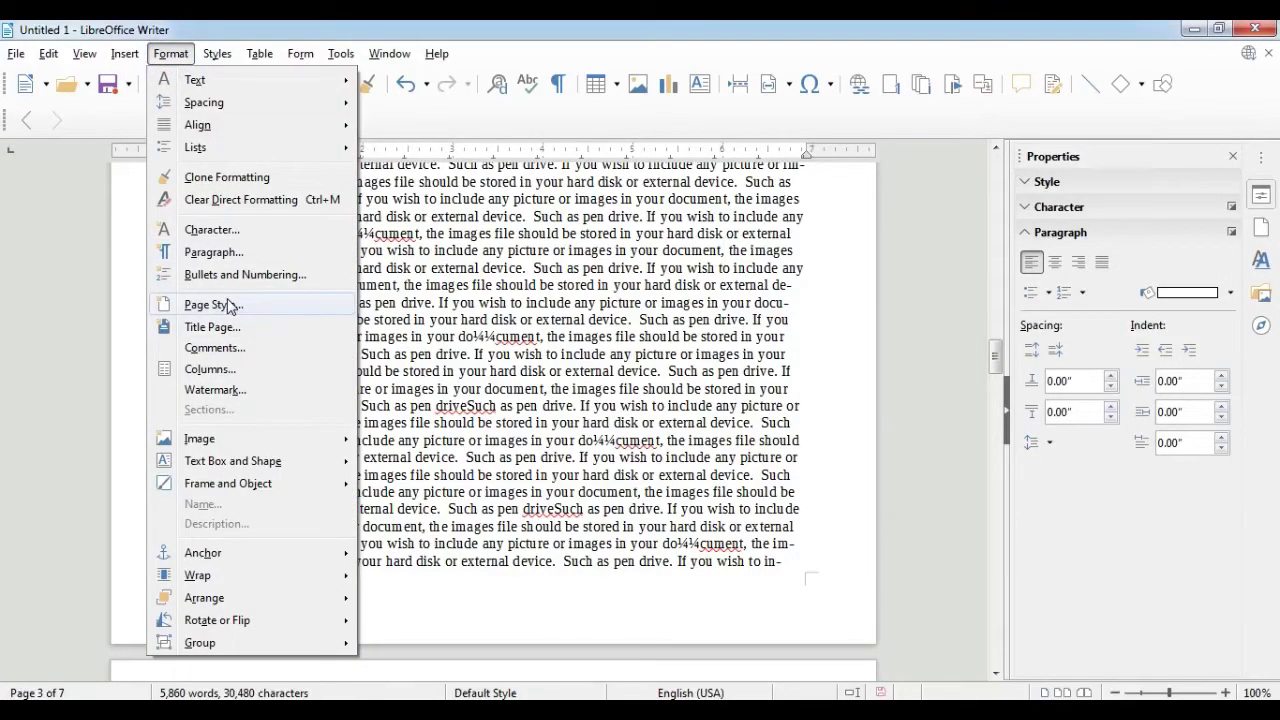
pyautogui.click(212, 370)
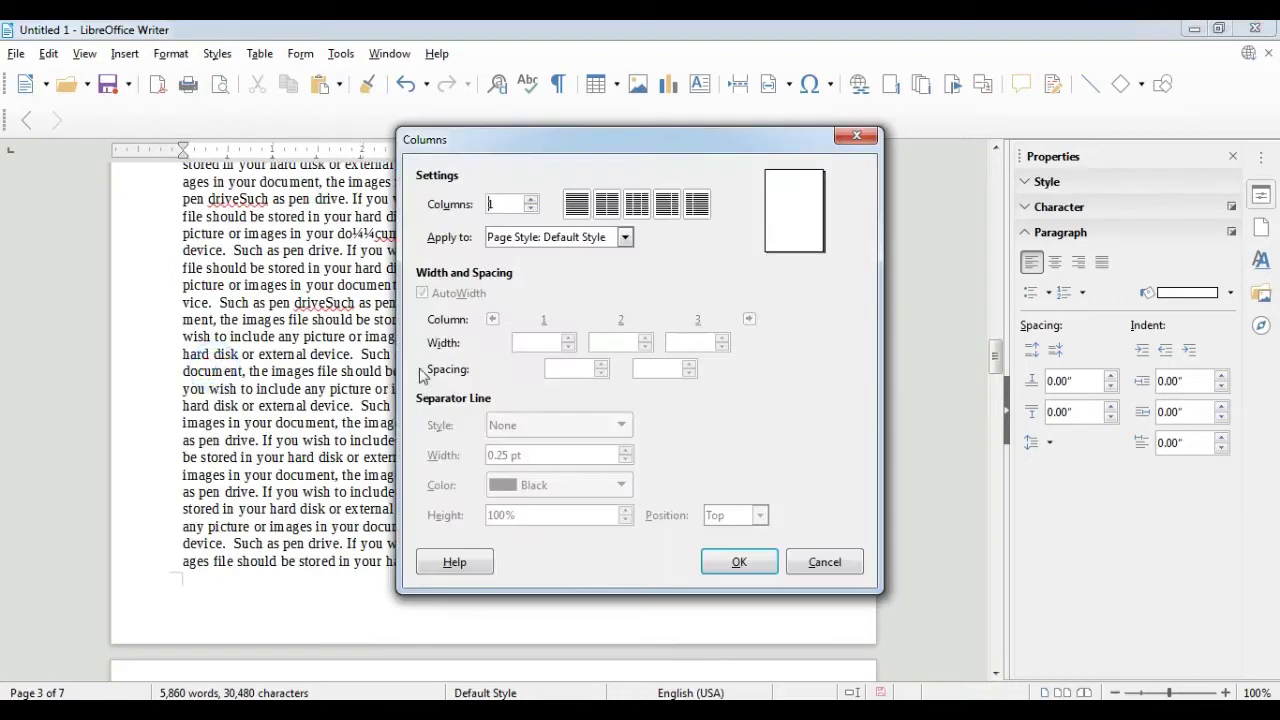
pyautogui.moveTo(537, 152); pyautogui.dragTo(461, 139)
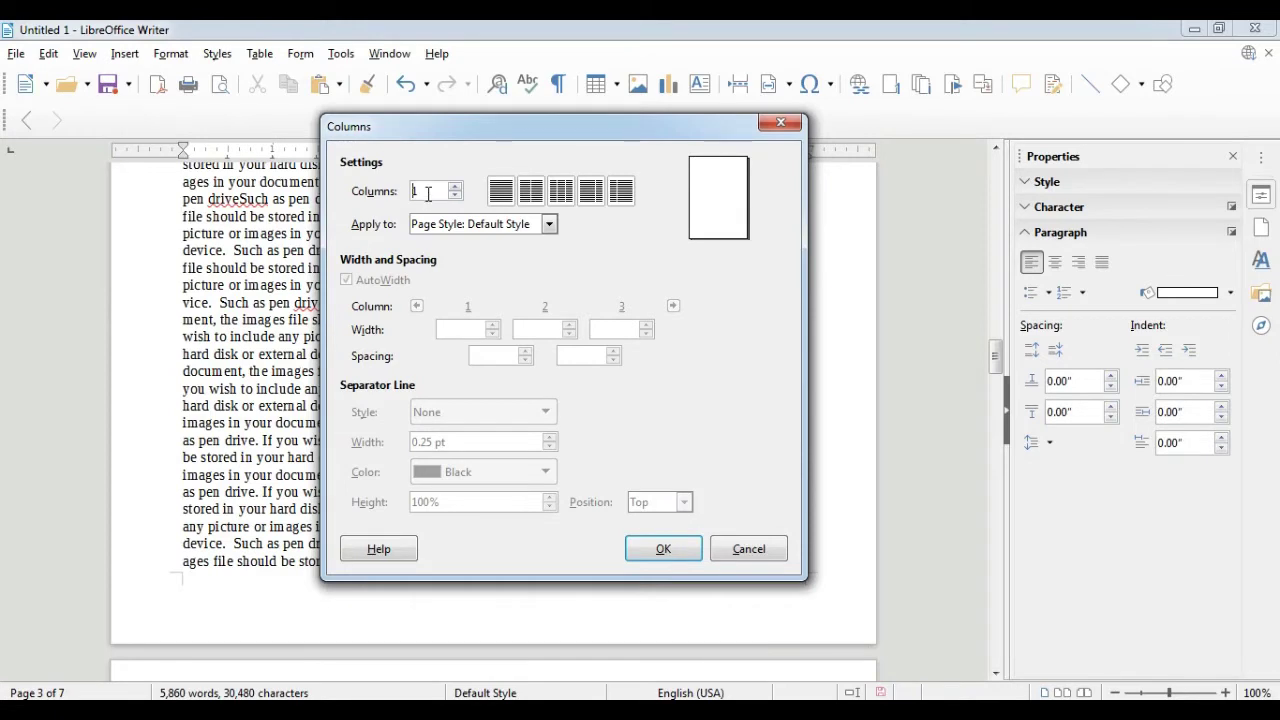
pyautogui.click(530, 200)
pyautogui.click(560, 195)
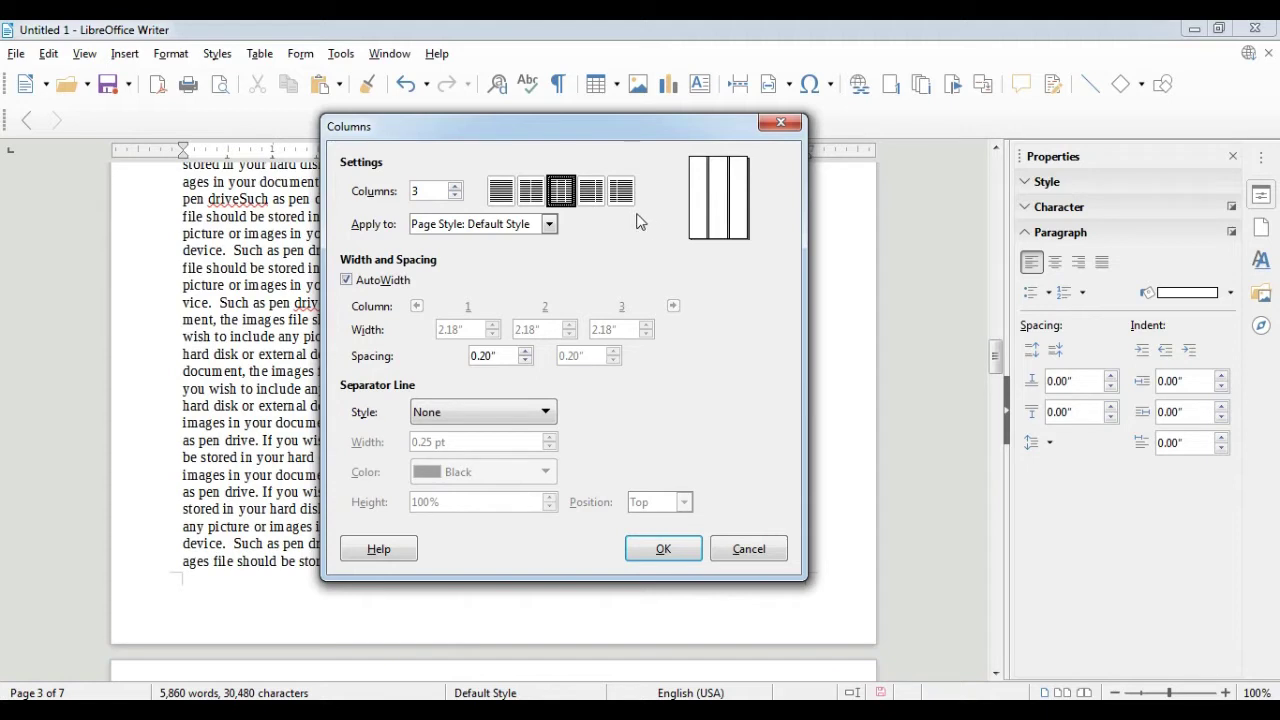
pyautogui.click(591, 193)
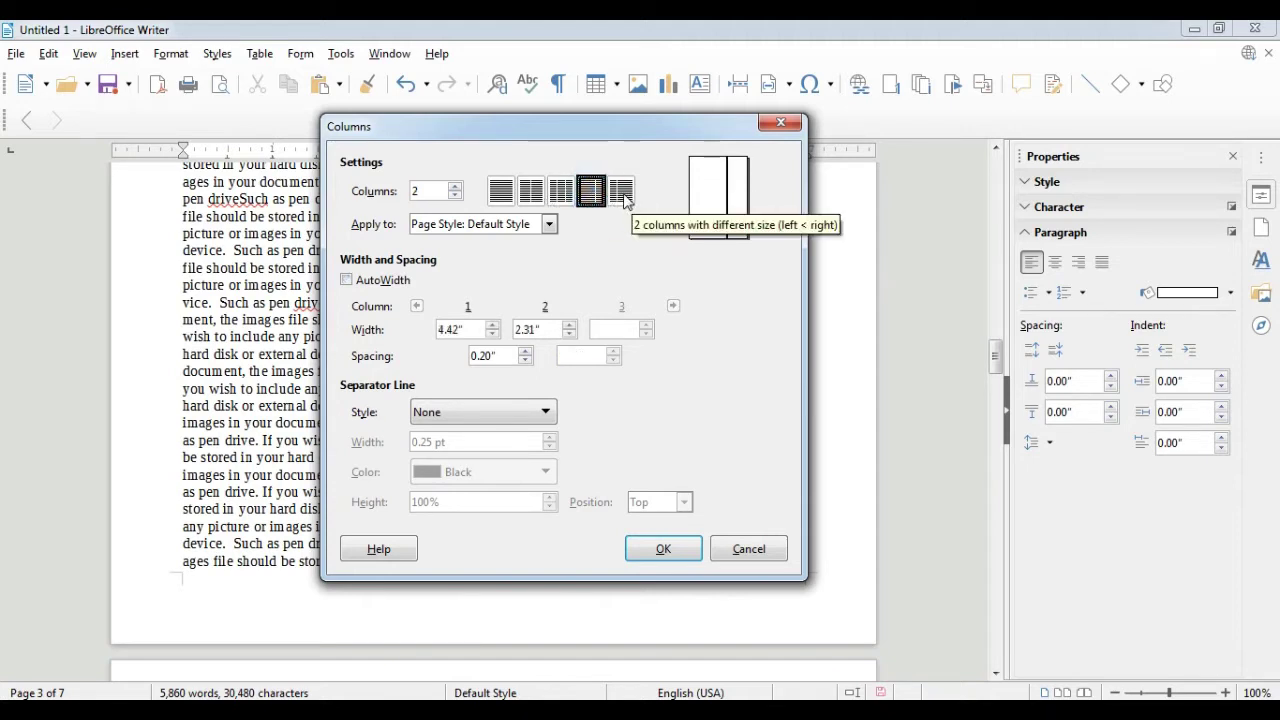
pyautogui.click(622, 192)
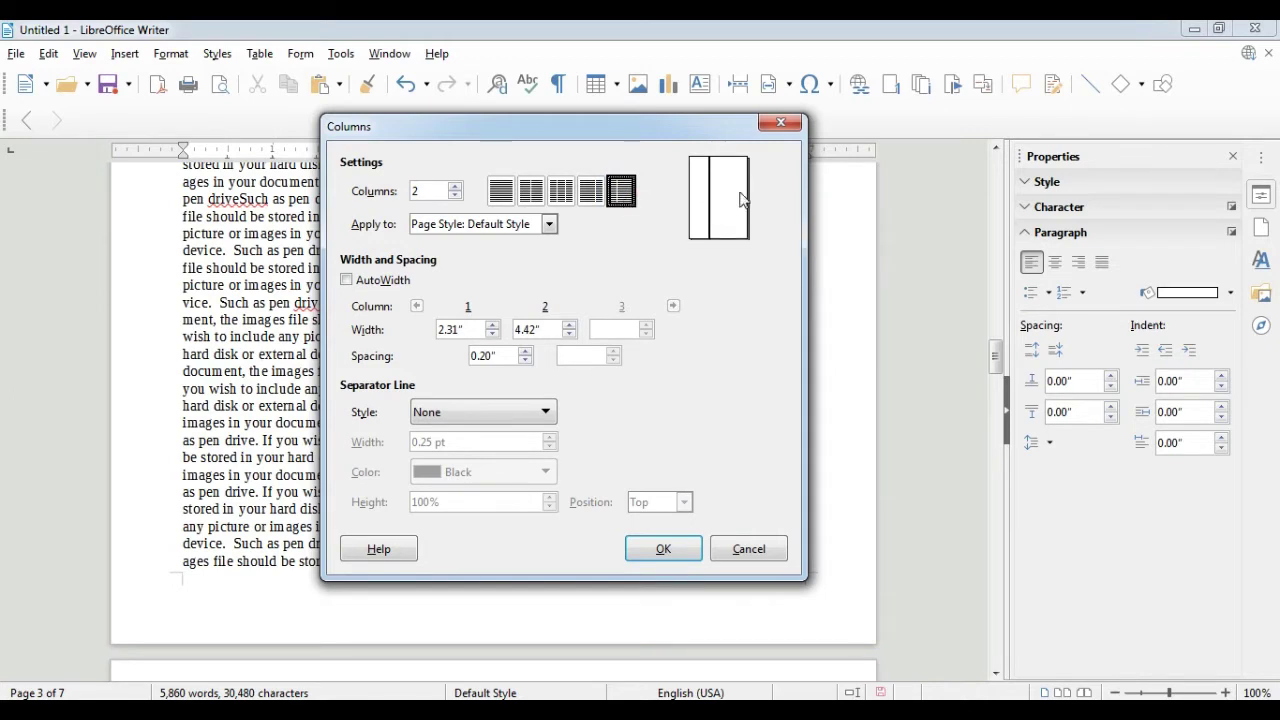
pyautogui.click(608, 195)
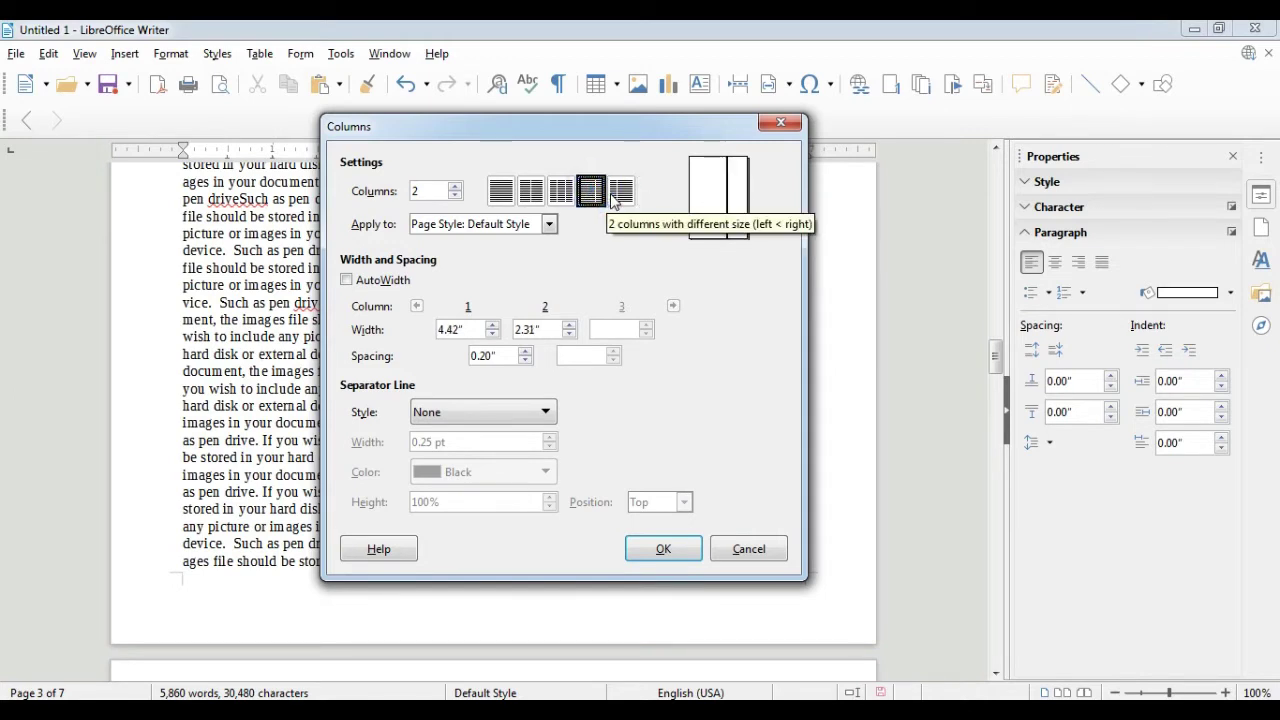
pyautogui.click(531, 191)
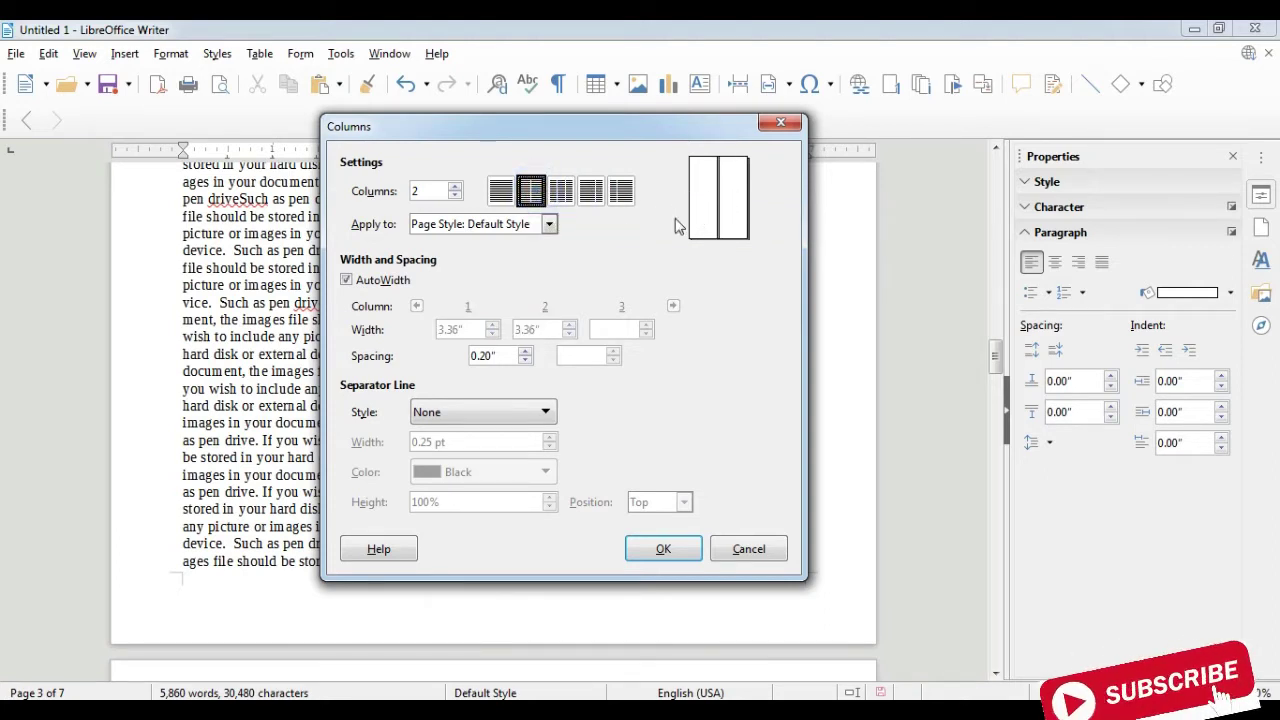
# - Try a column count of 5, change it to 3, and keep Page Style: Default Style as the target
pyautogui.doubleClick(424, 190)
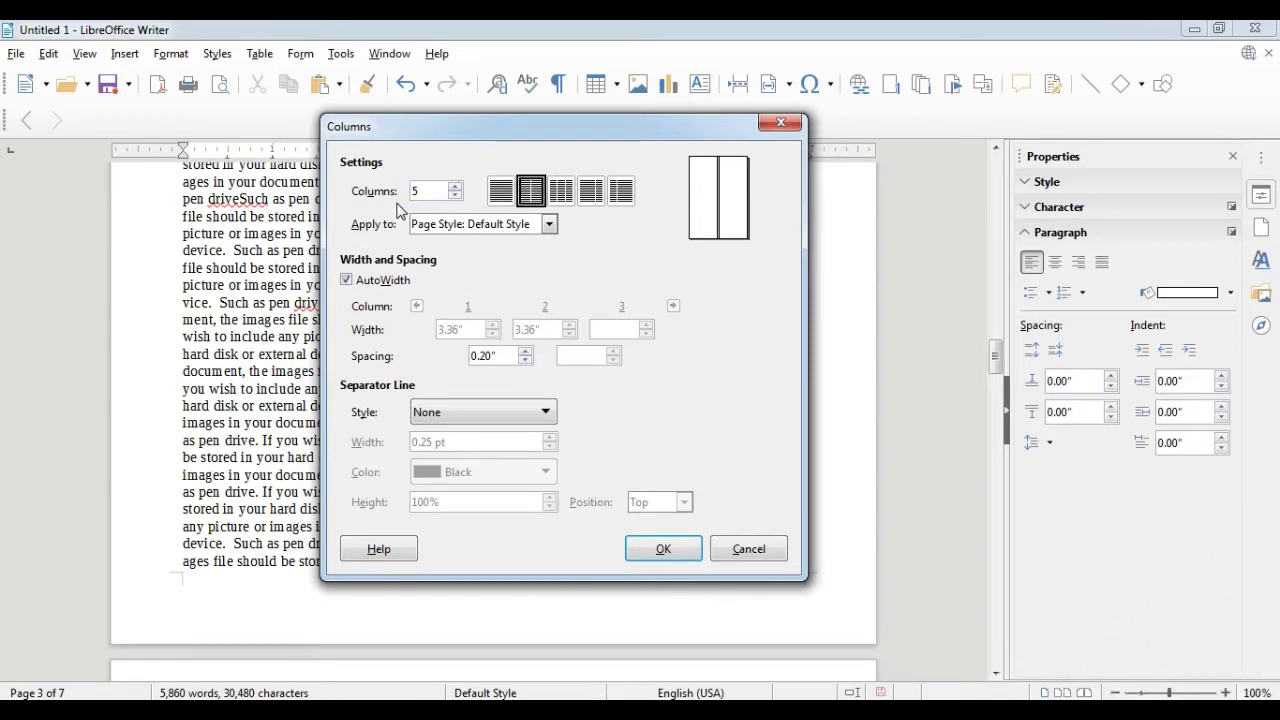
pyautogui.write('5')
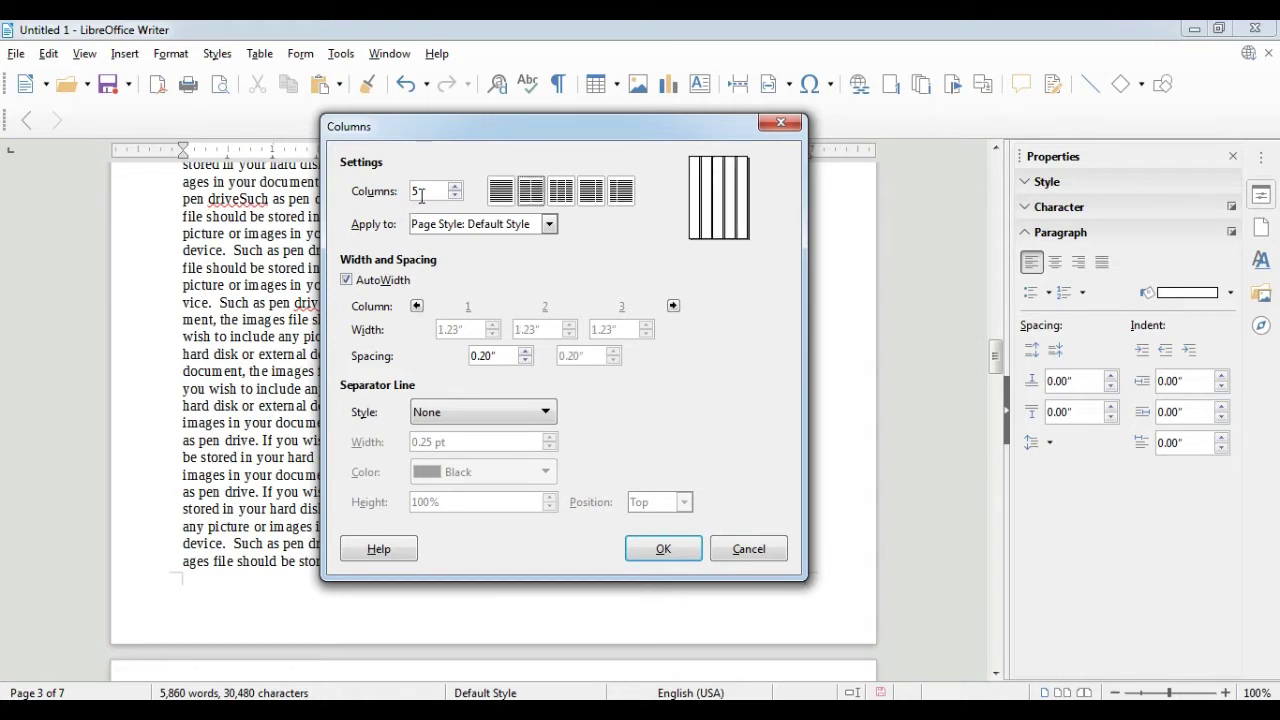
pyautogui.doubleClick(420, 191)
pyautogui.click(550, 224)
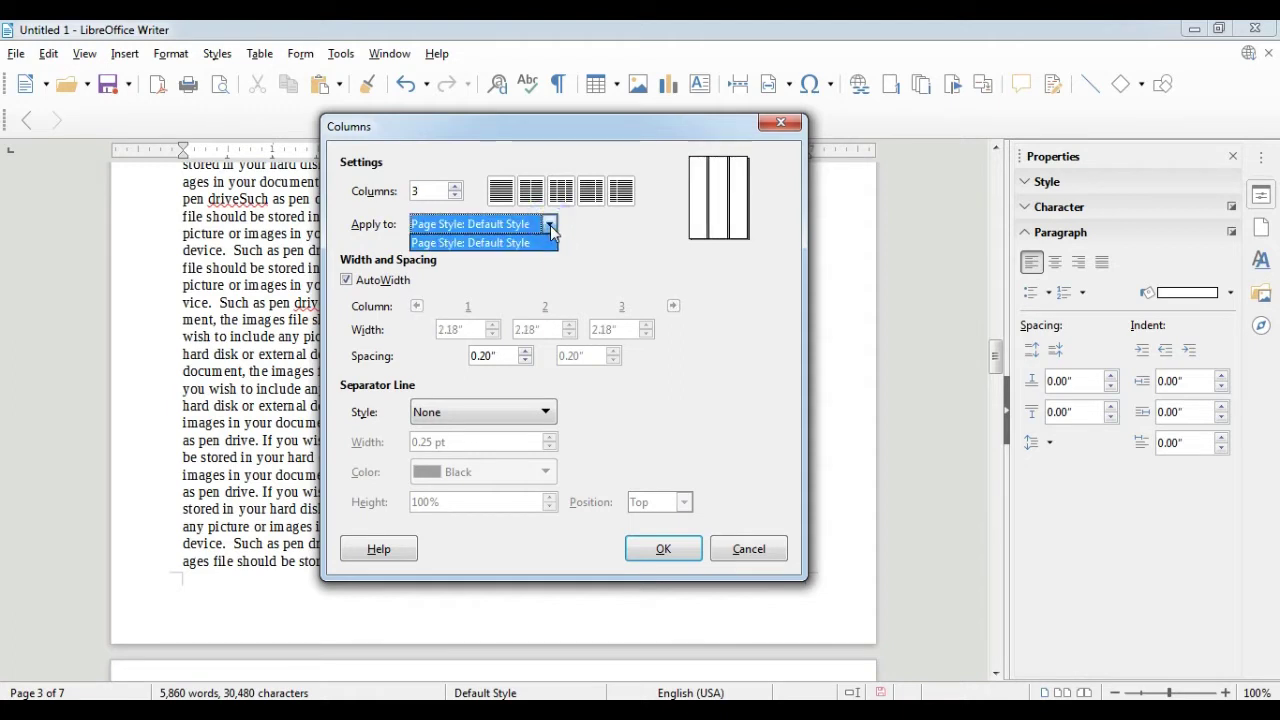
pyautogui.click(550, 225)
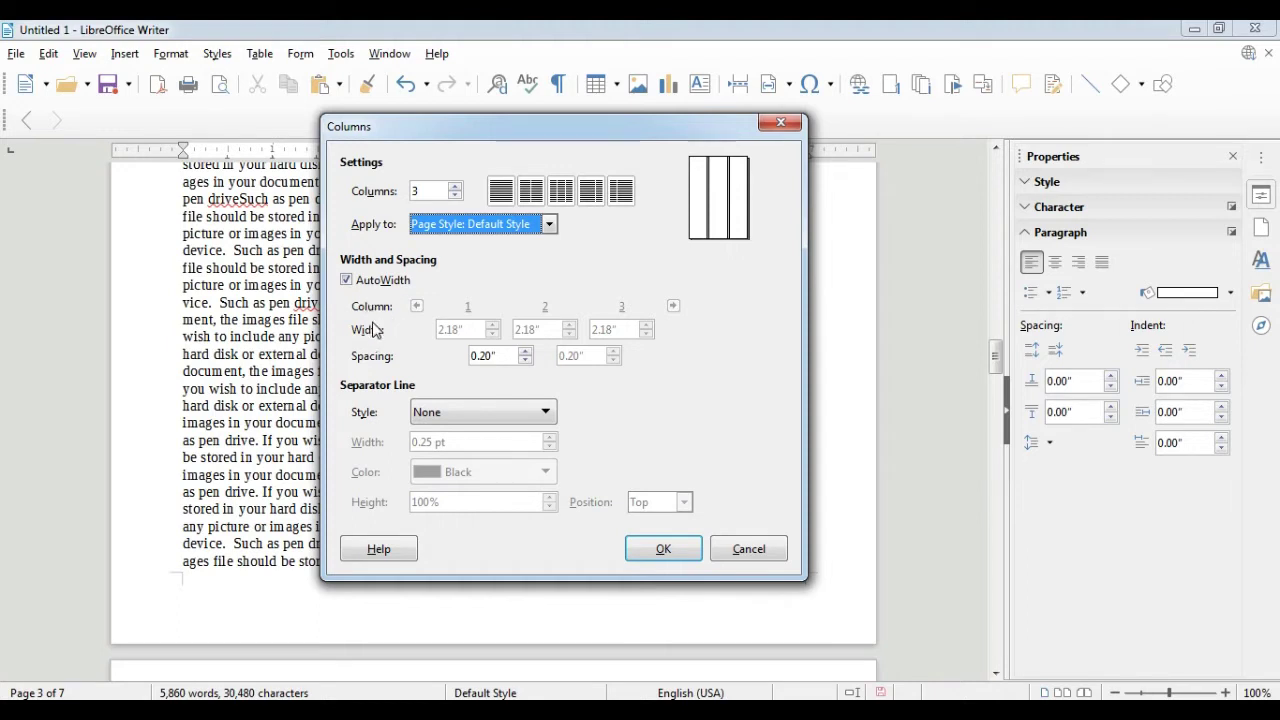
# - Turn off AutoWidth and set the spacing between the first and second columns to 0.38"
pyautogui.click(346, 280)
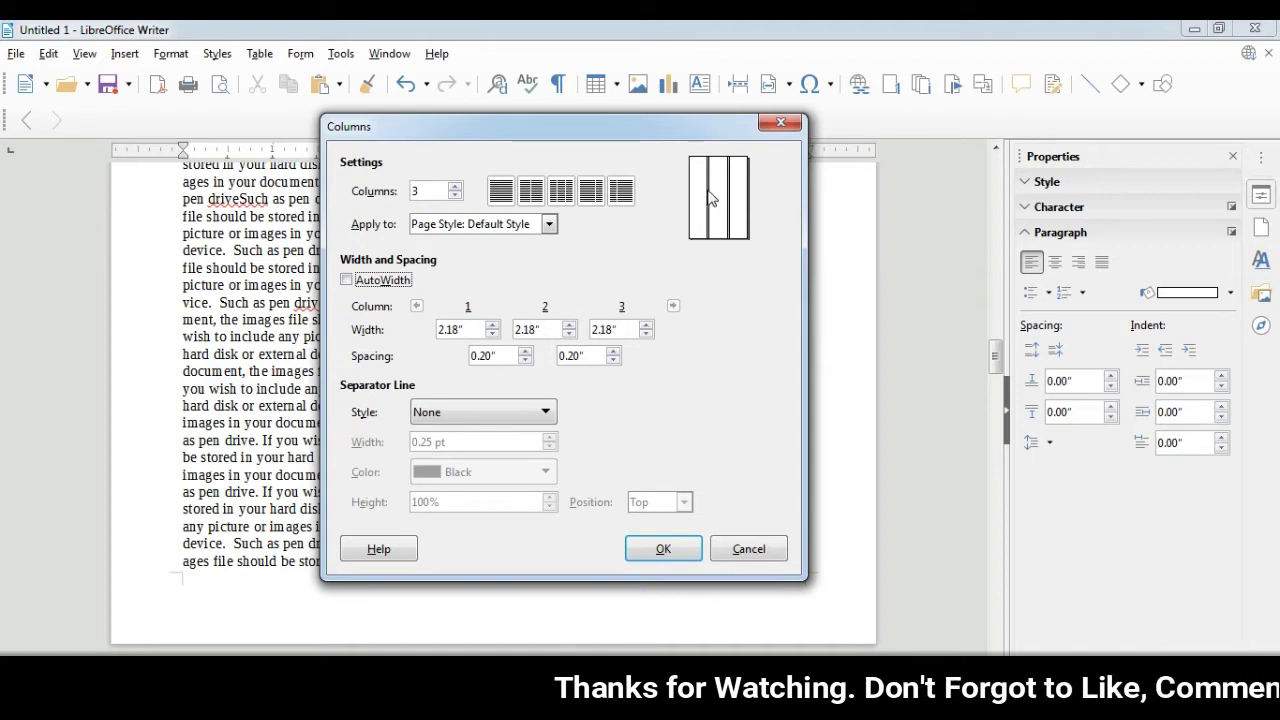
pyautogui.click(525, 354)
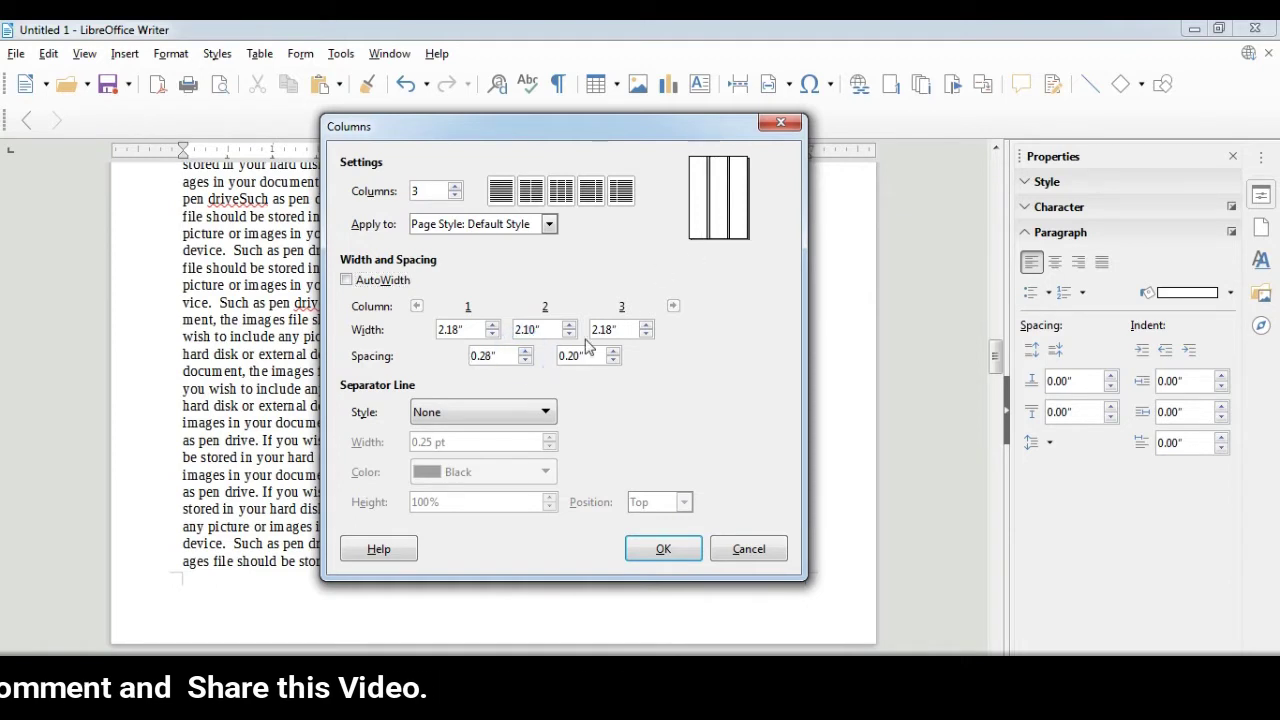
pyautogui.click(525, 351)
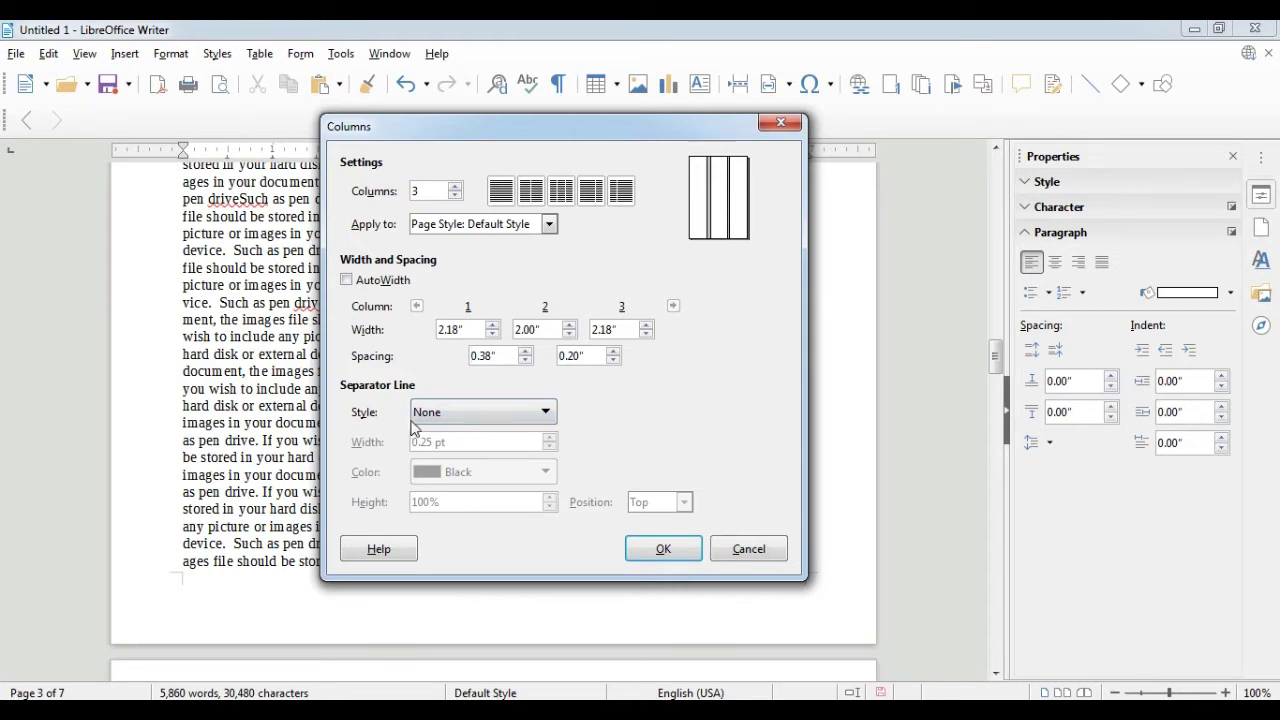
# - Preview a solid separator line between the columns, return its style to None, and apply the three-column layout
pyautogui.click(540, 413)
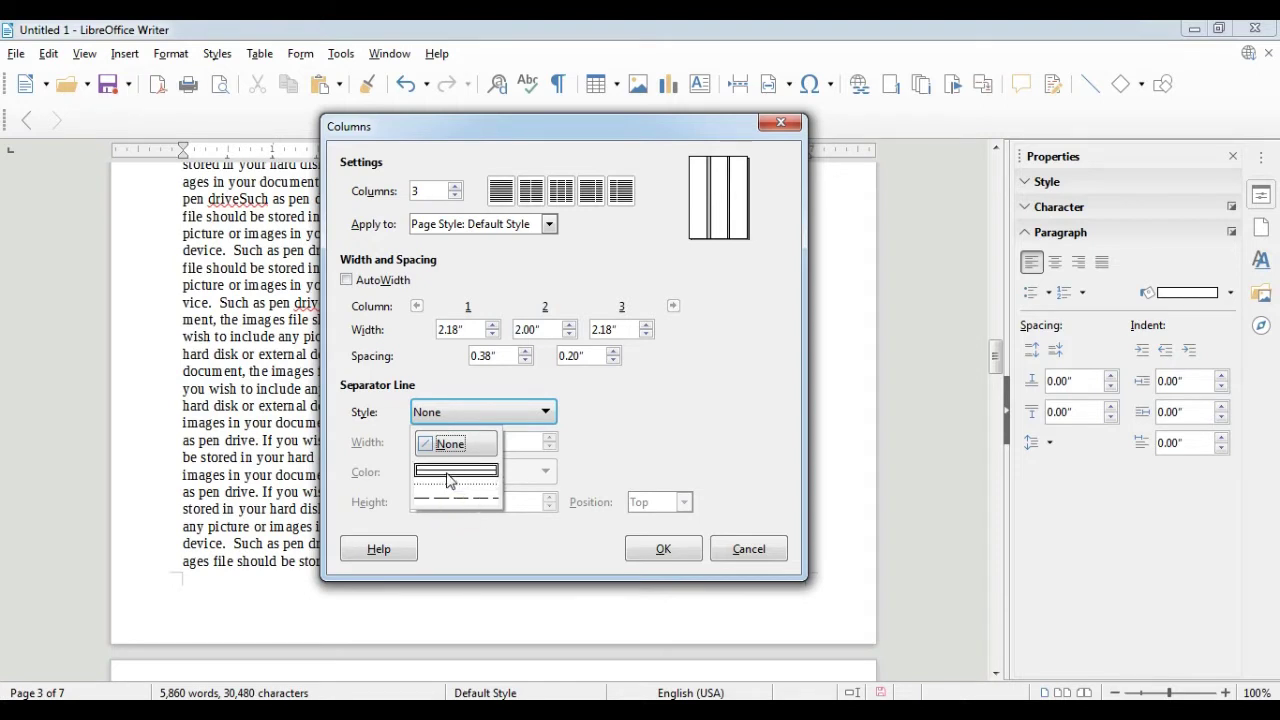
pyautogui.click(447, 474)
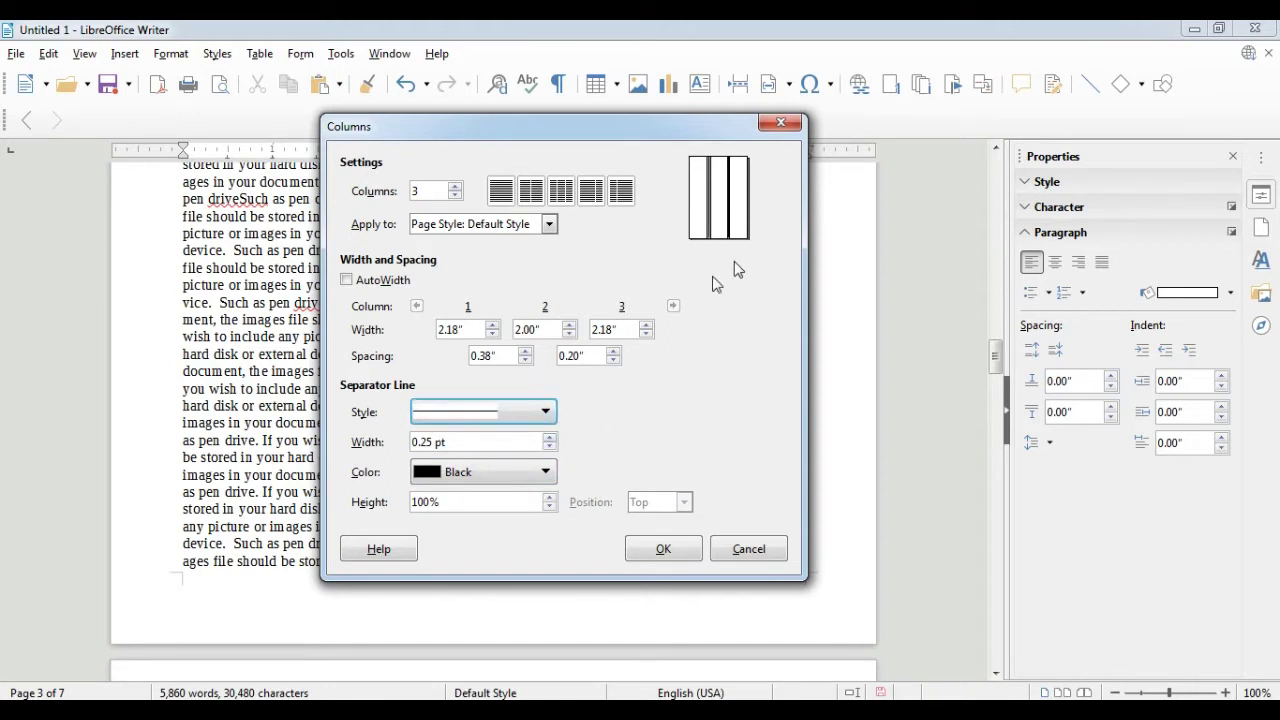
pyautogui.click(545, 411)
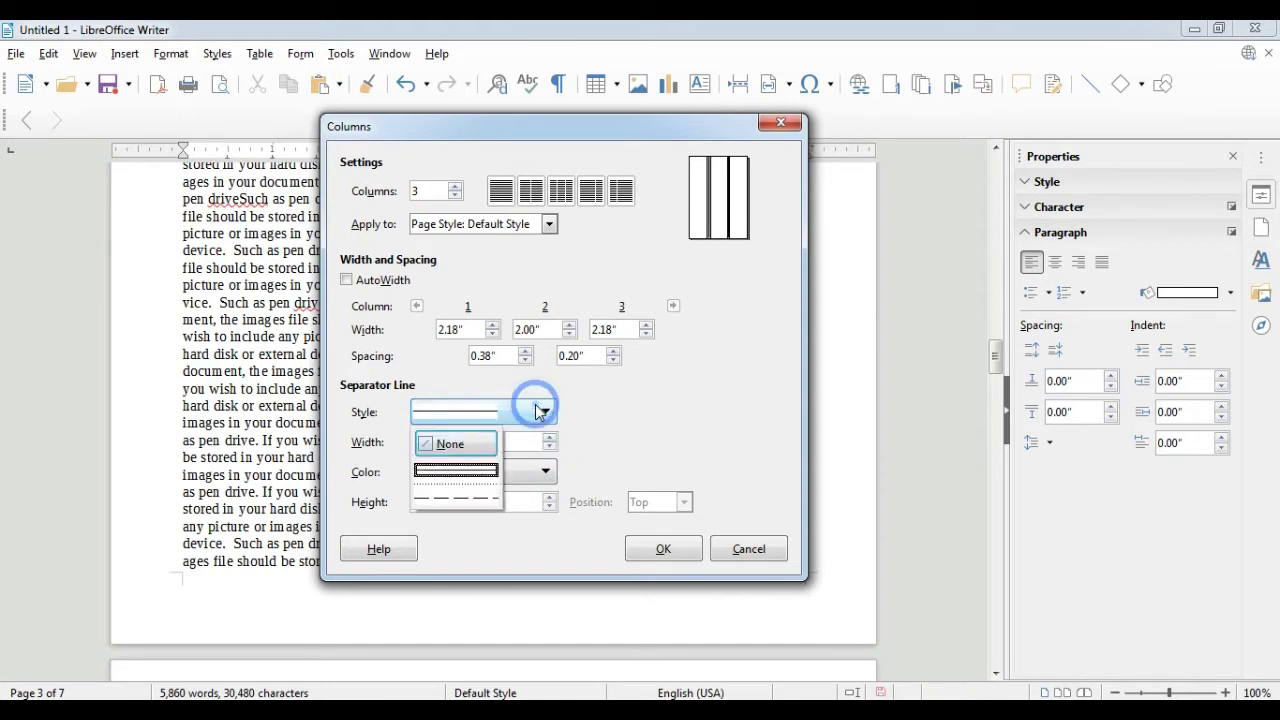
pyautogui.click(450, 444)
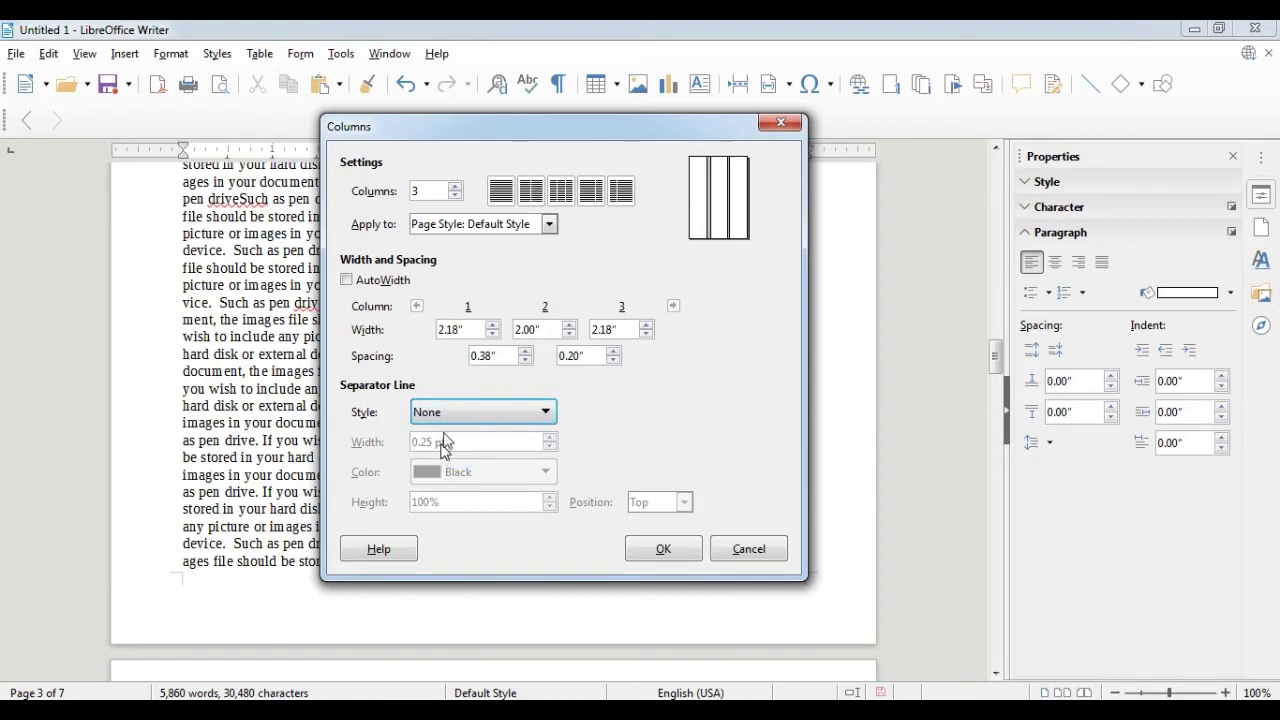
pyautogui.click(481, 409)
pyautogui.click(460, 469)
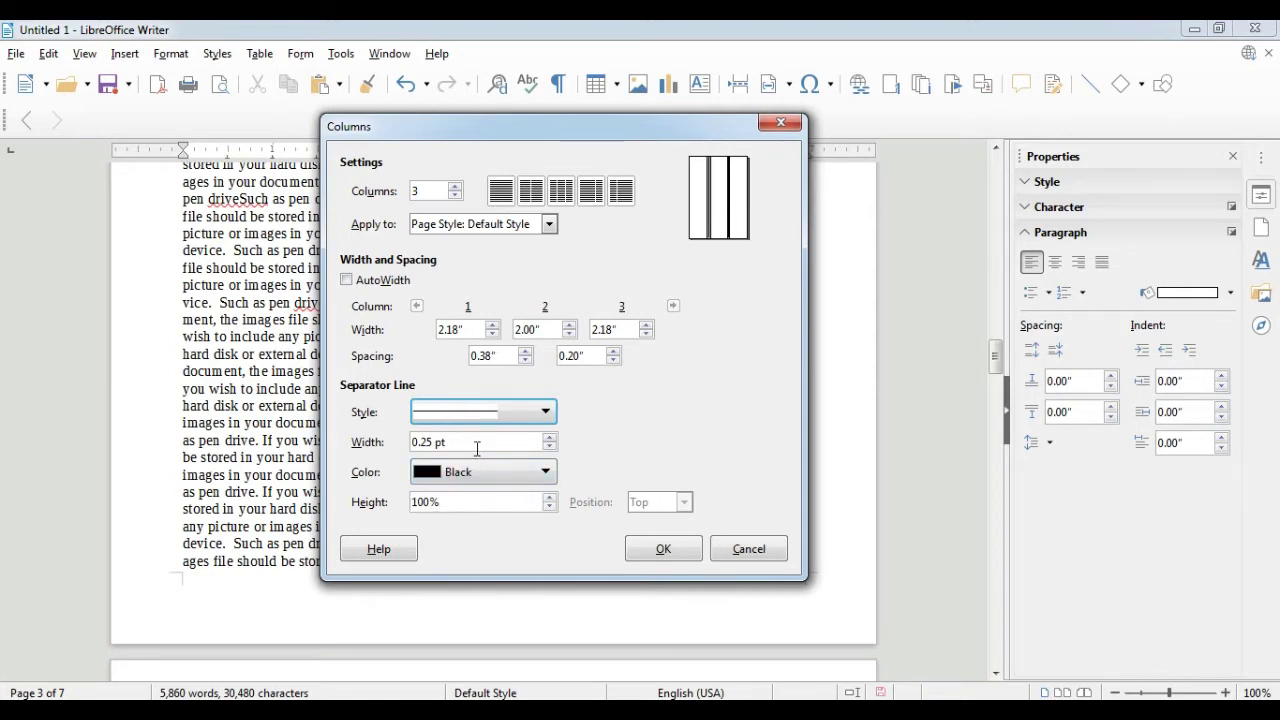
pyautogui.click(486, 413)
pyautogui.click(460, 443)
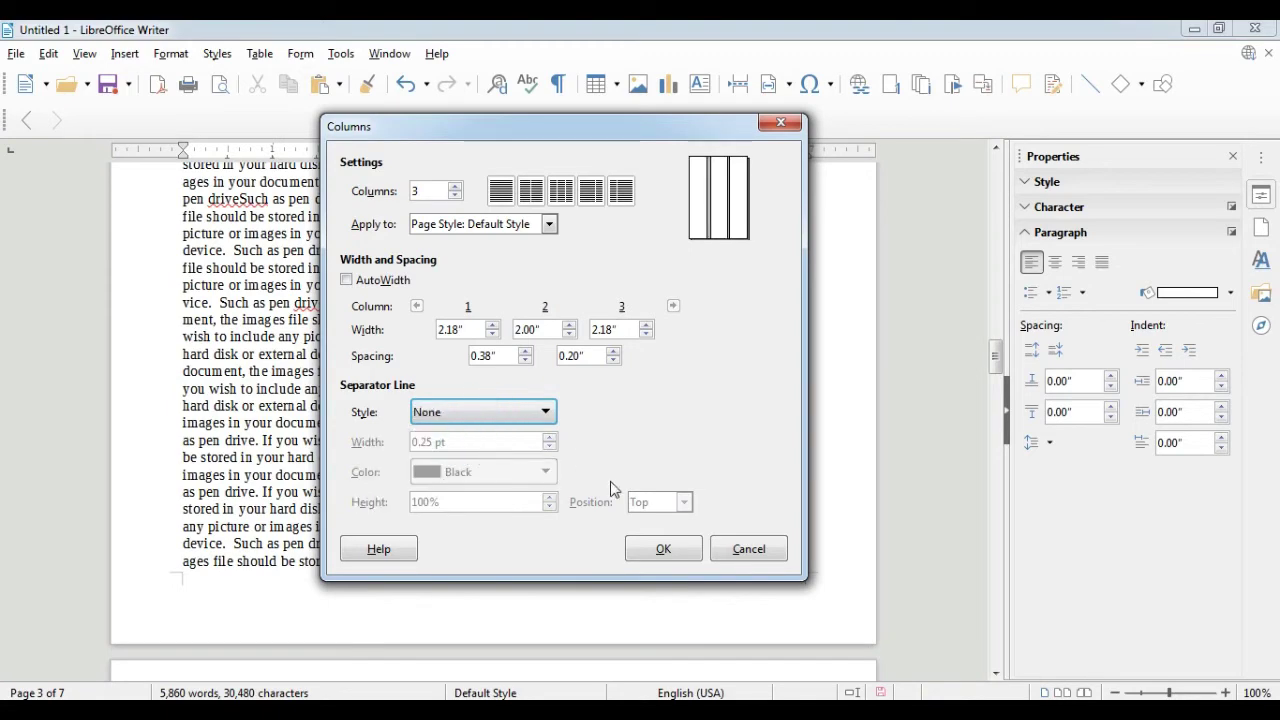
pyautogui.click(655, 552)
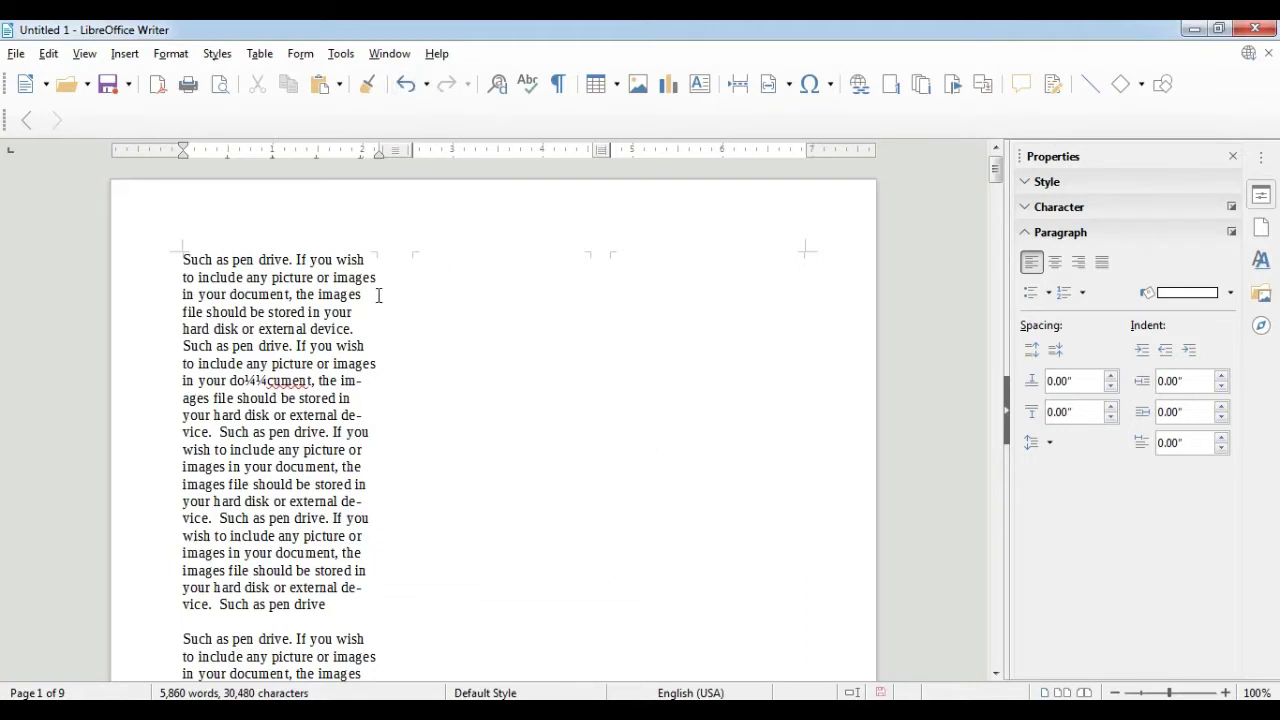
# - Reset the Default Style page layout to a single column
pyautogui.click(162, 56)
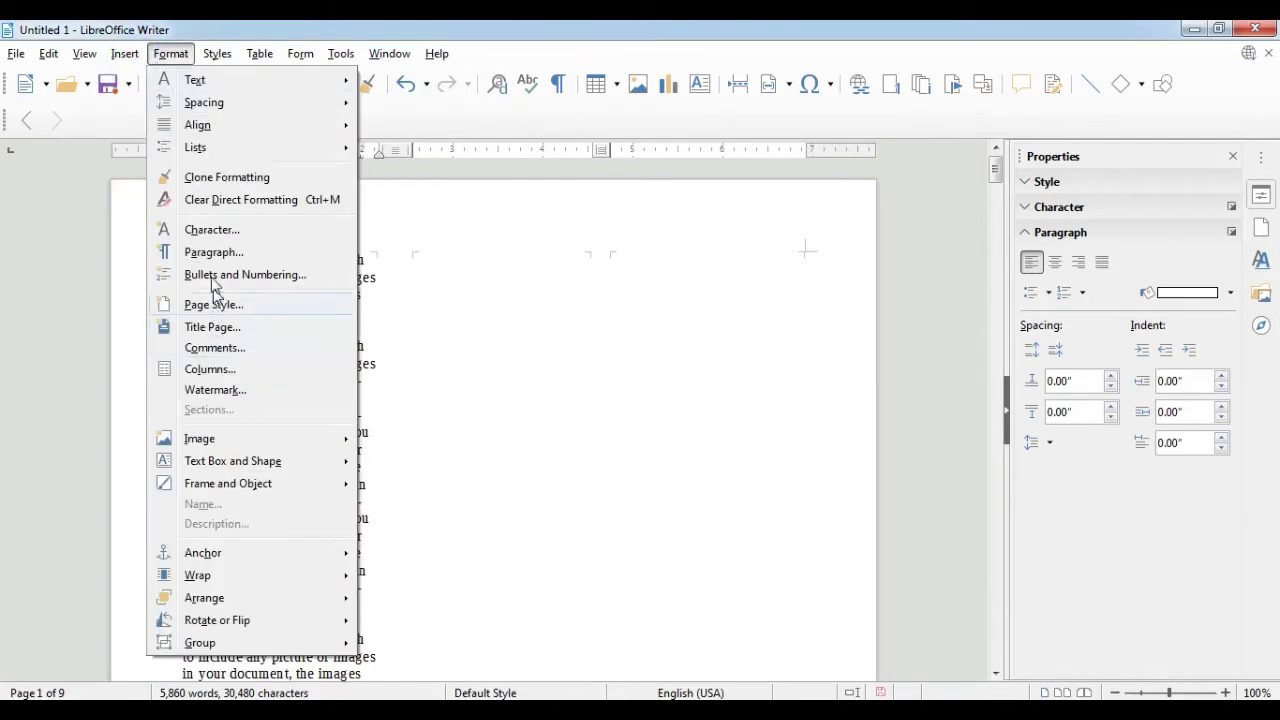
pyautogui.click(210, 369)
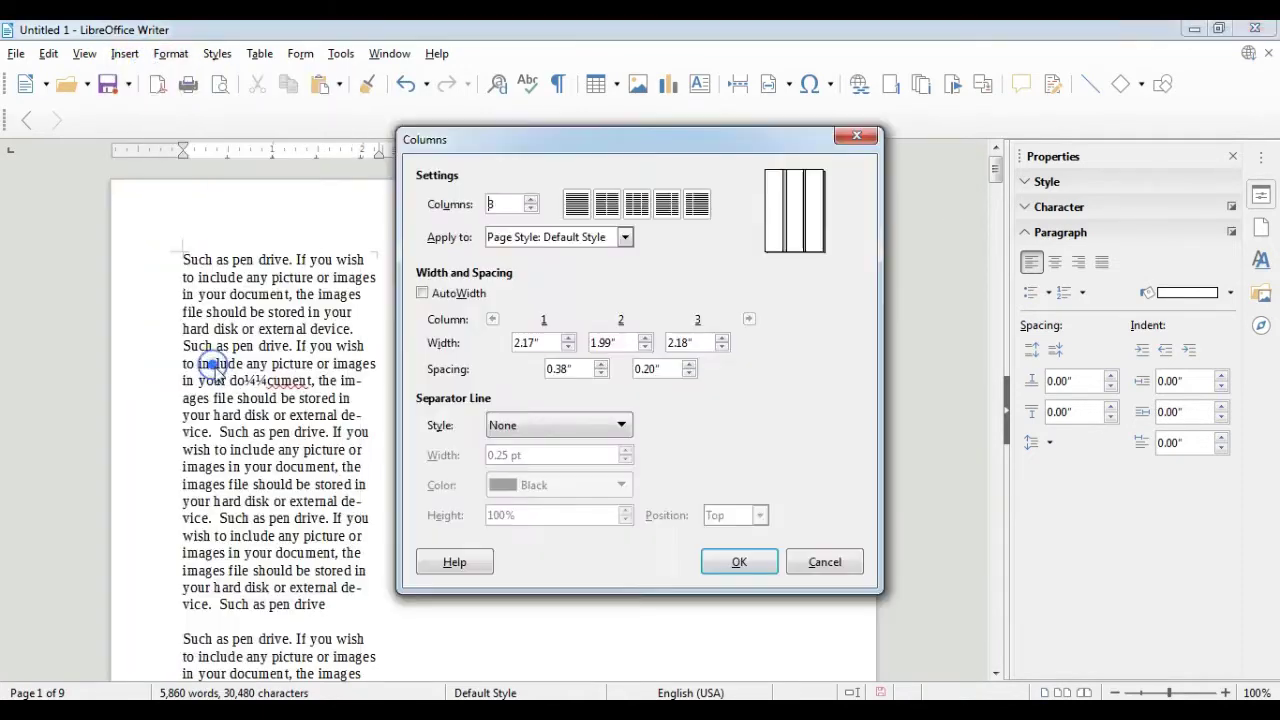
pyautogui.click(576, 204)
pyautogui.click(736, 562)
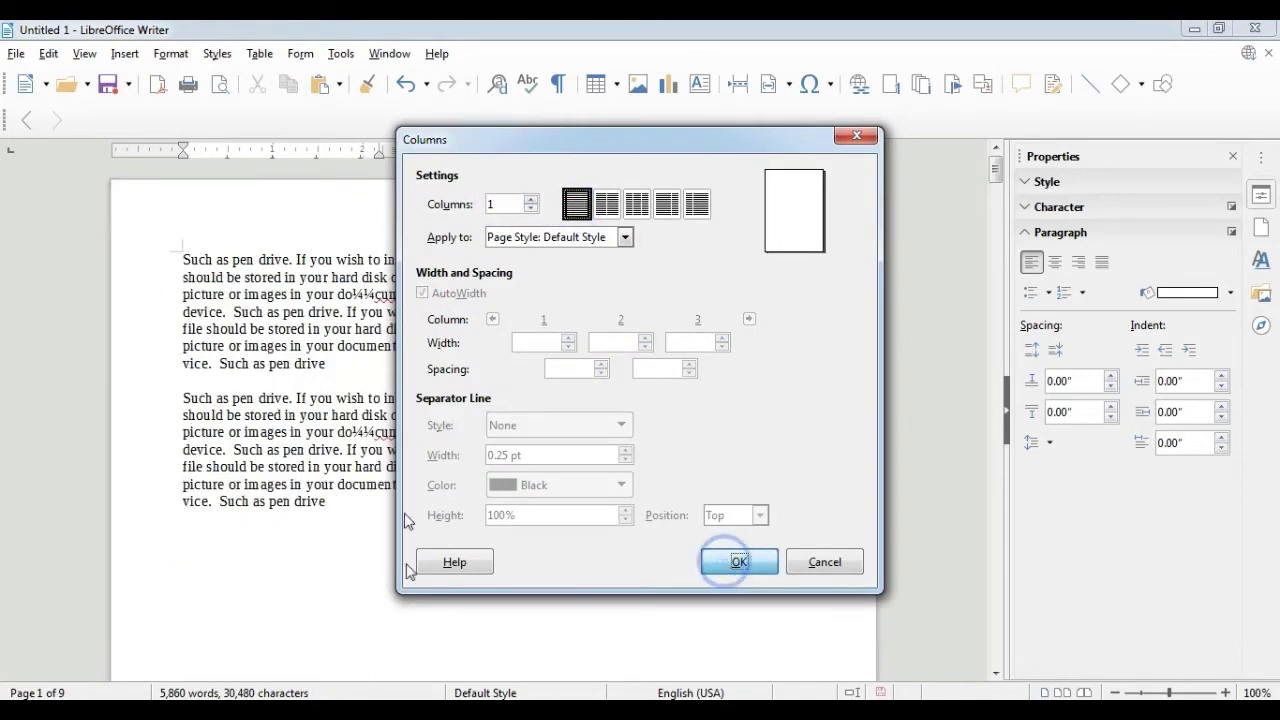
pyautogui.scroll(-5, 594, 346)
pyautogui.scroll(-4, 465, 433)
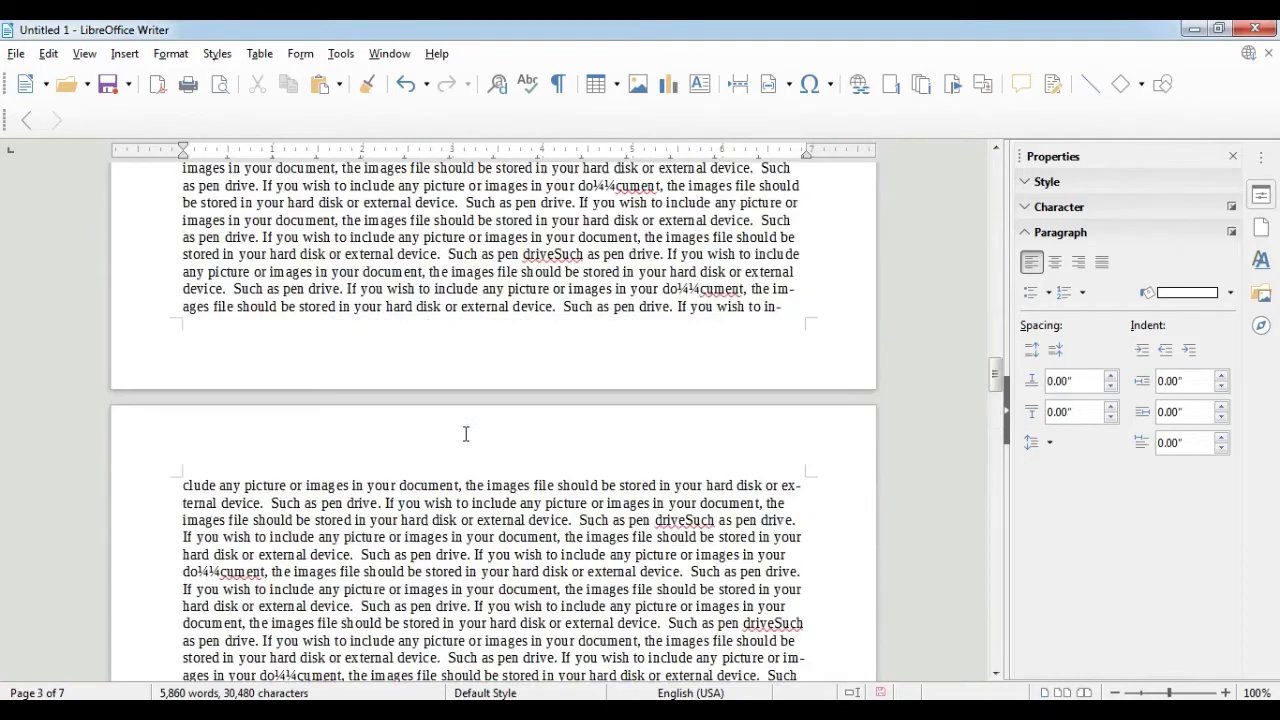
pyautogui.scroll(6, 397, 423)
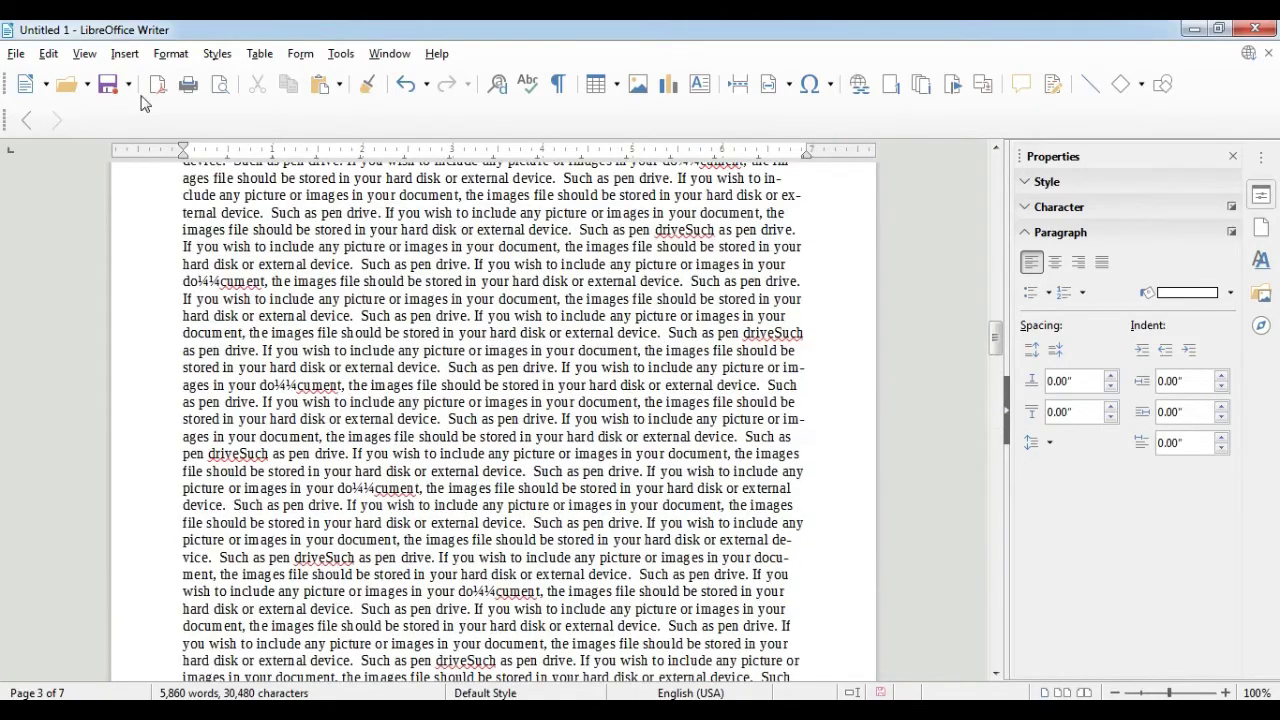
pyautogui.scroll(6, 150, 104)
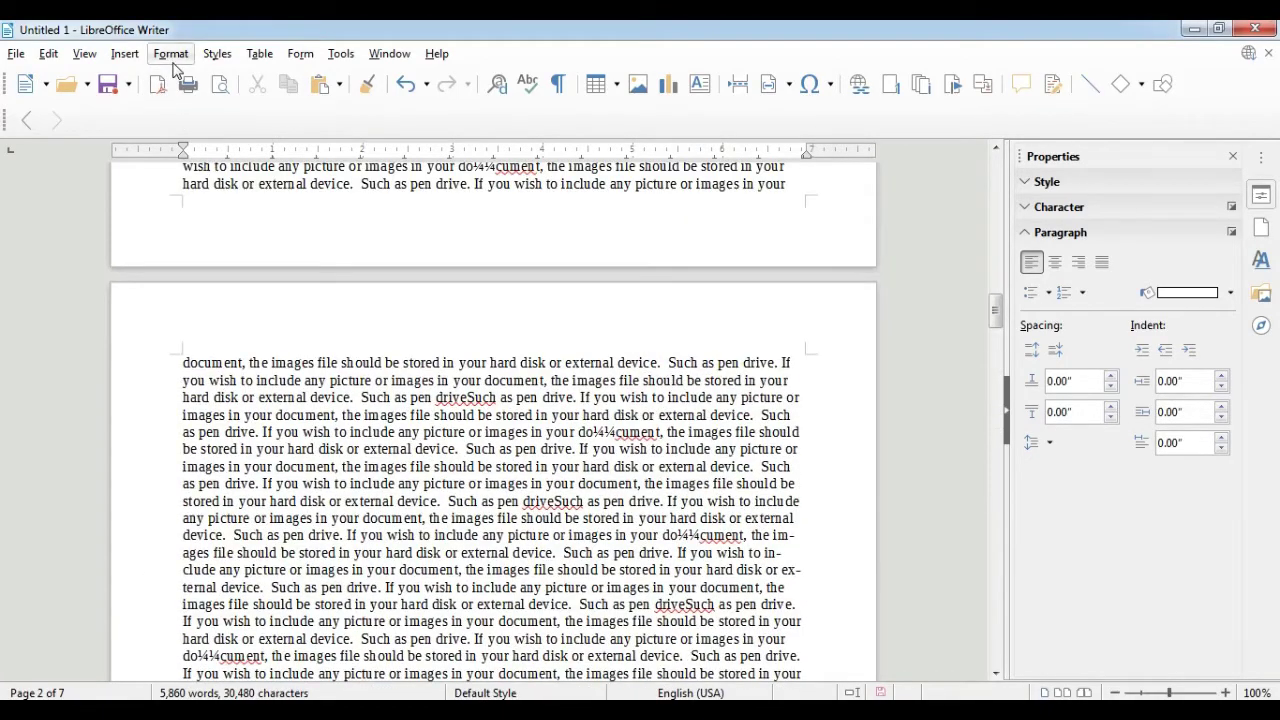
pyautogui.click(260, 54)
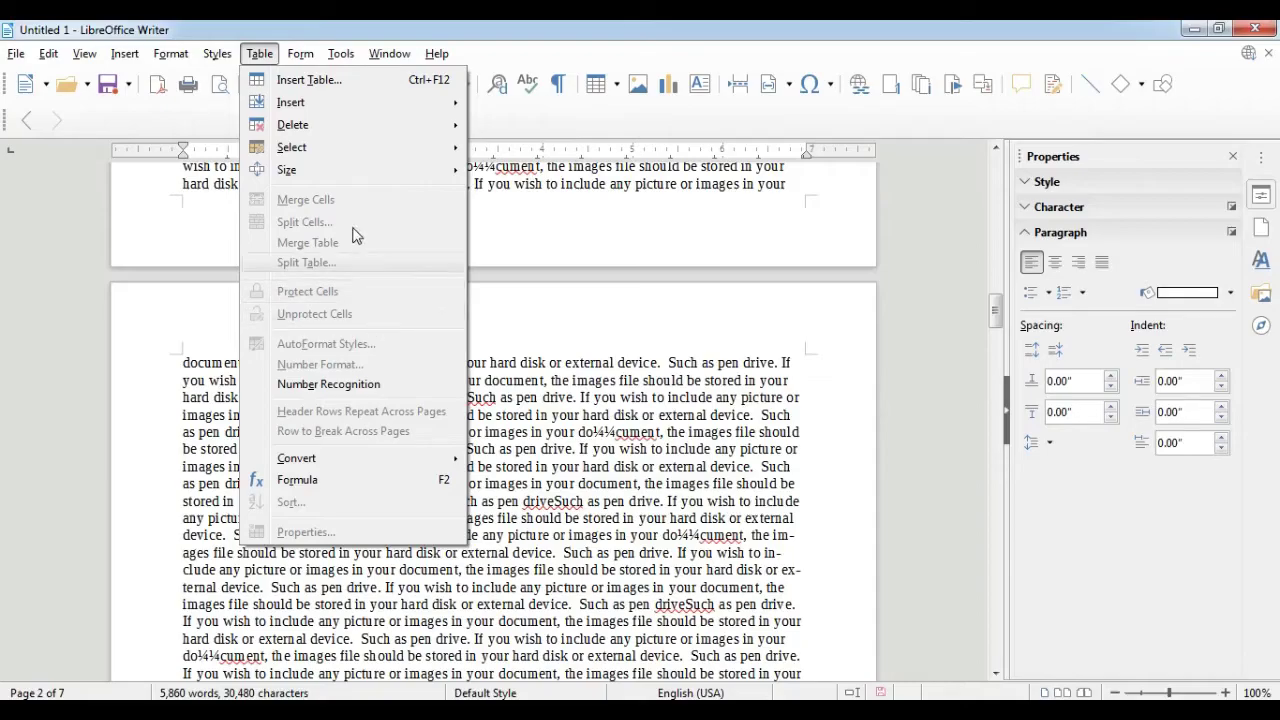
pyautogui.click(515, 474)
# - Split the paragraph mid-page on page 3 before a sentence starting "Such as pen drive", inserting five paragraph breaks
pyautogui.scroll(-20, 515, 474)
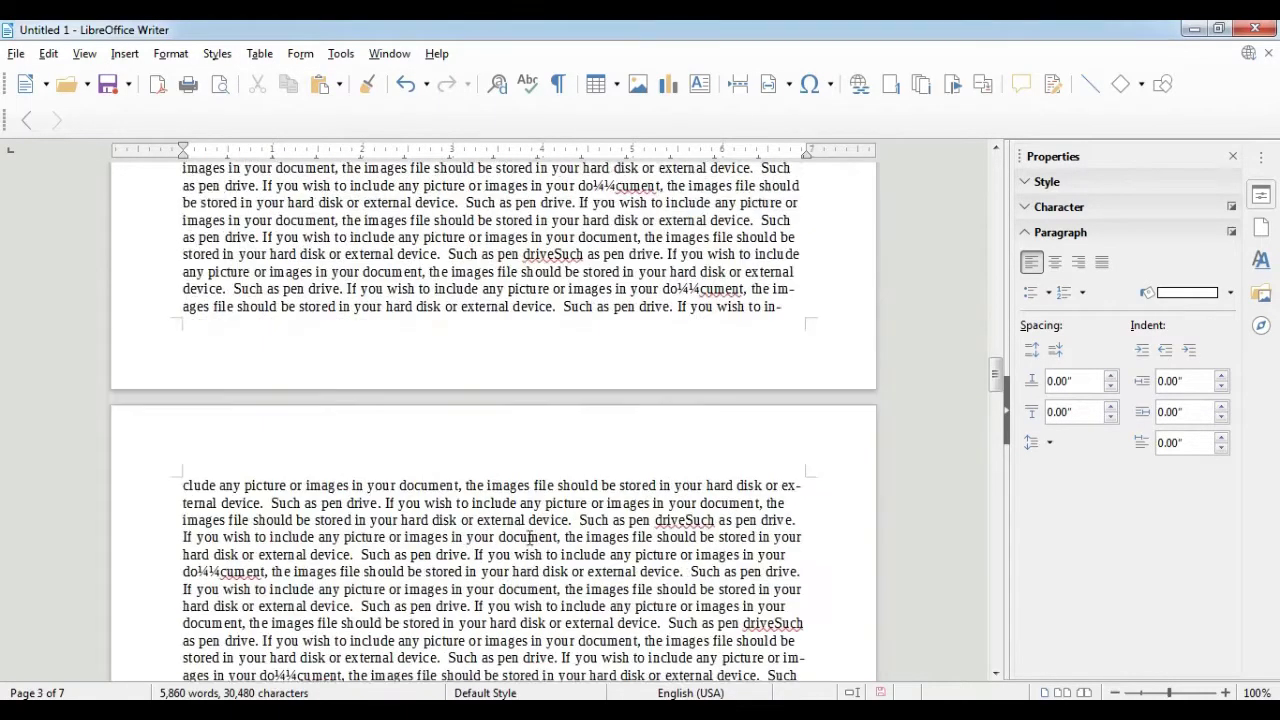
pyautogui.scroll(-10, 528, 540)
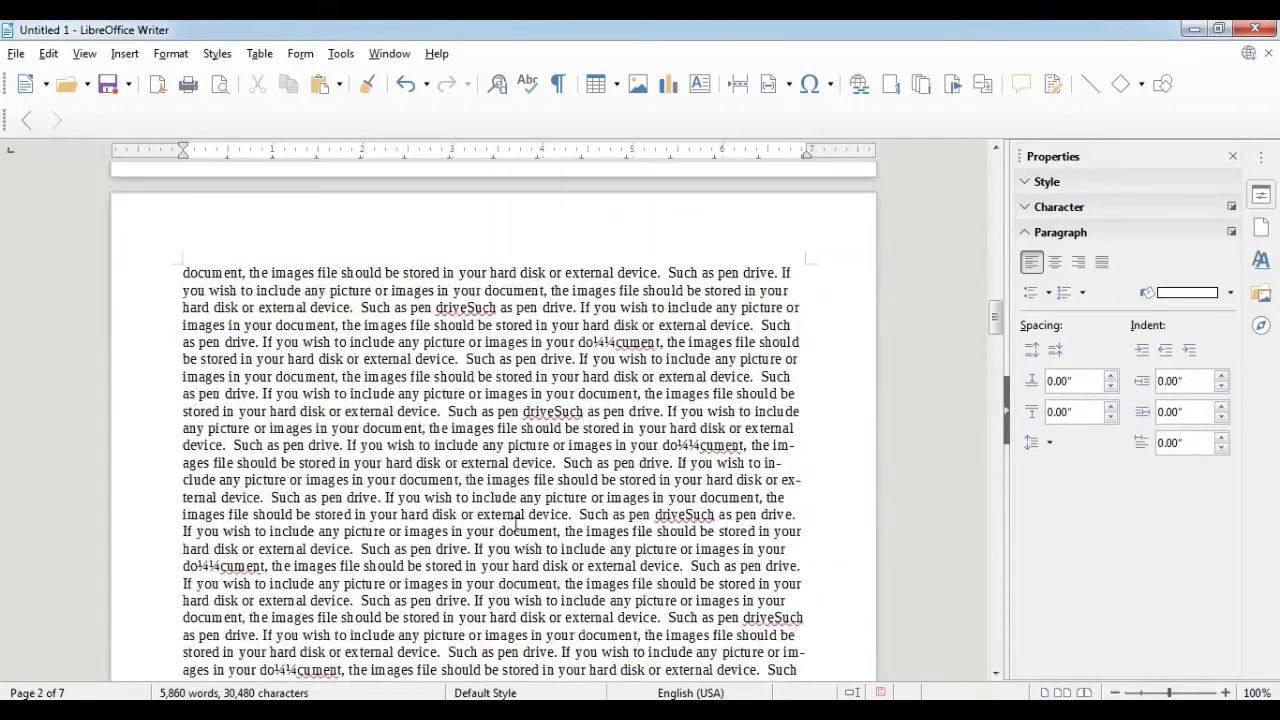
pyautogui.scroll(-5, 688, 478)
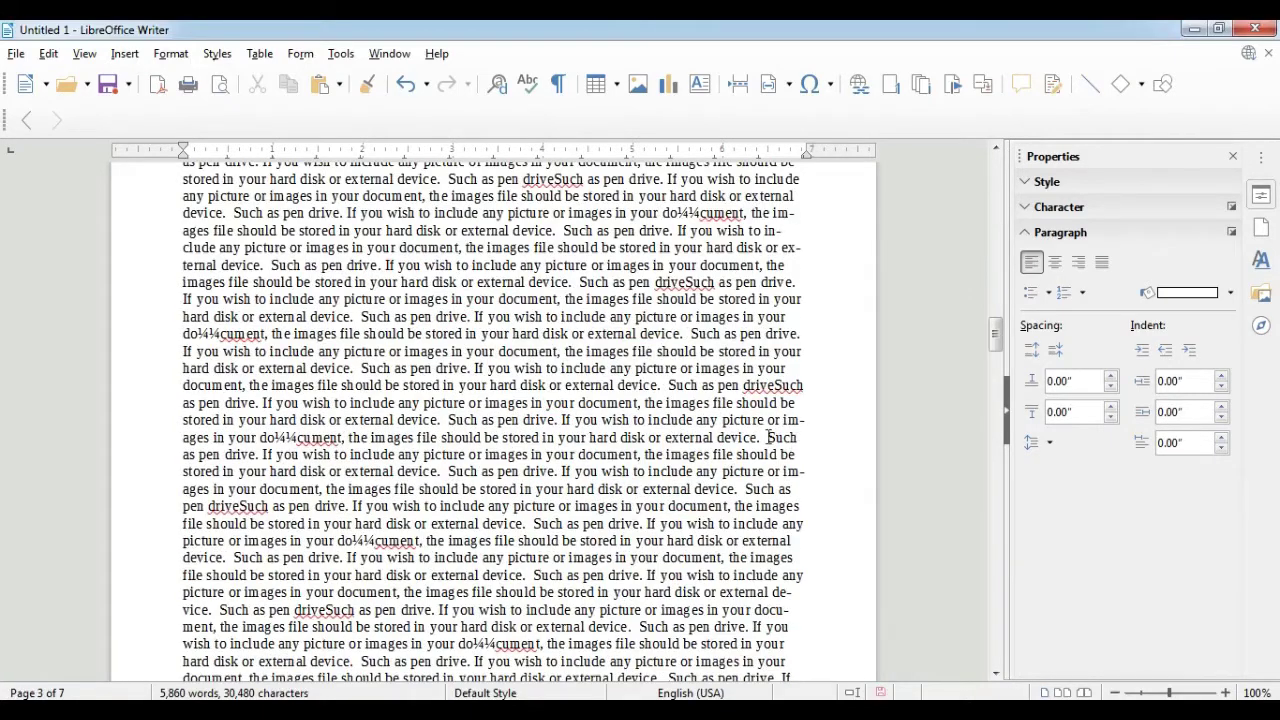
pyautogui.click(768, 437)
pyautogui.press('Return')
pyautogui.press('Return')
pyautogui.press('Return')
pyautogui.press('Return')
pyautogui.press('Return')
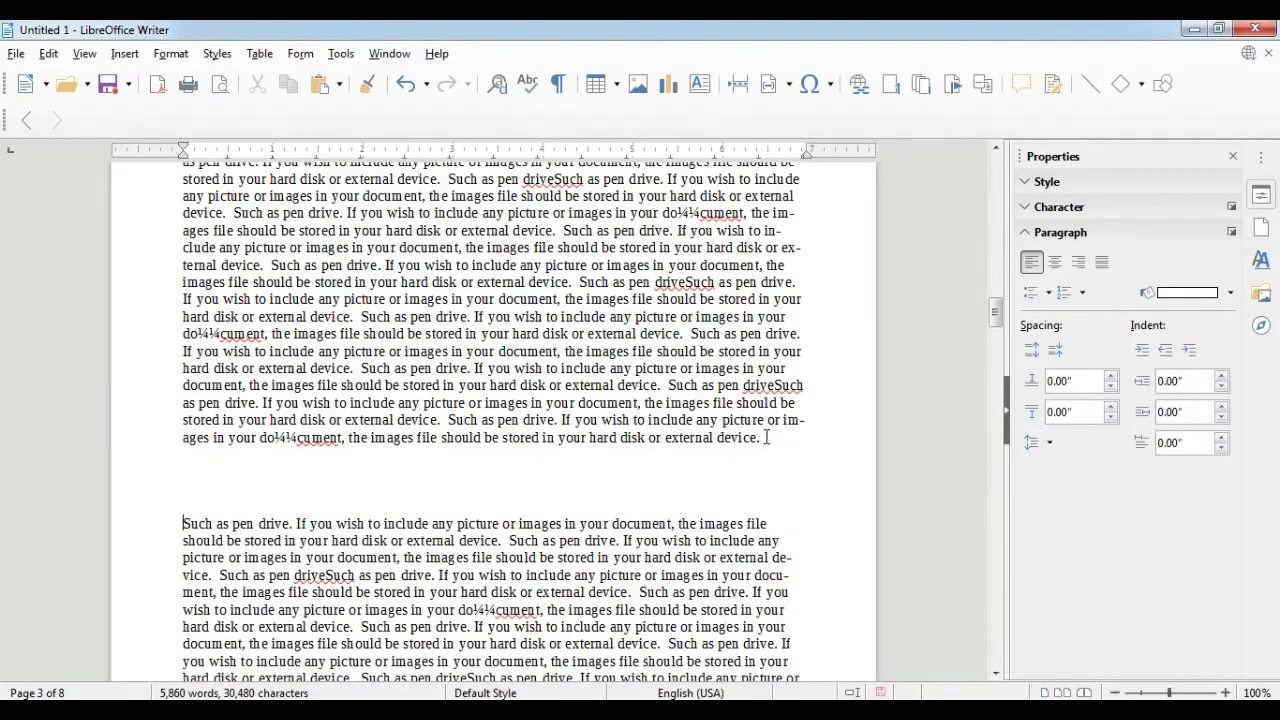
# - Set up a new table in the gap between the paragraphs with 3 columns, 5 rows and one repeating heading row
pyautogui.click(199, 474)
pyautogui.click(259, 53)
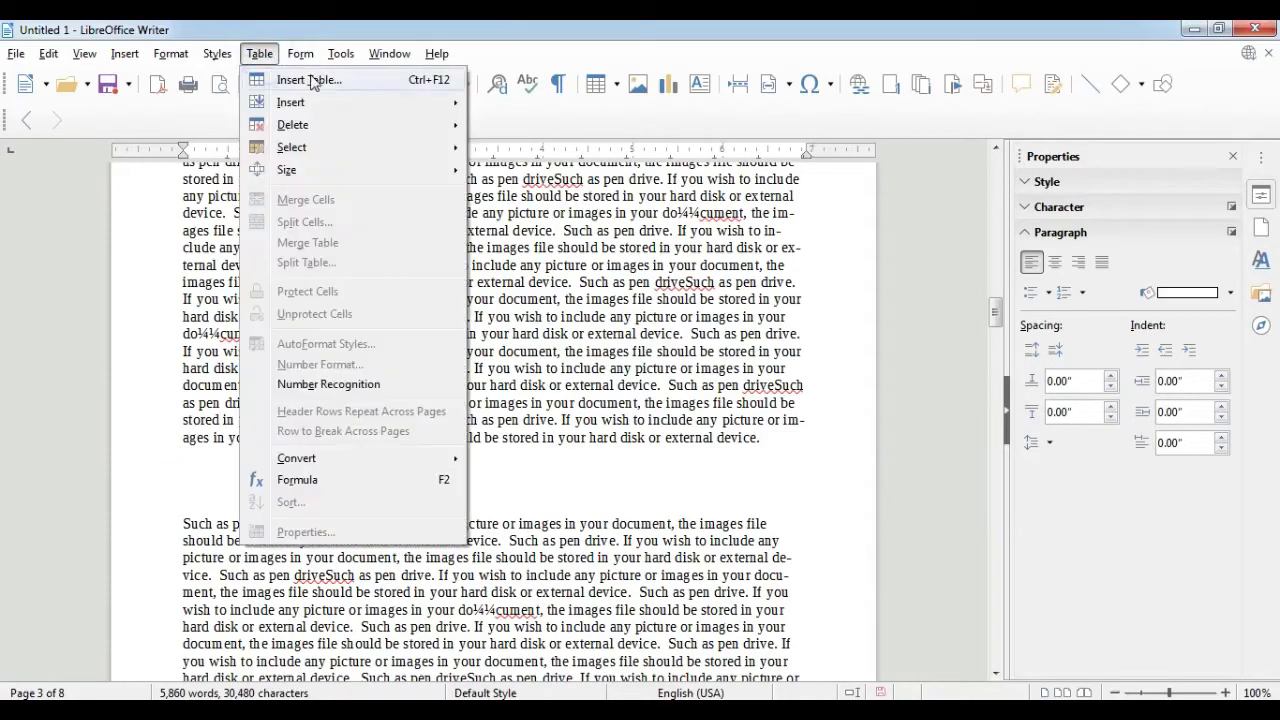
pyautogui.click(308, 82)
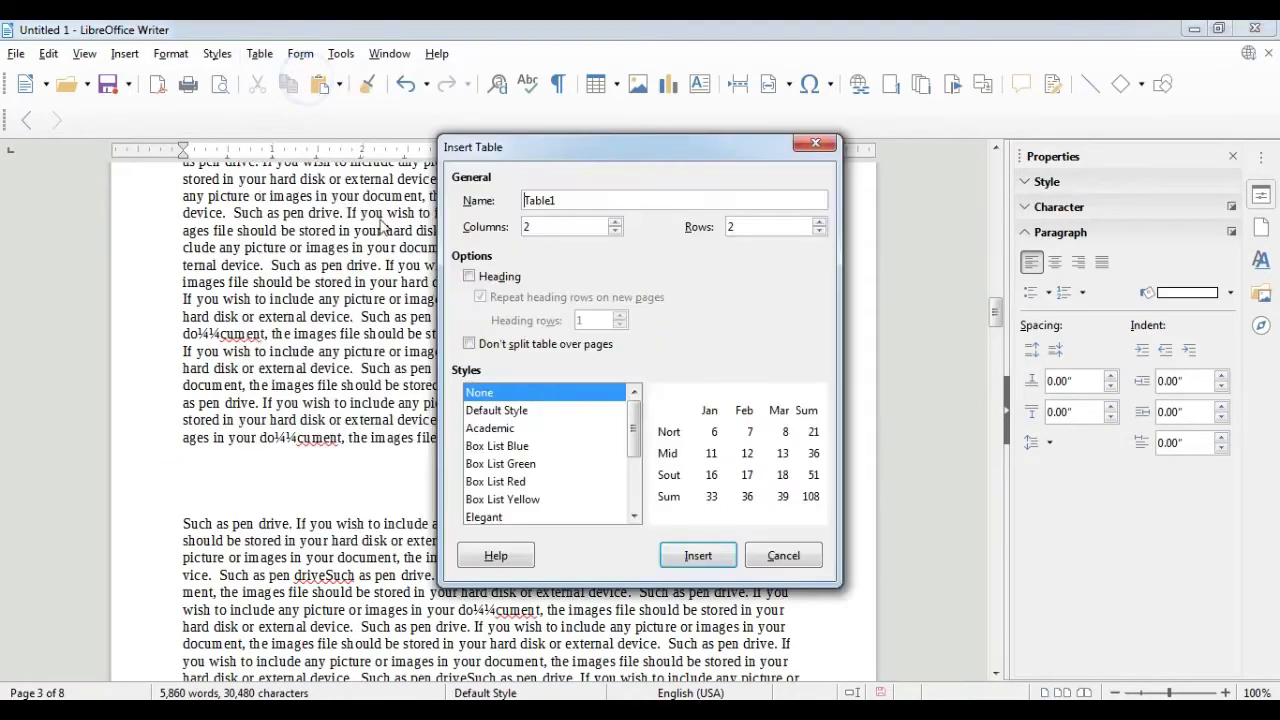
pyautogui.moveTo(533, 147); pyautogui.dragTo(457, 140)
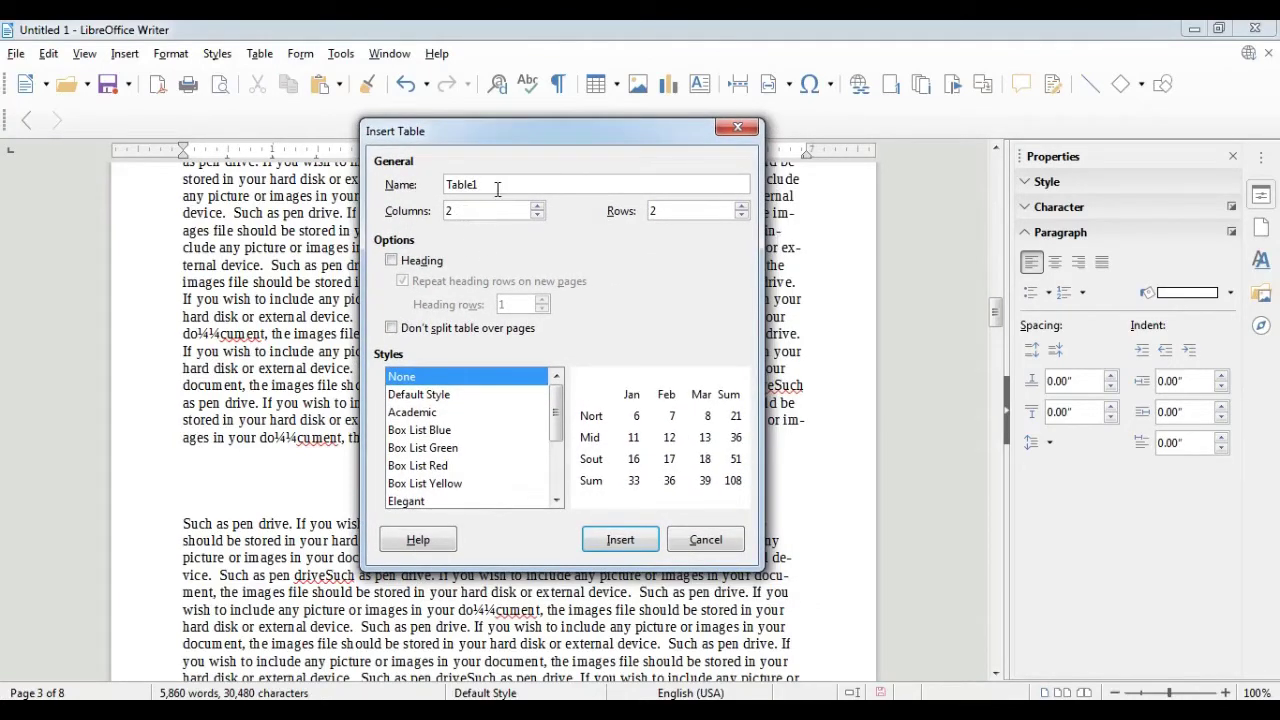
pyautogui.doubleClick(494, 185)
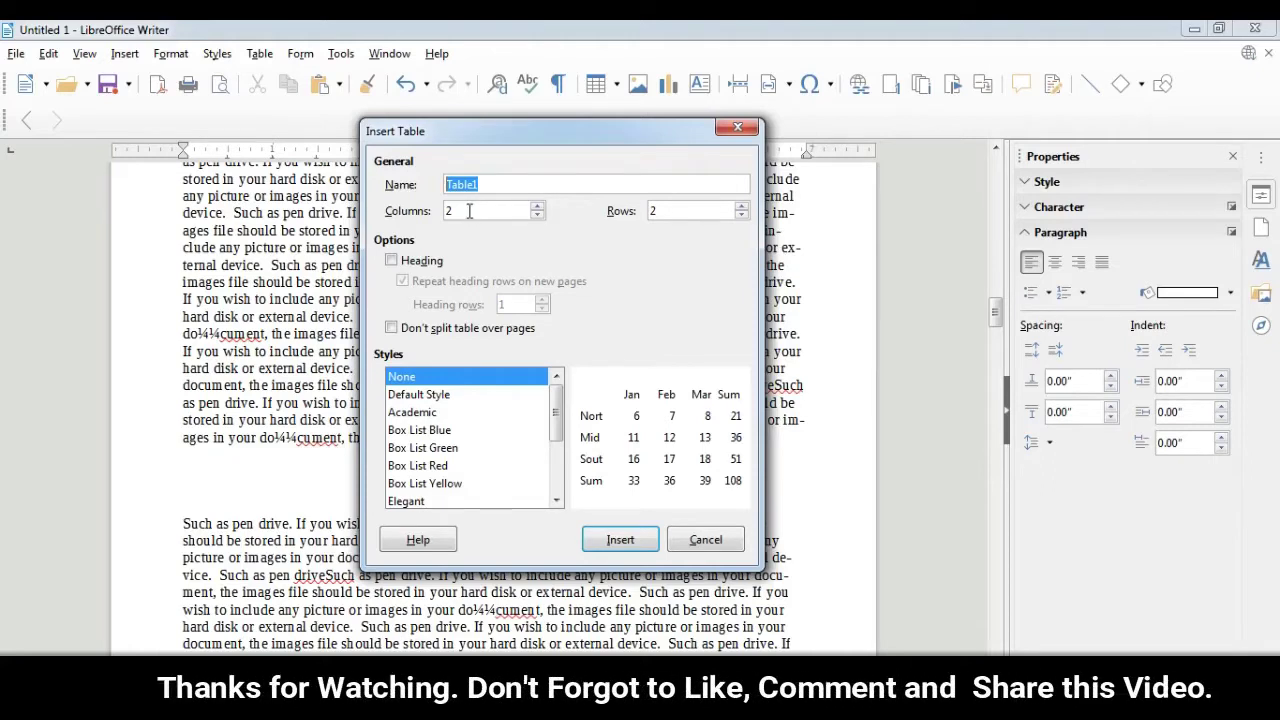
pyautogui.doubleClick(469, 211)
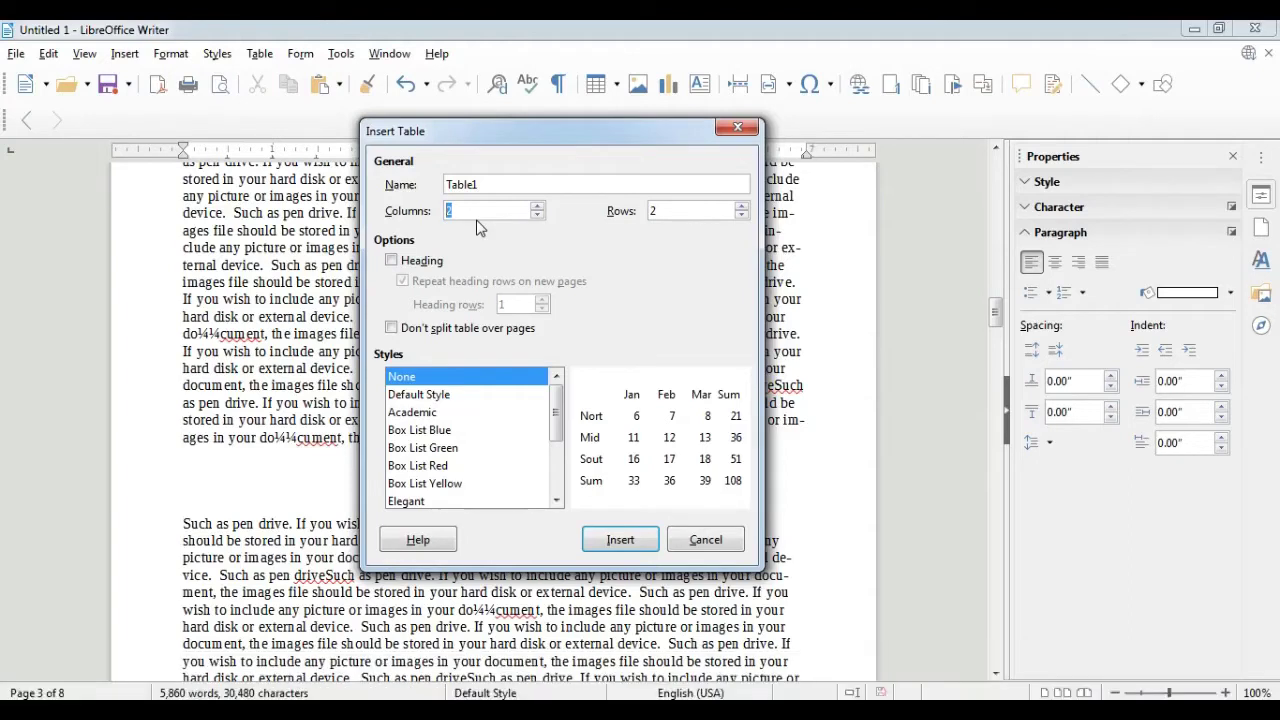
pyautogui.doubleClick(650, 211)
pyautogui.click(391, 261)
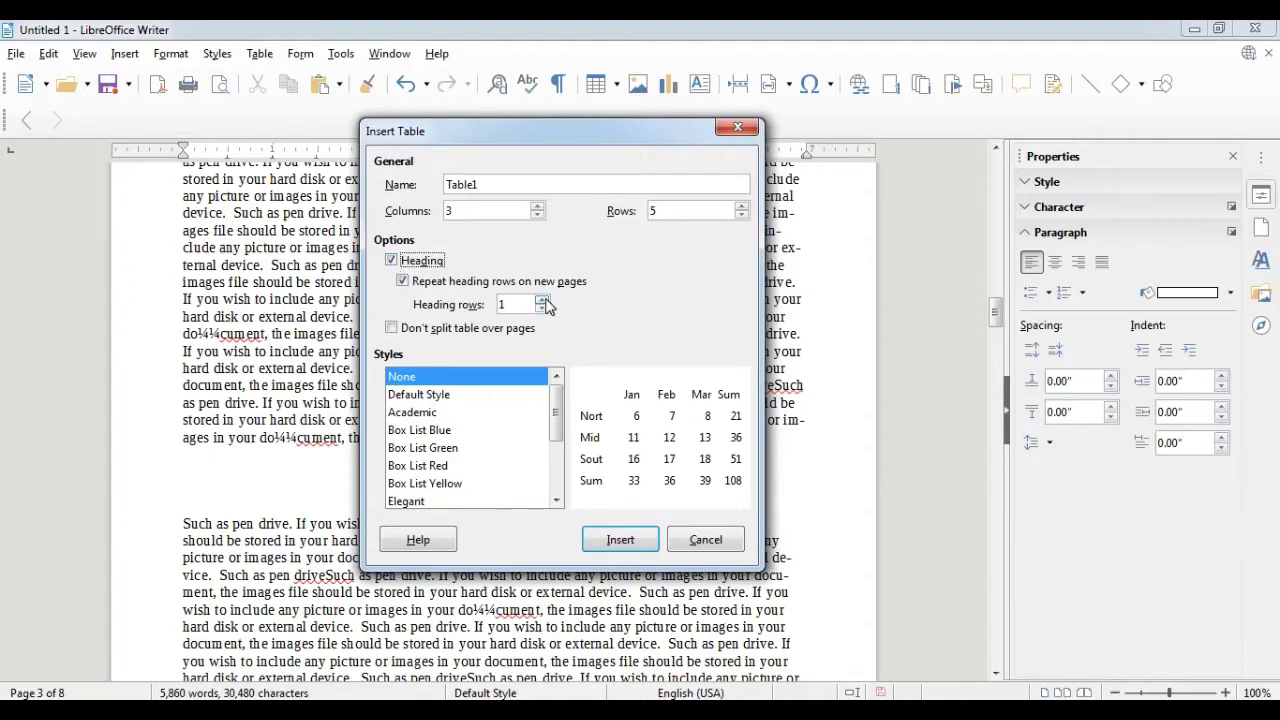
pyautogui.click(546, 307)
# - Preview the green, red and plain table styles, and insert the table with the Box List Blue style
pyautogui.click(421, 430)
pyautogui.click(420, 447)
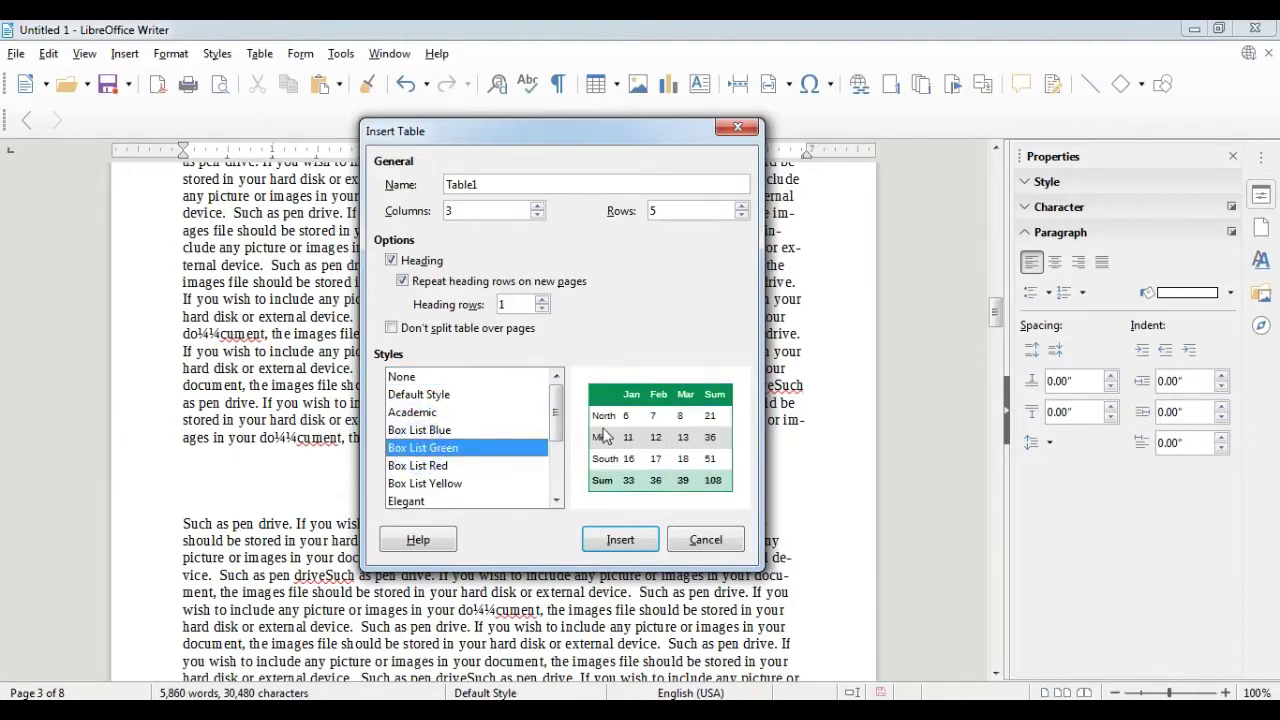
pyautogui.click(418, 467)
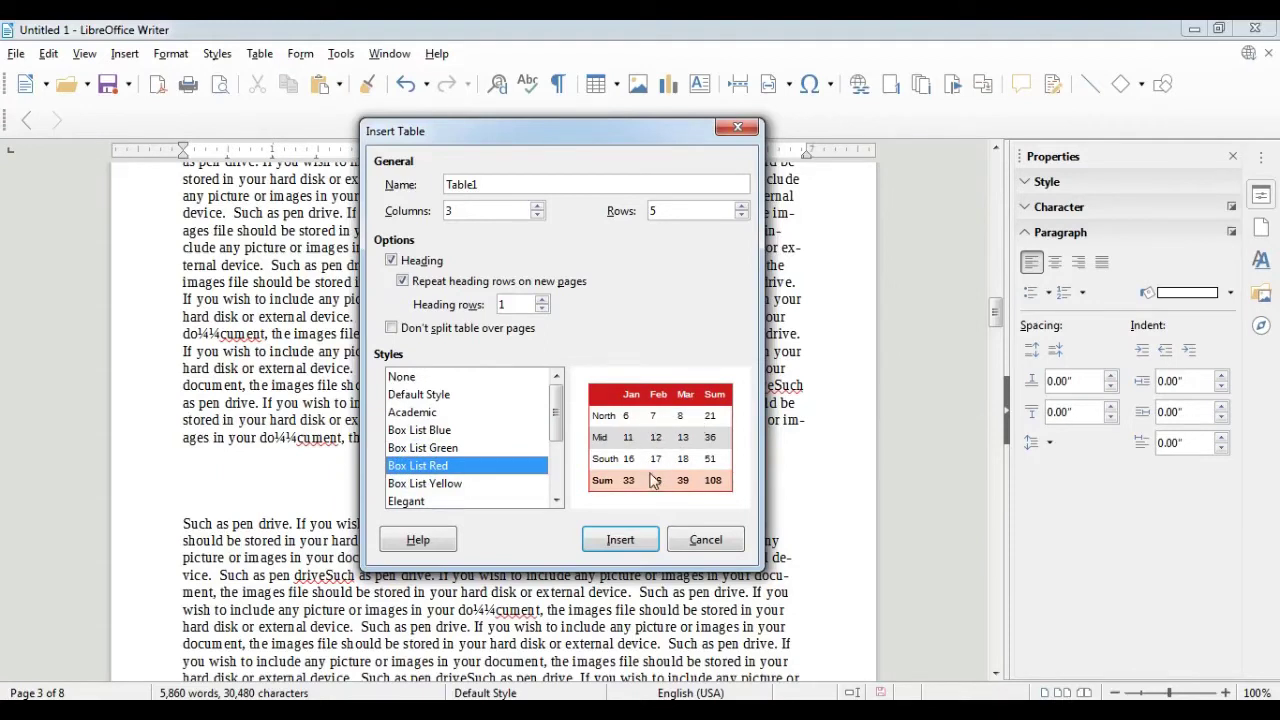
pyautogui.click(403, 377)
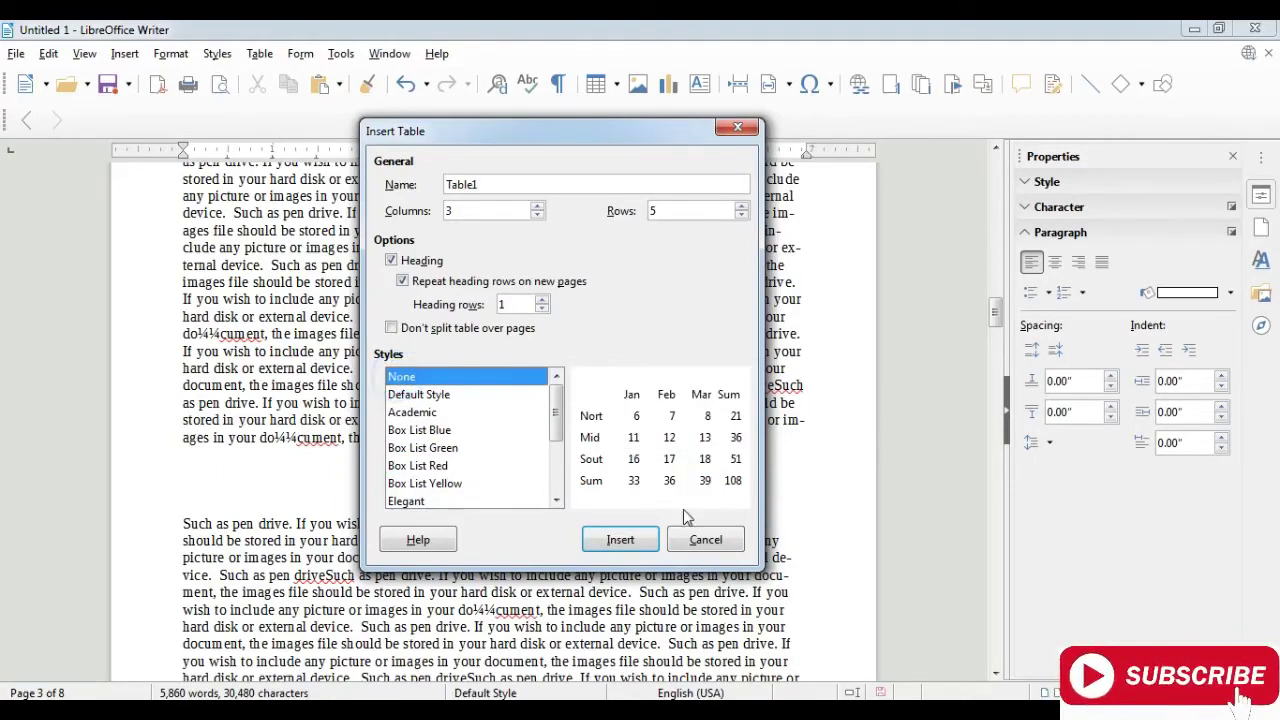
pyautogui.click(434, 412)
pyautogui.click(412, 431)
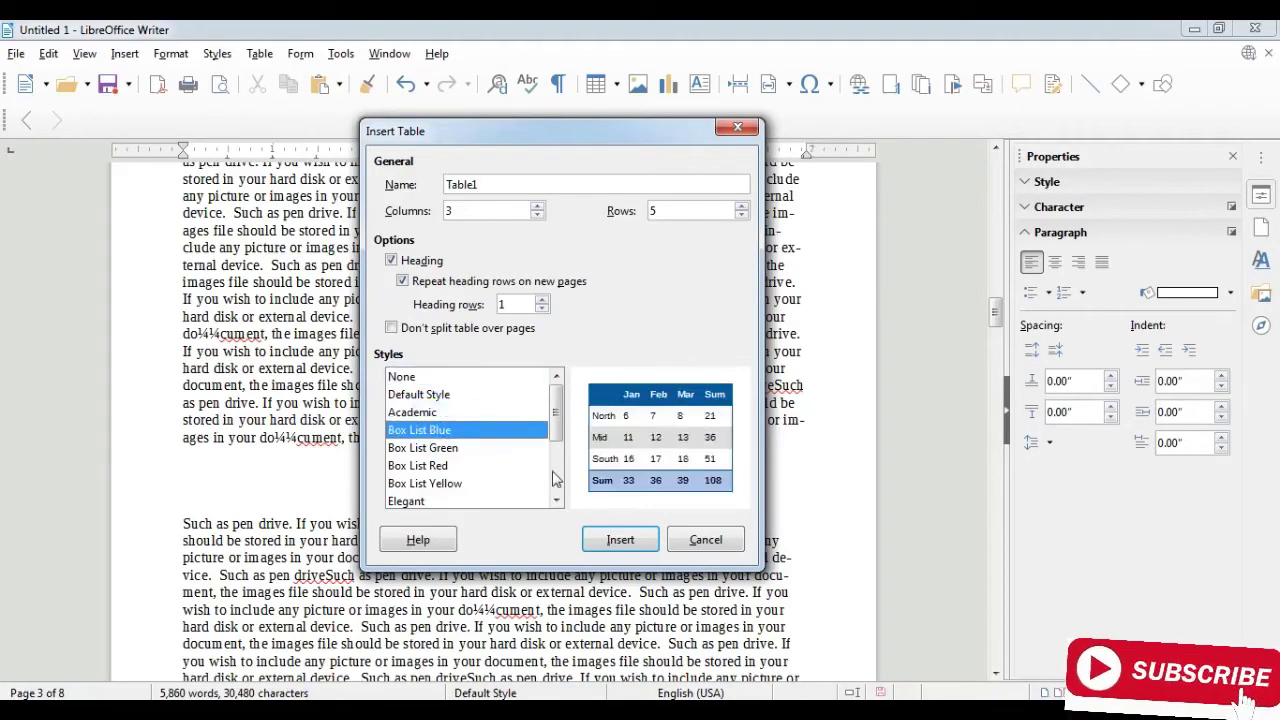
pyautogui.click(620, 541)
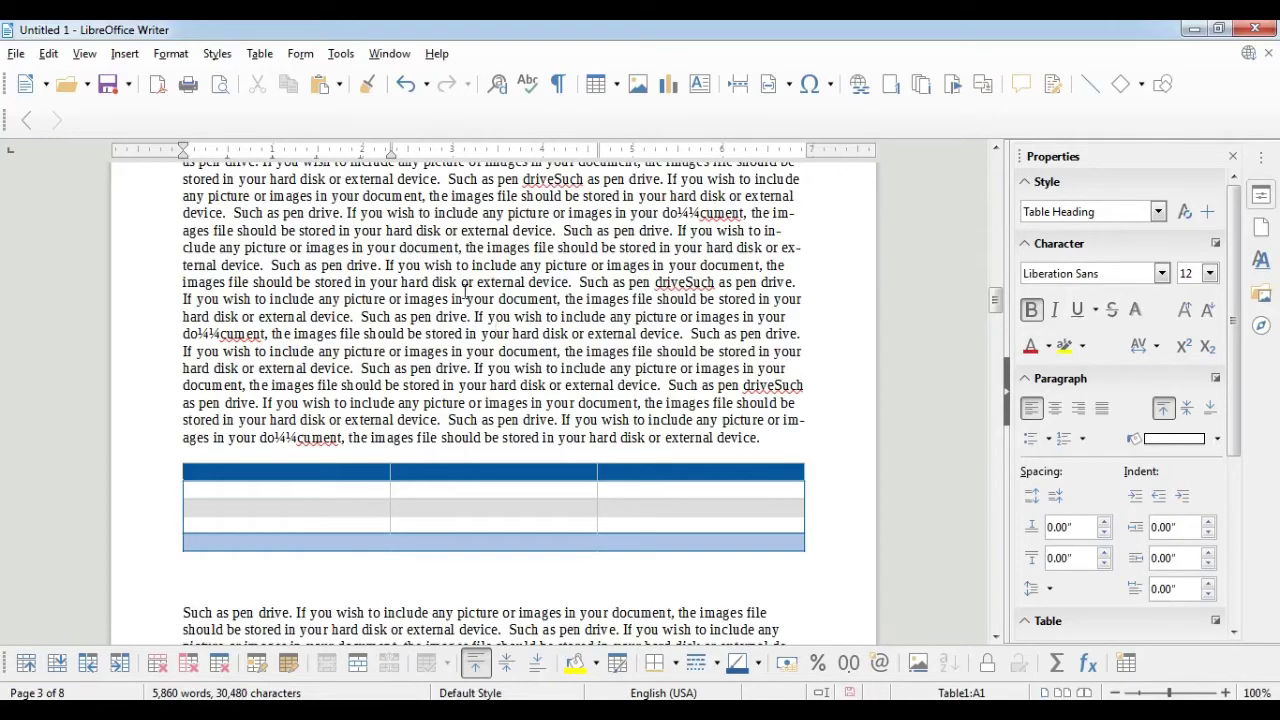
pyautogui.click(262, 55)
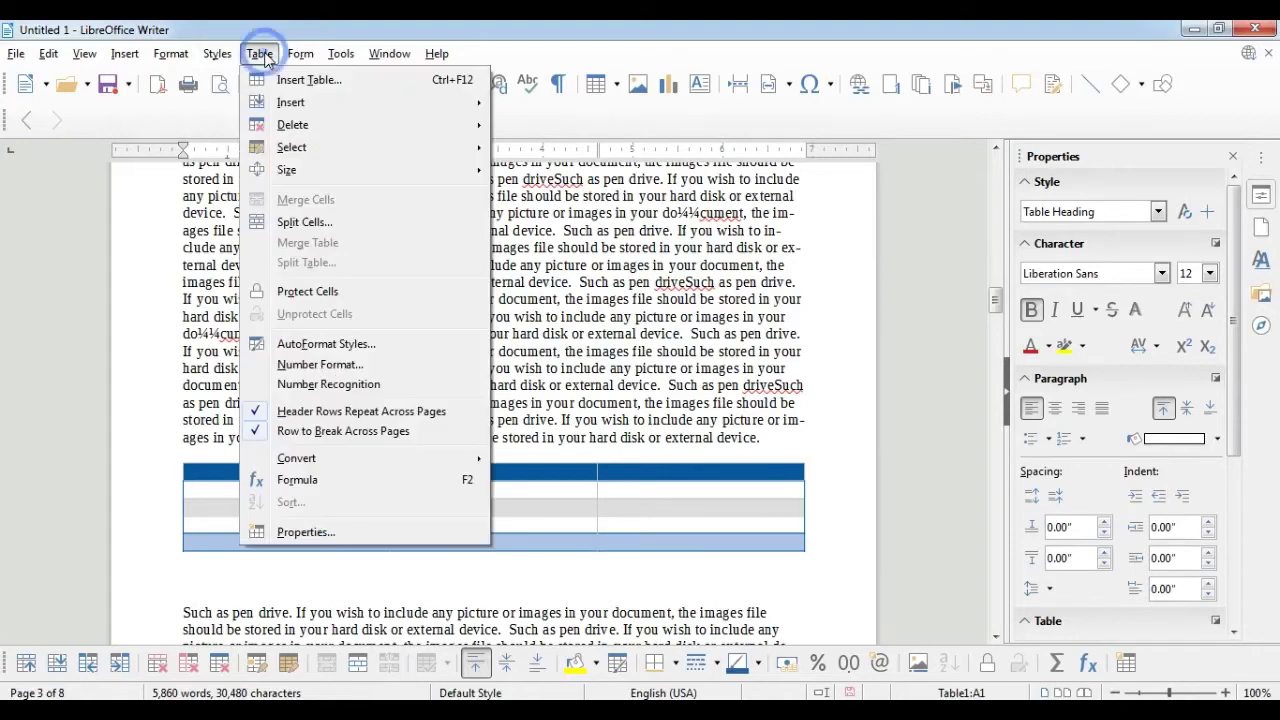
pyautogui.moveTo(338, 112)
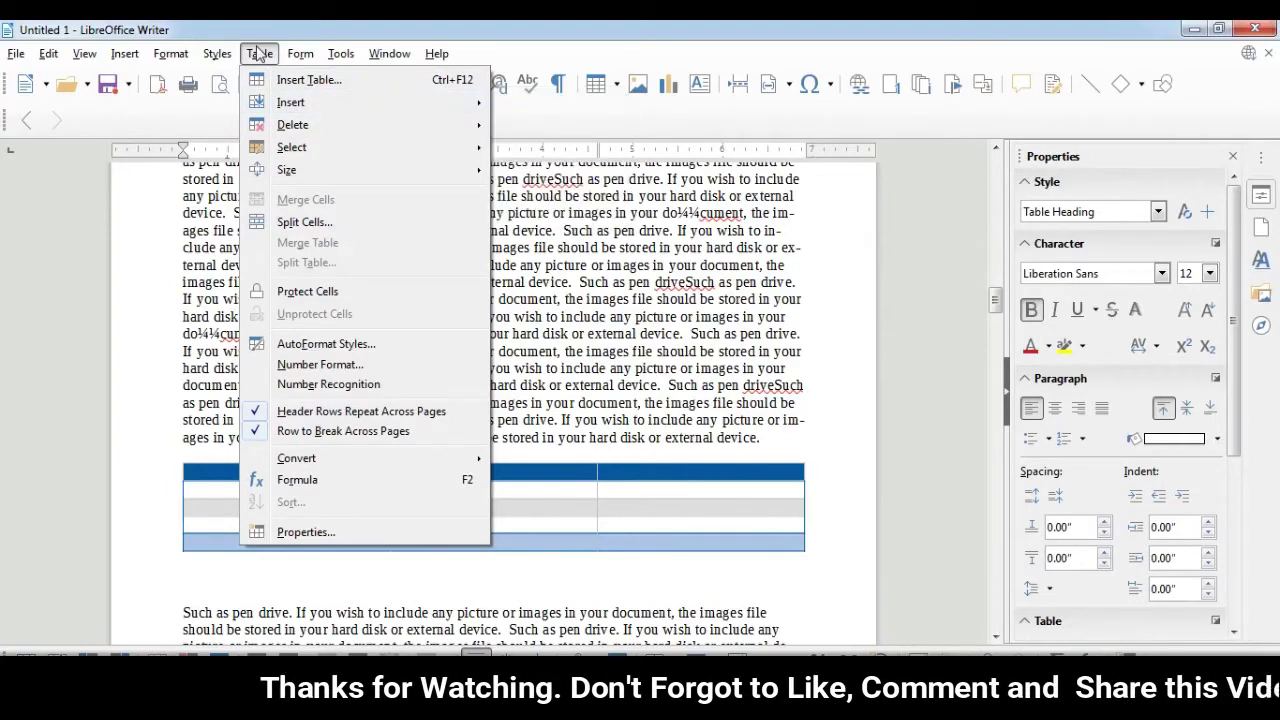
pyautogui.moveTo(401, 105)
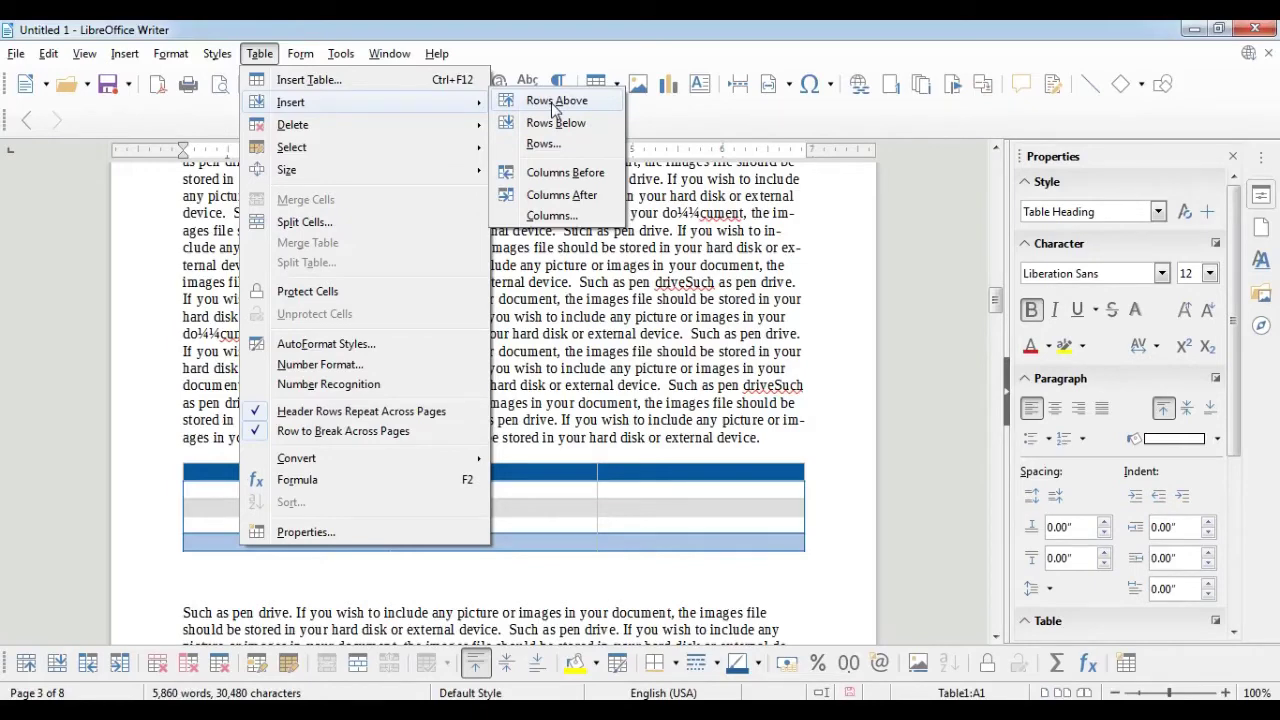
pyautogui.click(538, 488)
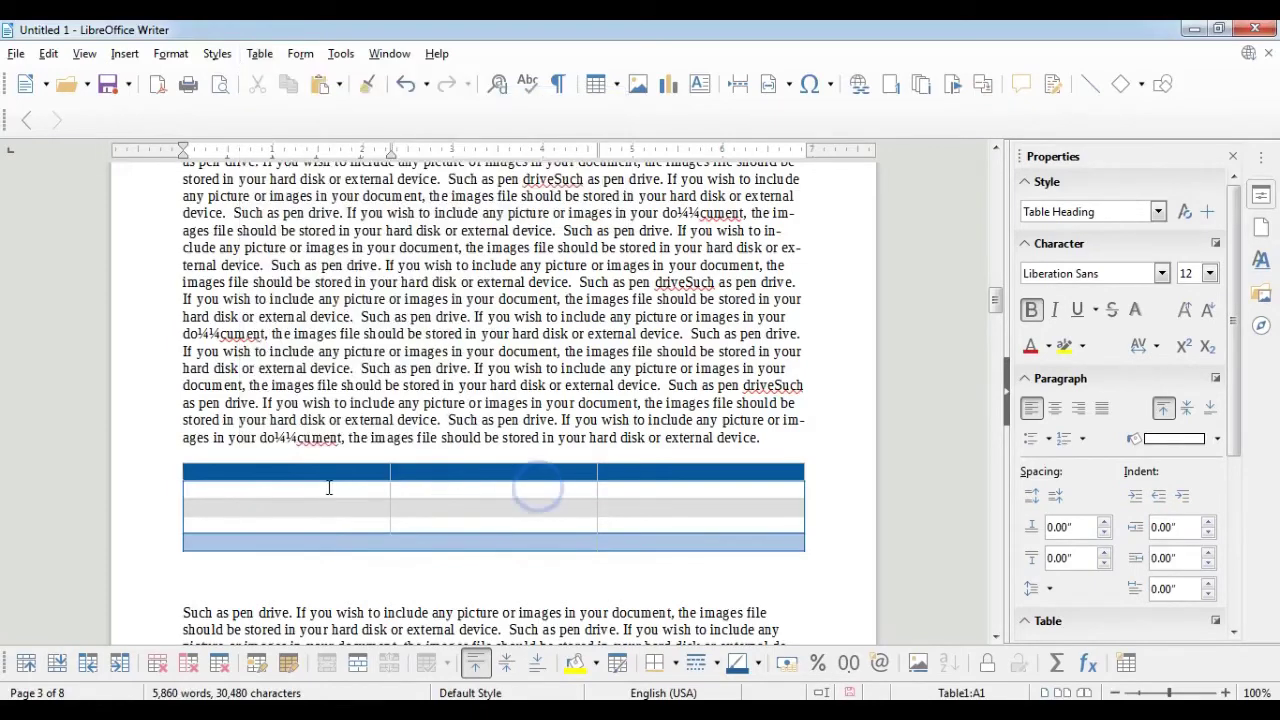
# - Fill the table's heading row with Name, Class and Section
pyautogui.write('Name')
pyautogui.press('Tab')
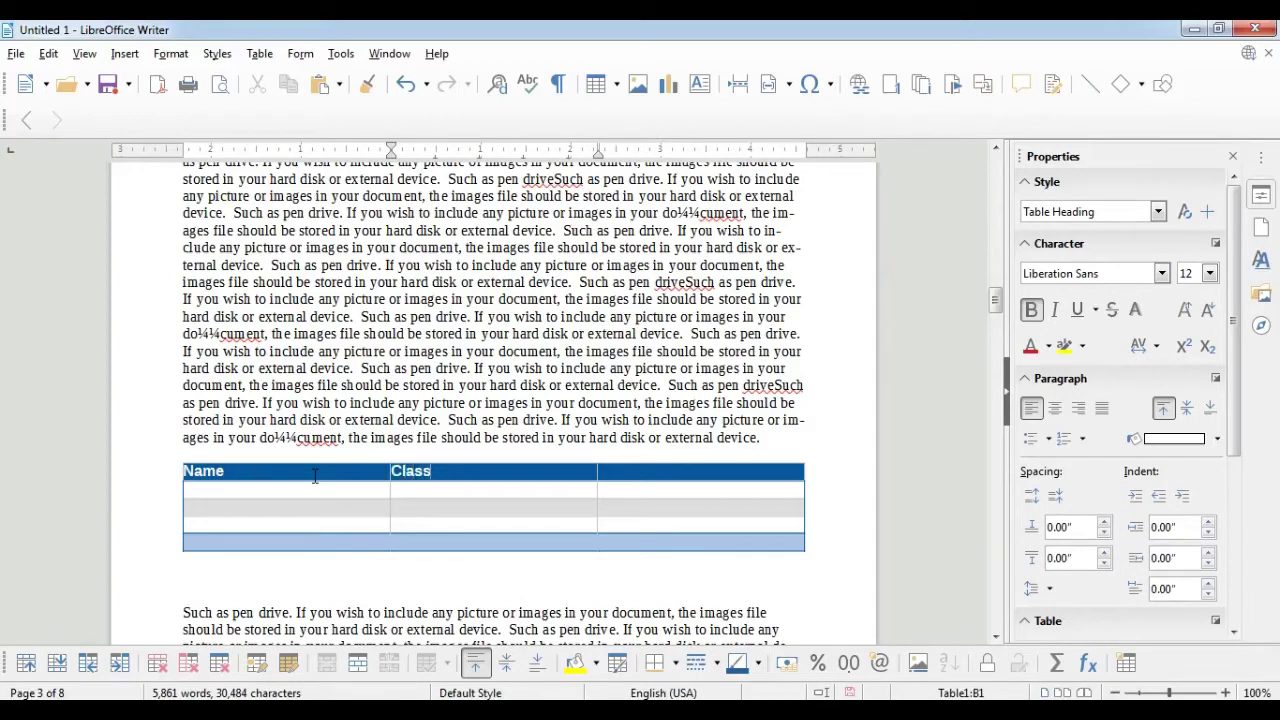
pyautogui.write('Class')
pyautogui.press('Tab')
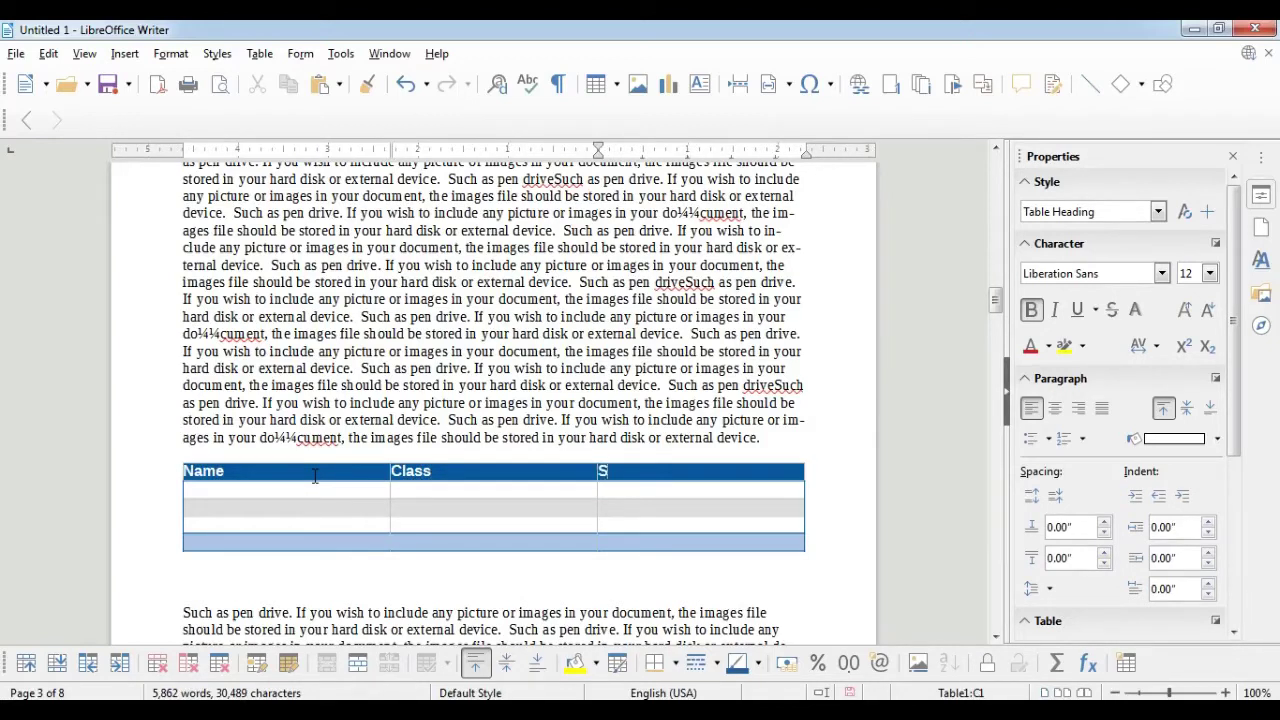
pyautogui.write('Section')
pyautogui.press('Tab')
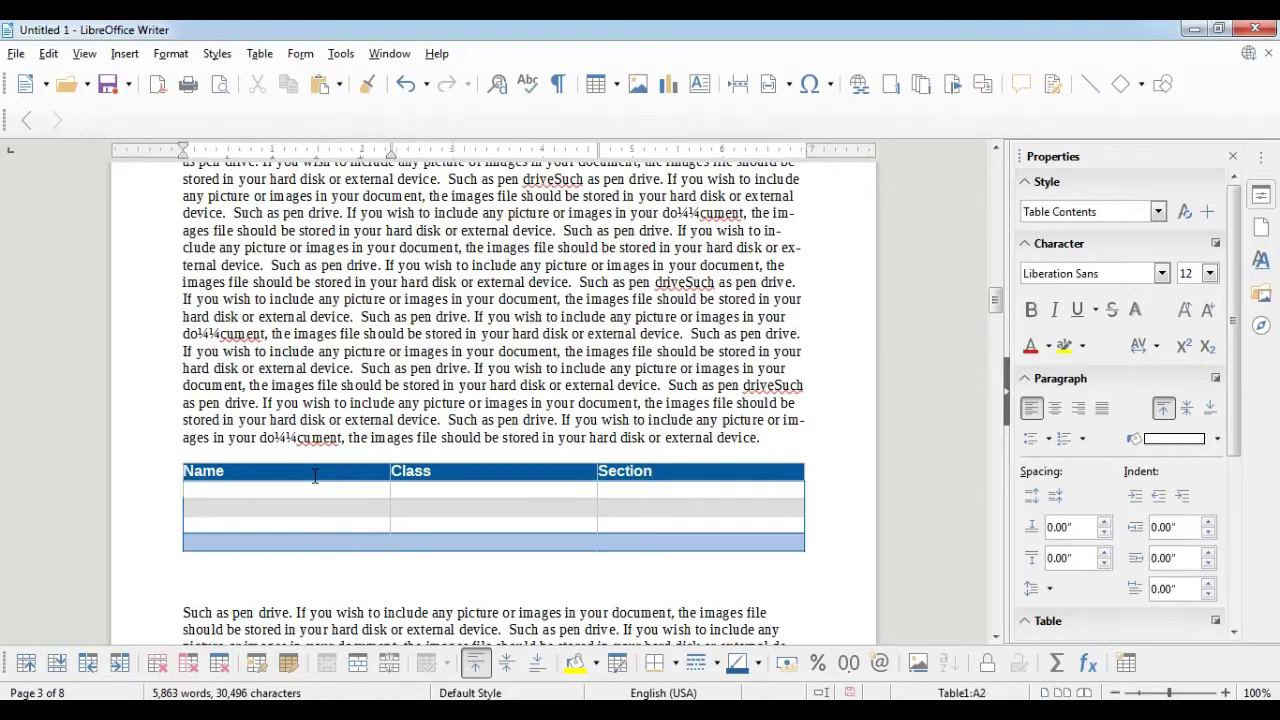
# - Fill the first row below the headings with a student's first name, class 9th and section A
pyautogui.write('rohit')
pyautogui.press('Tab')
pyautogui.write('9th')
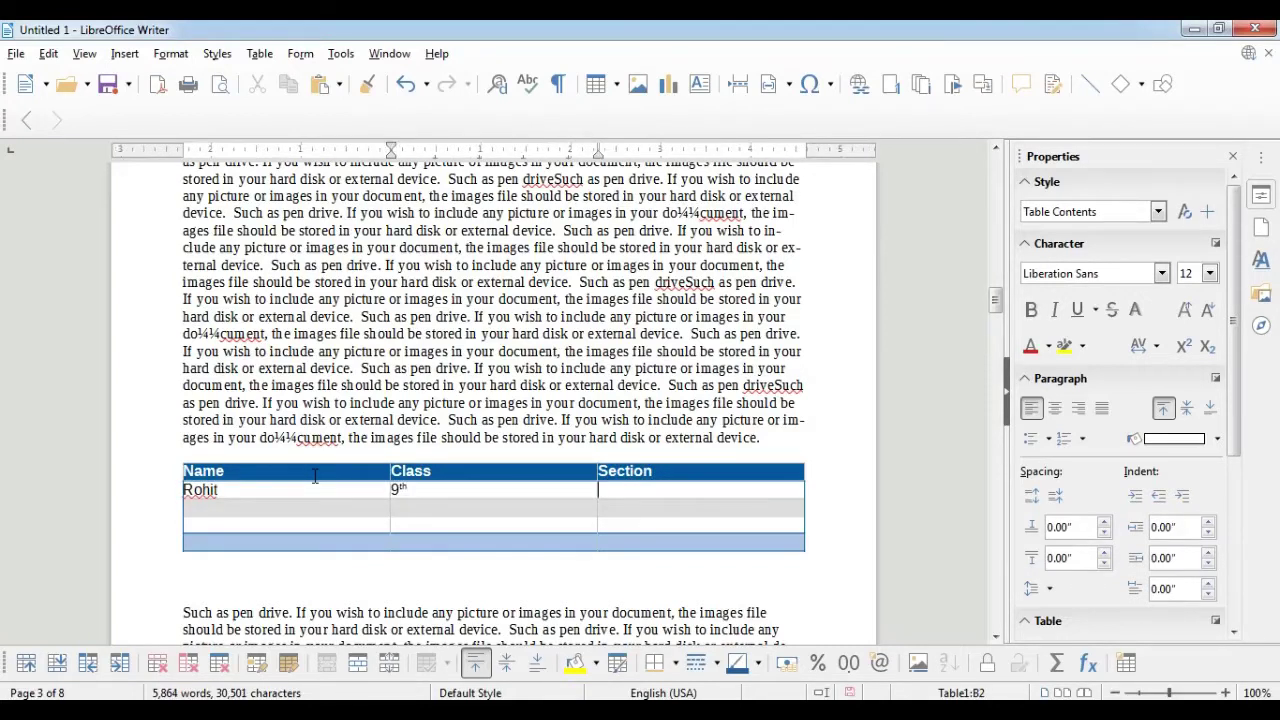
pyautogui.write('a')
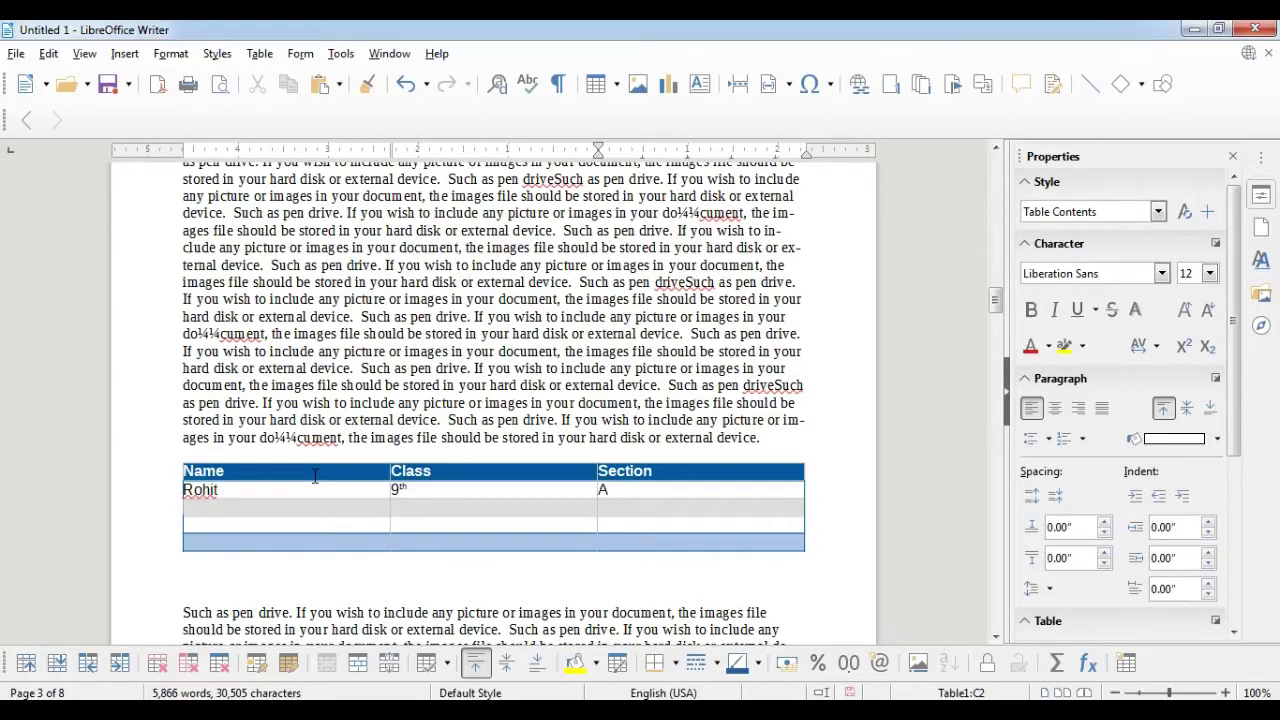
pyautogui.press('Tab')
# - Enter the second student's first name, class 9th and section B in the table's third row
pyautogui.write('shyam')
pyautogui.press('Tab')
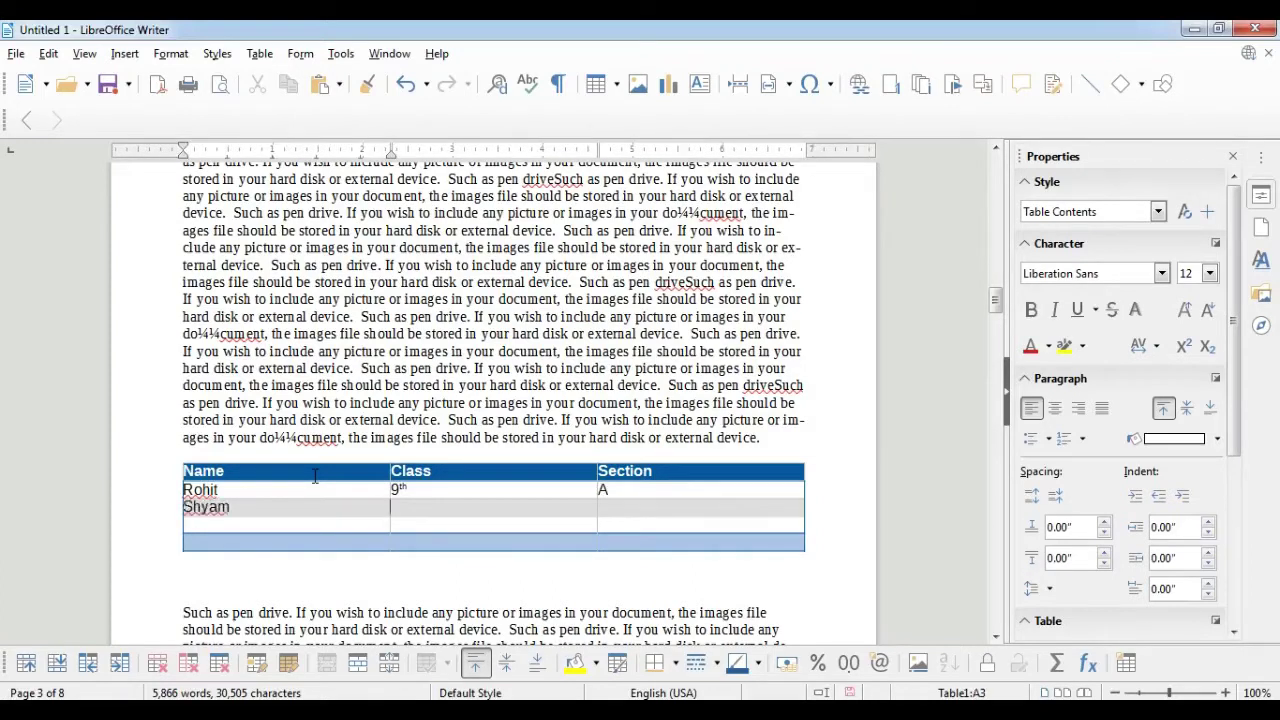
pyautogui.press('Tab')
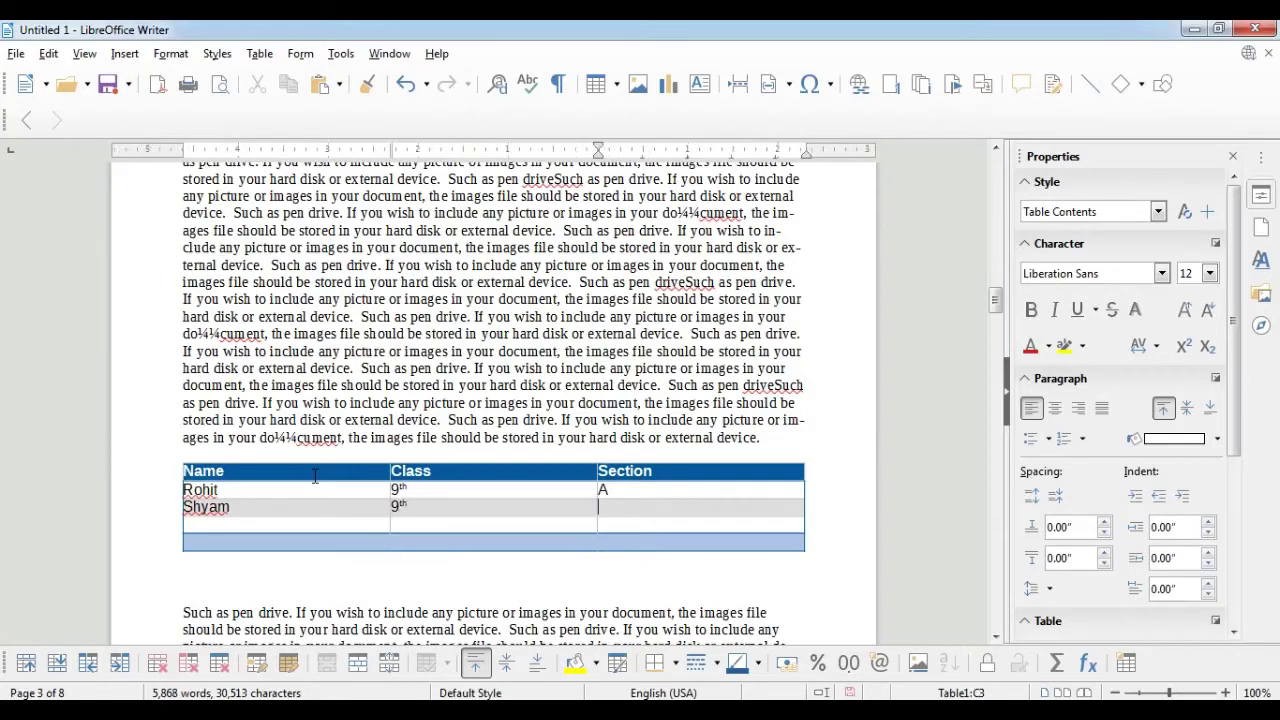
pyautogui.write('B')
pyautogui.press('Tab')
# - Enter the third student's first name, class 9th and section C in the table's fourth row
pyautogui.write('rav')
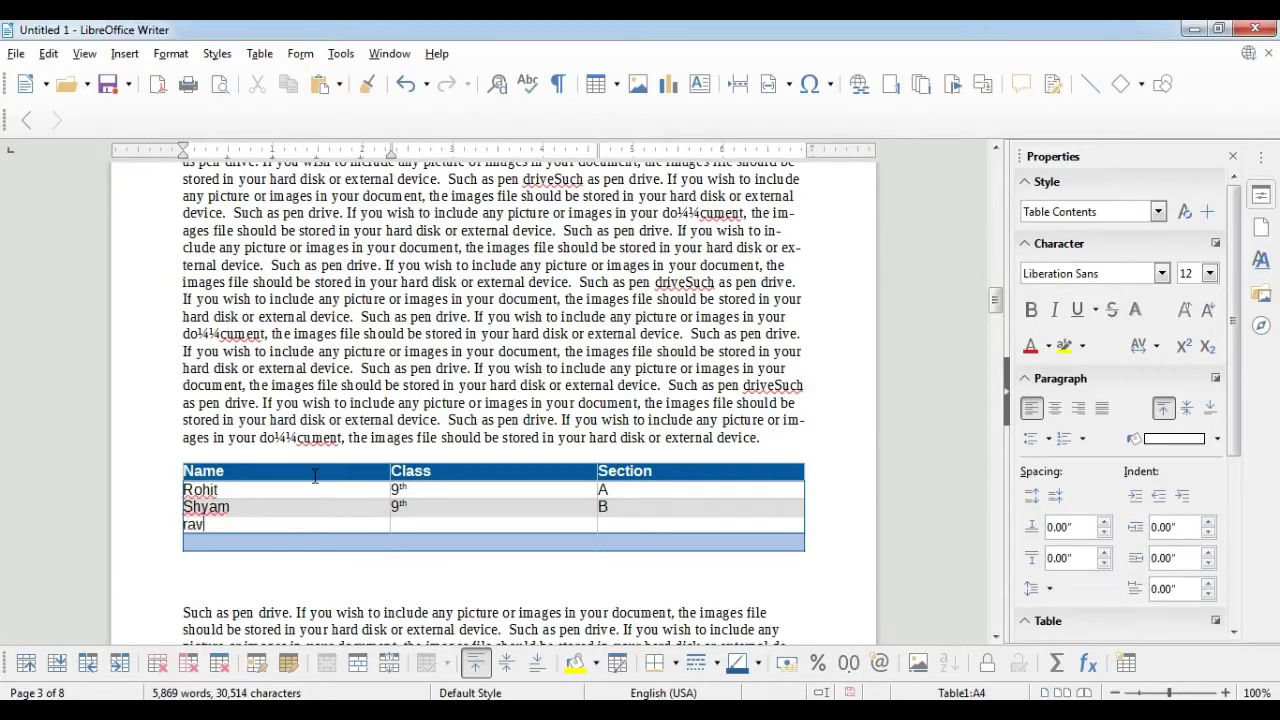
pyautogui.write('i')
pyautogui.press('Tab')
pyautogui.write('9th')
pyautogui.press('Tab')
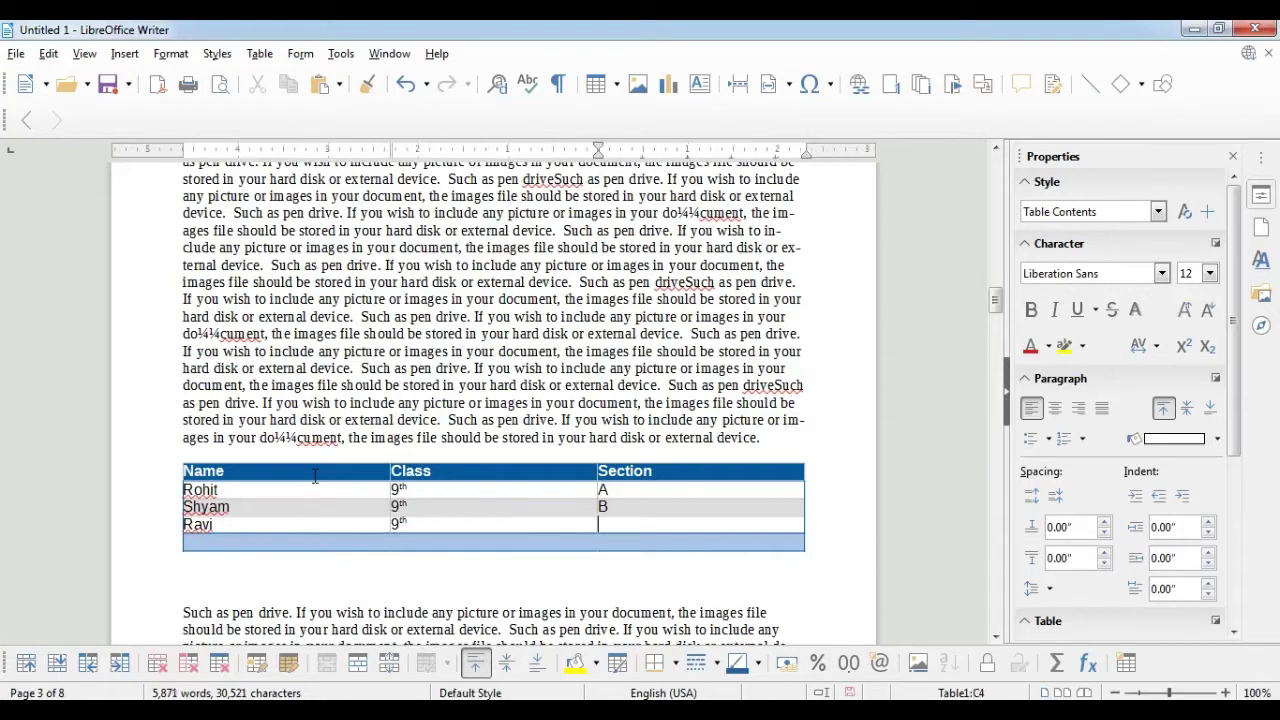
pyautogui.press('Tab')
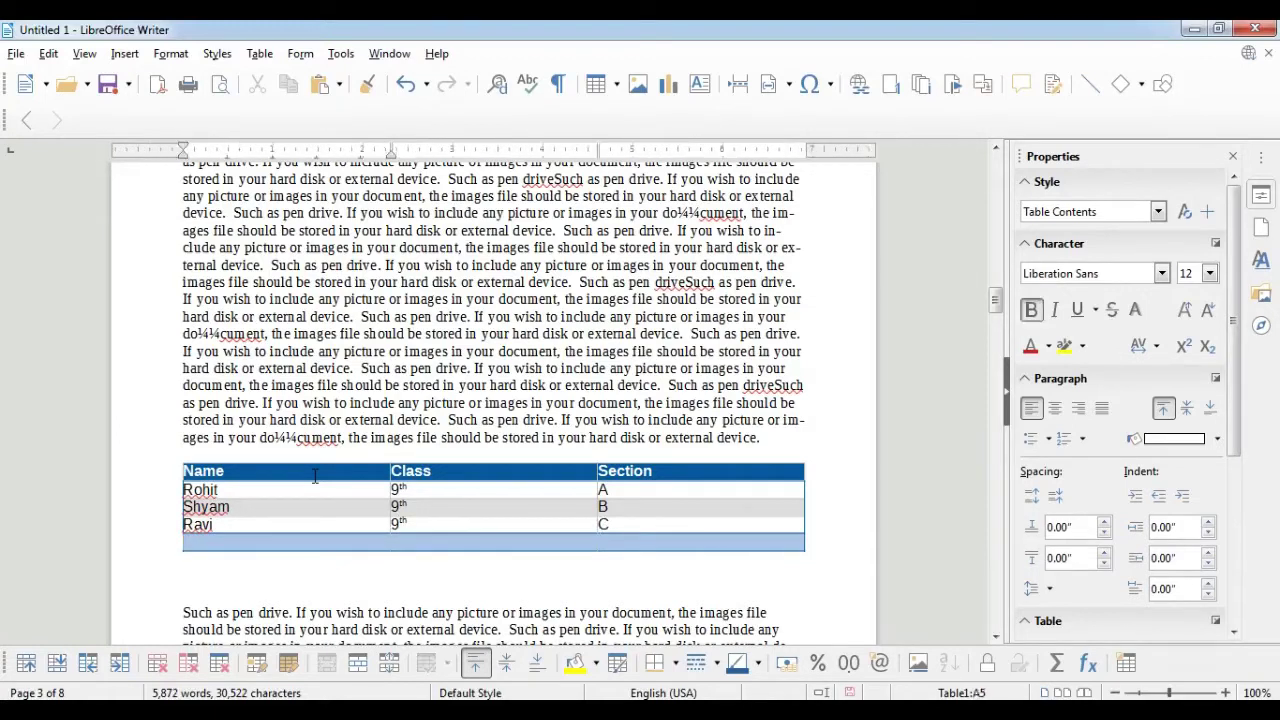
# - Fill the last table row with the fourth student's first name, class 9th and section d
pyautogui.hotkey('shift', 'Tab')
pyautogui.press('Tab')
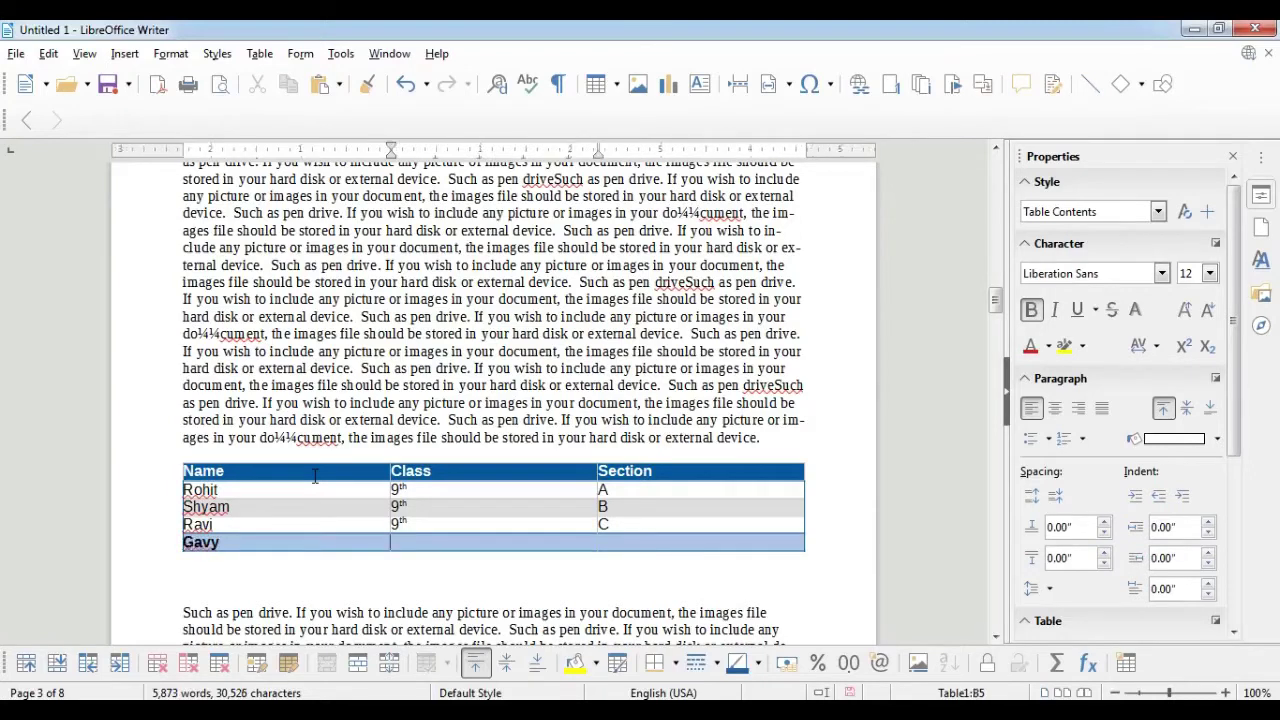
pyautogui.write('9th')
pyautogui.press('Tab')
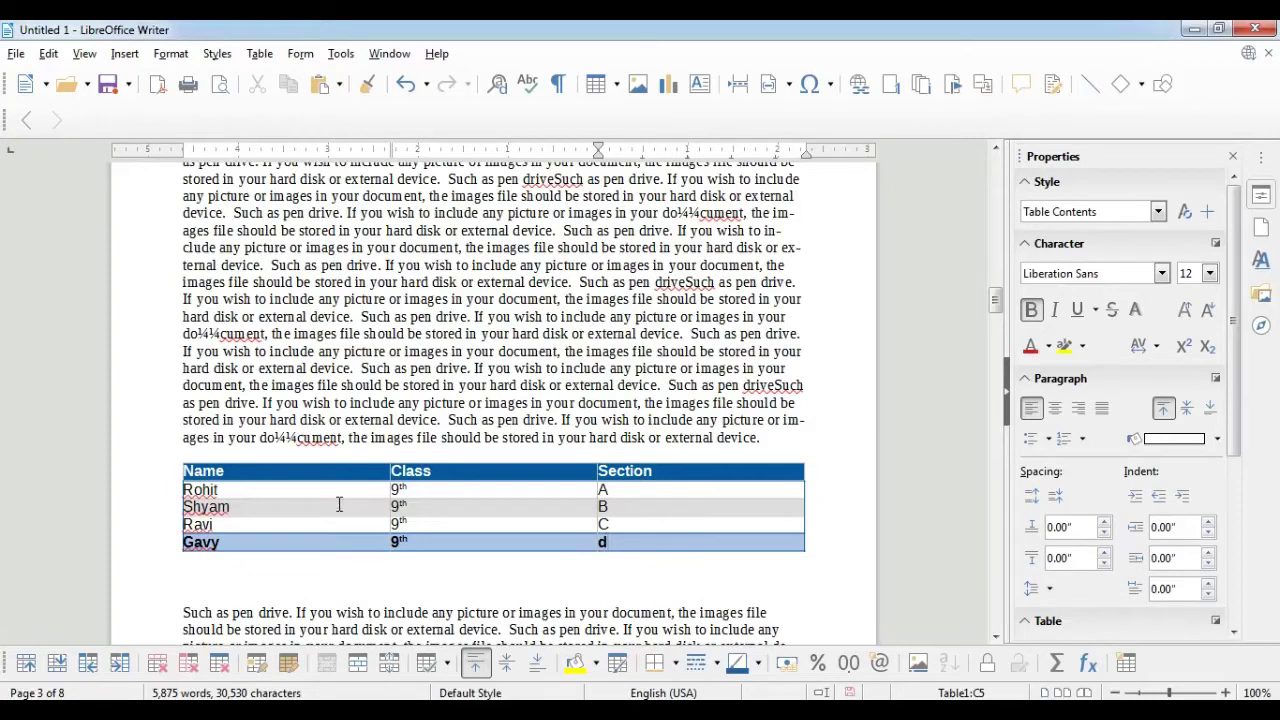
# - Insert an empty row above the second student's row in the table
pyautogui.click(314, 501)
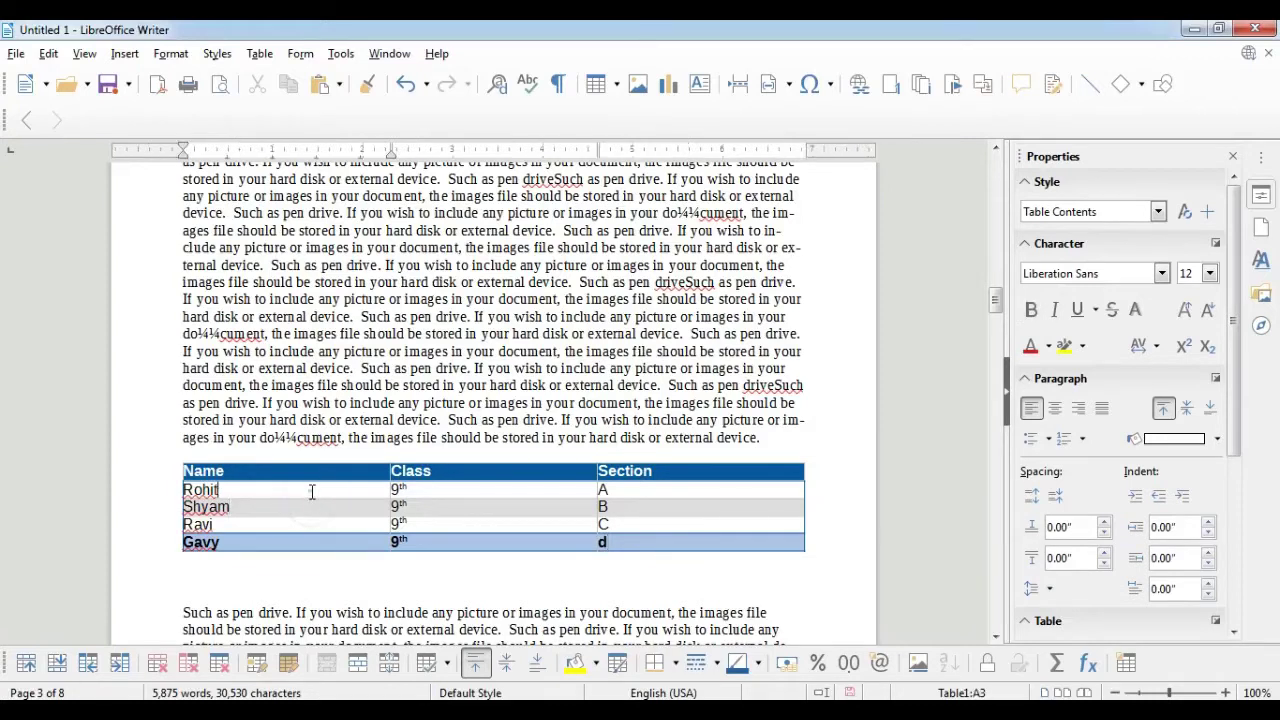
pyautogui.click(312, 492)
pyautogui.click(244, 512)
pyautogui.click(259, 53)
pyautogui.moveTo(310, 112)
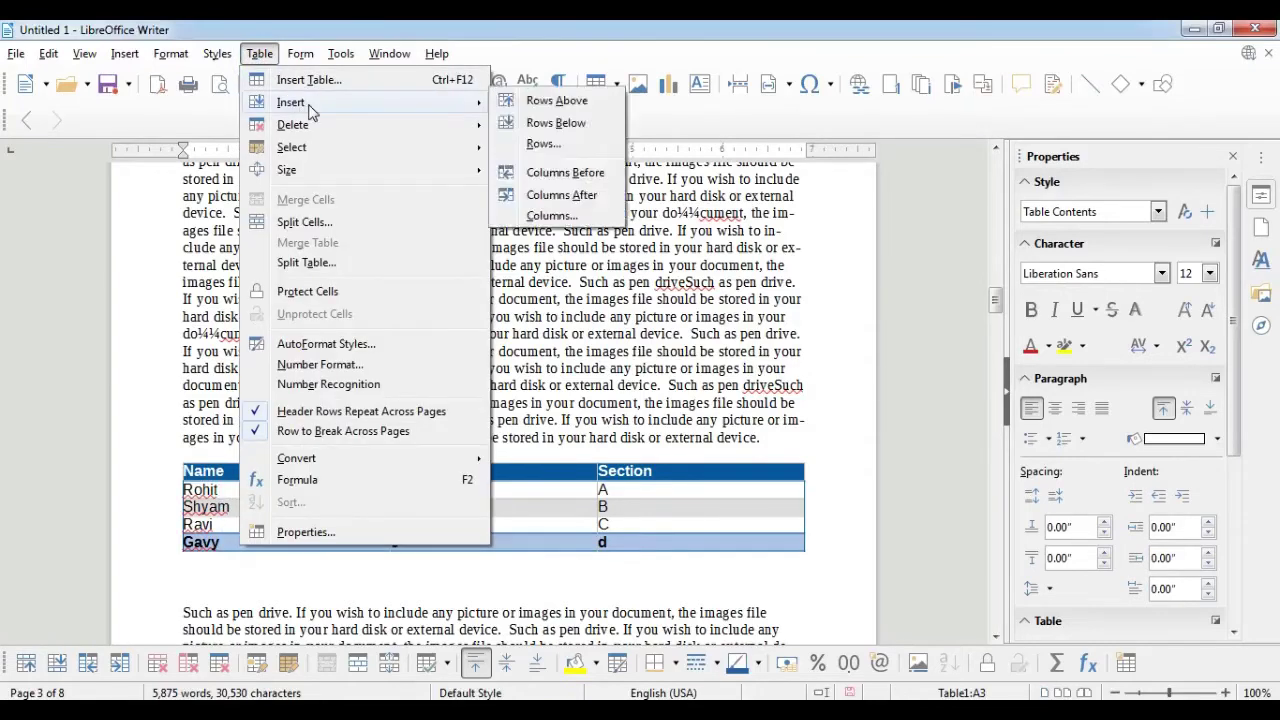
pyautogui.click(559, 101)
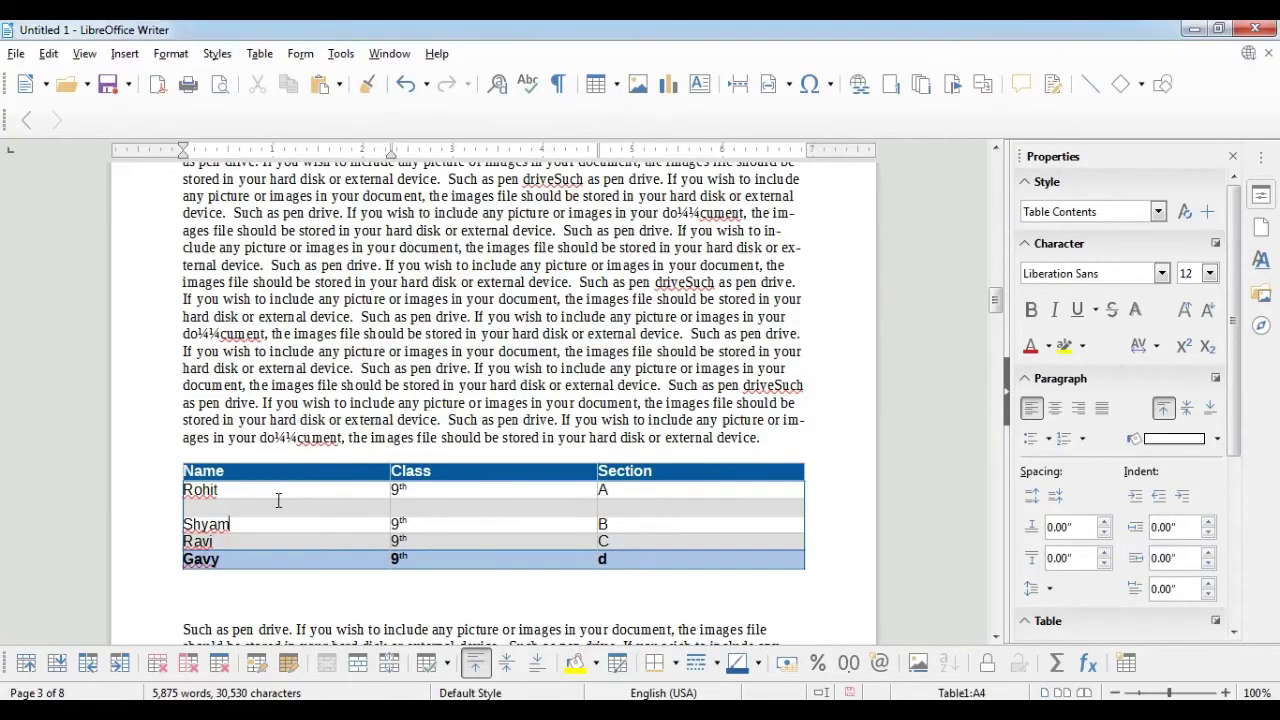
# - Insert 3 rows below the blank third row of the table, under the first student's entry
pyautogui.click(229, 506)
pyautogui.click(259, 54)
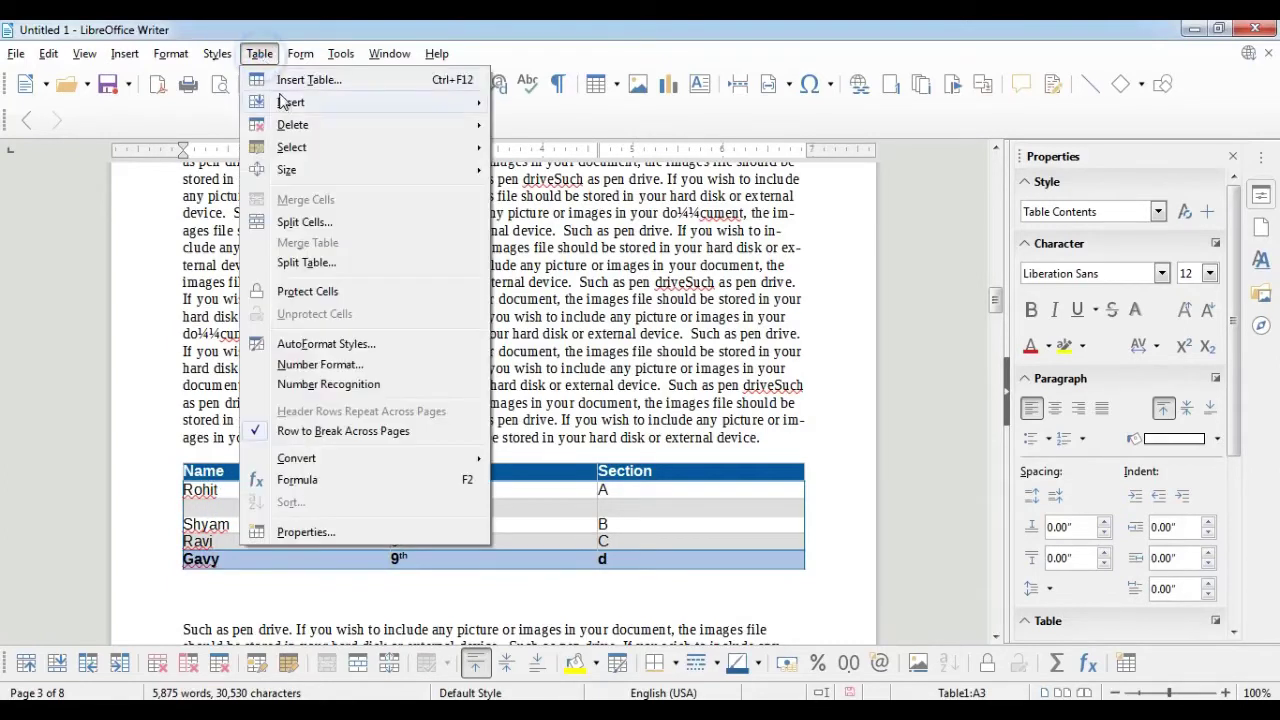
pyautogui.click(283, 102)
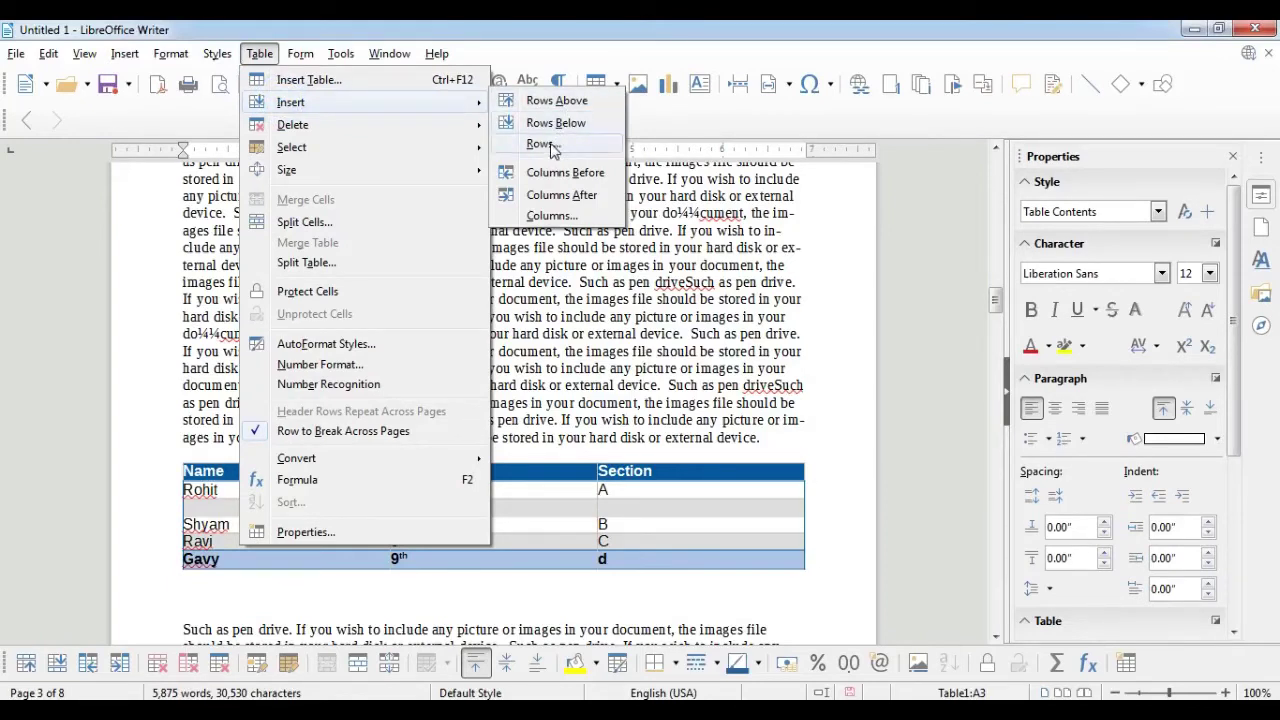
pyautogui.click(549, 146)
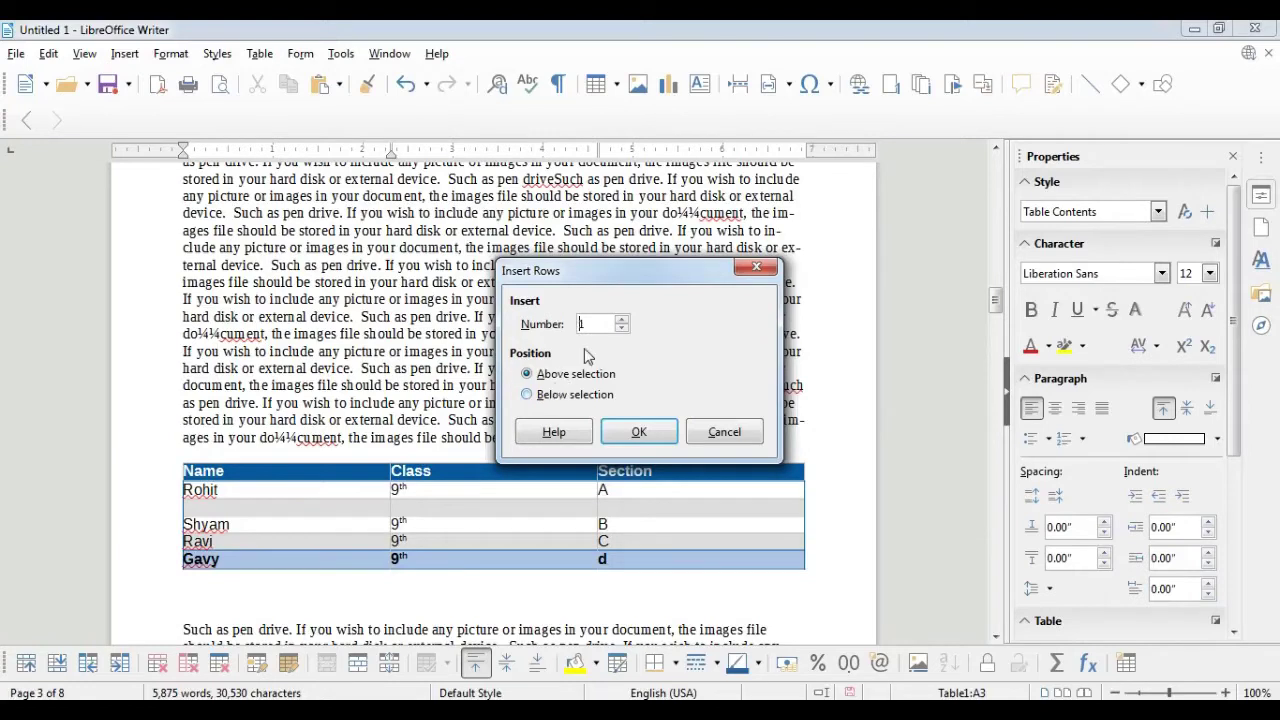
pyautogui.doubleClick(582, 325)
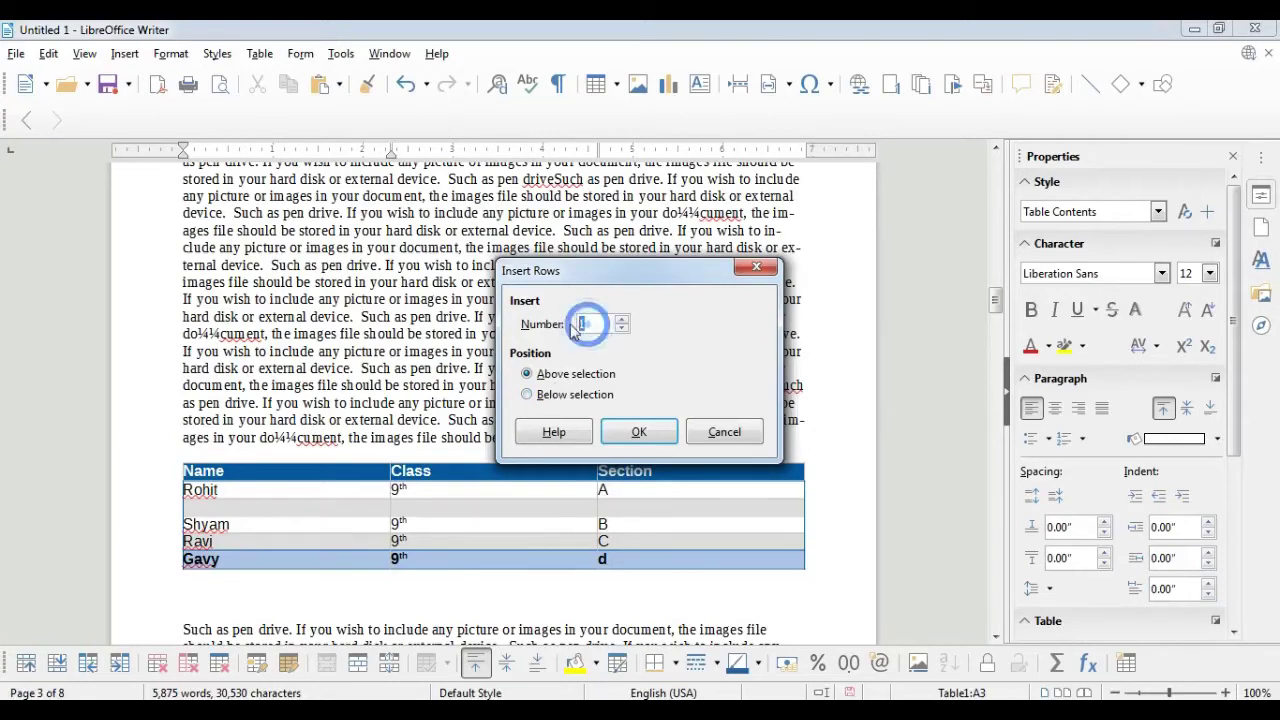
pyautogui.write('3')
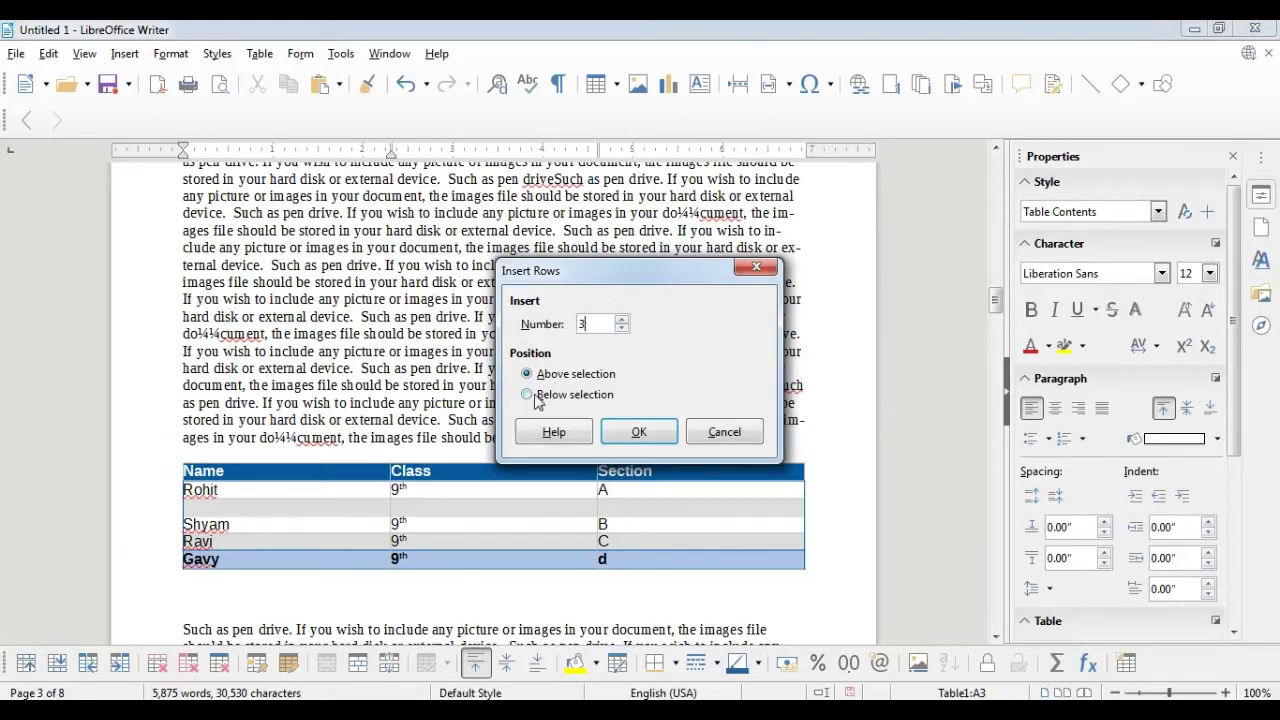
pyautogui.click(528, 395)
pyautogui.click(636, 431)
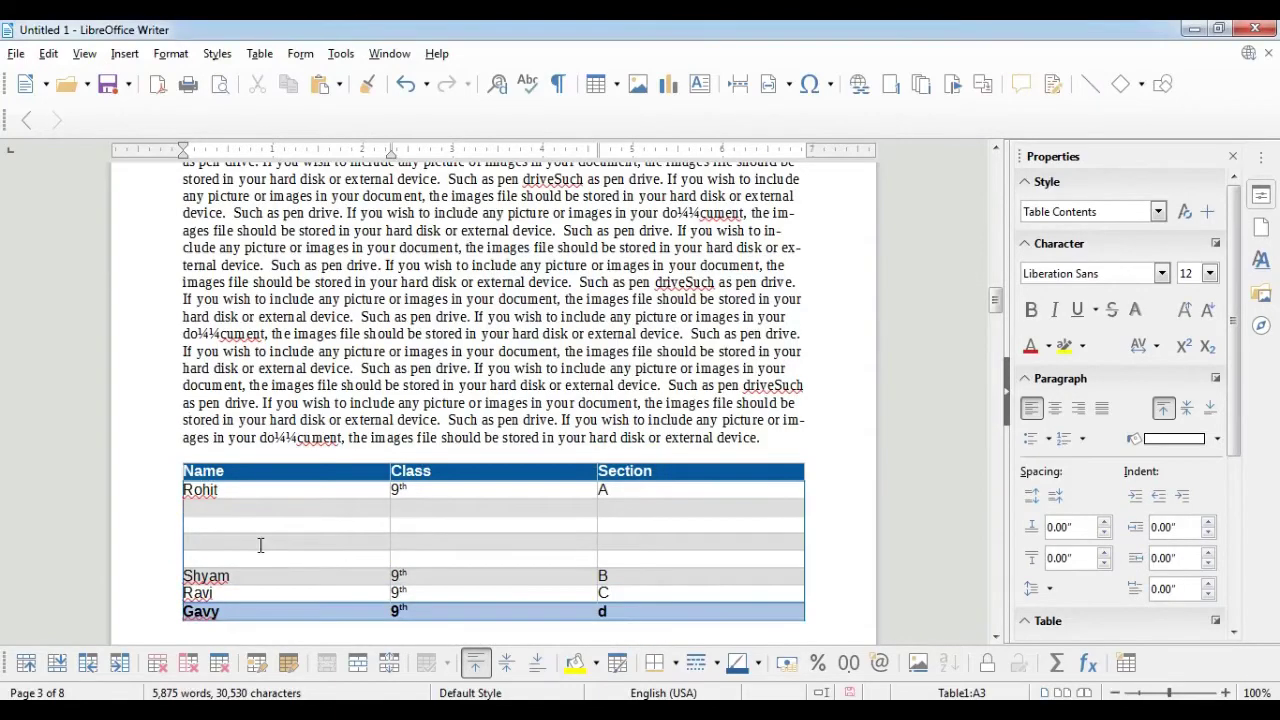
# - Delete two of the empty rows between the first and second students' rows
pyautogui.click(259, 54)
pyautogui.moveTo(320, 104)
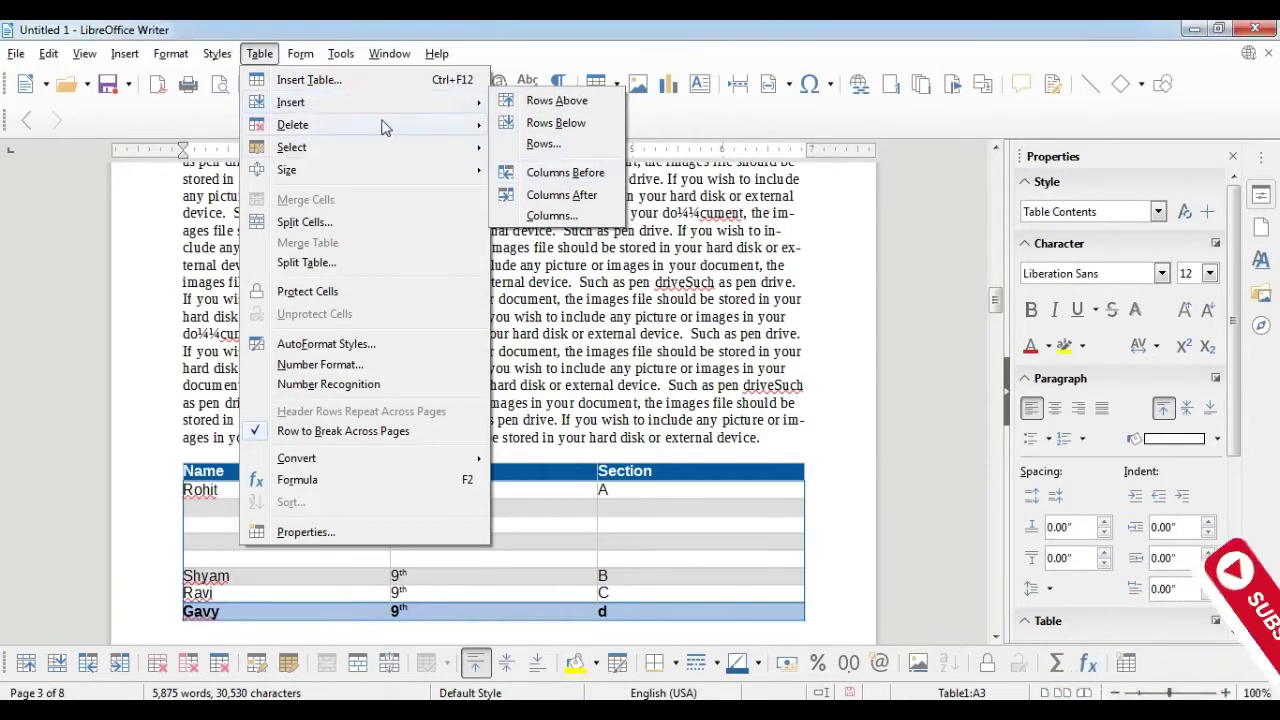
pyautogui.moveTo(363, 132)
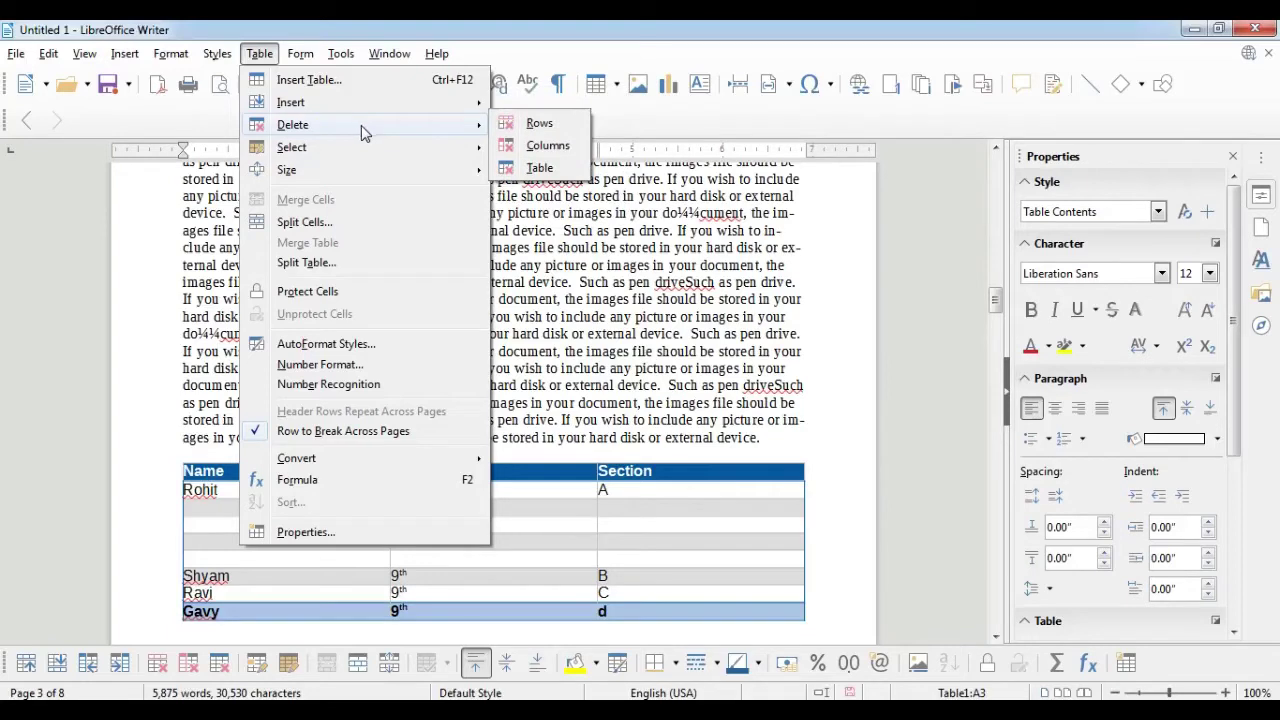
pyautogui.click(548, 130)
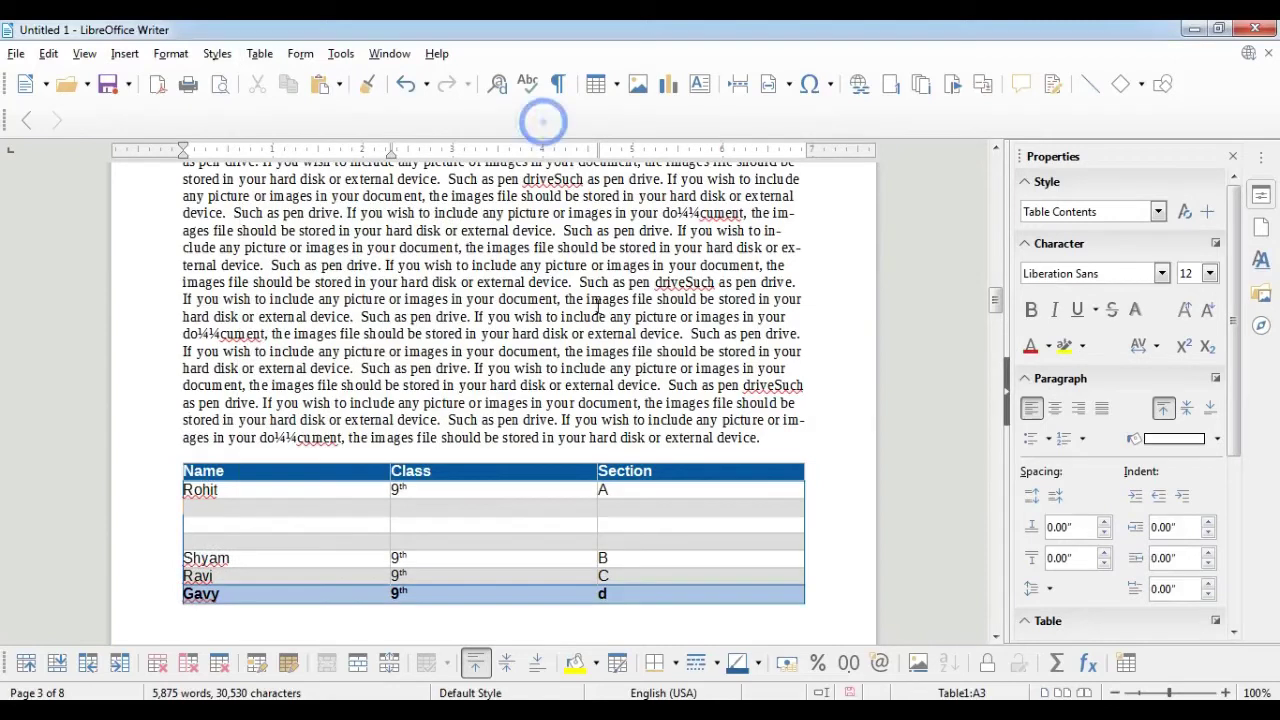
pyautogui.click(214, 522)
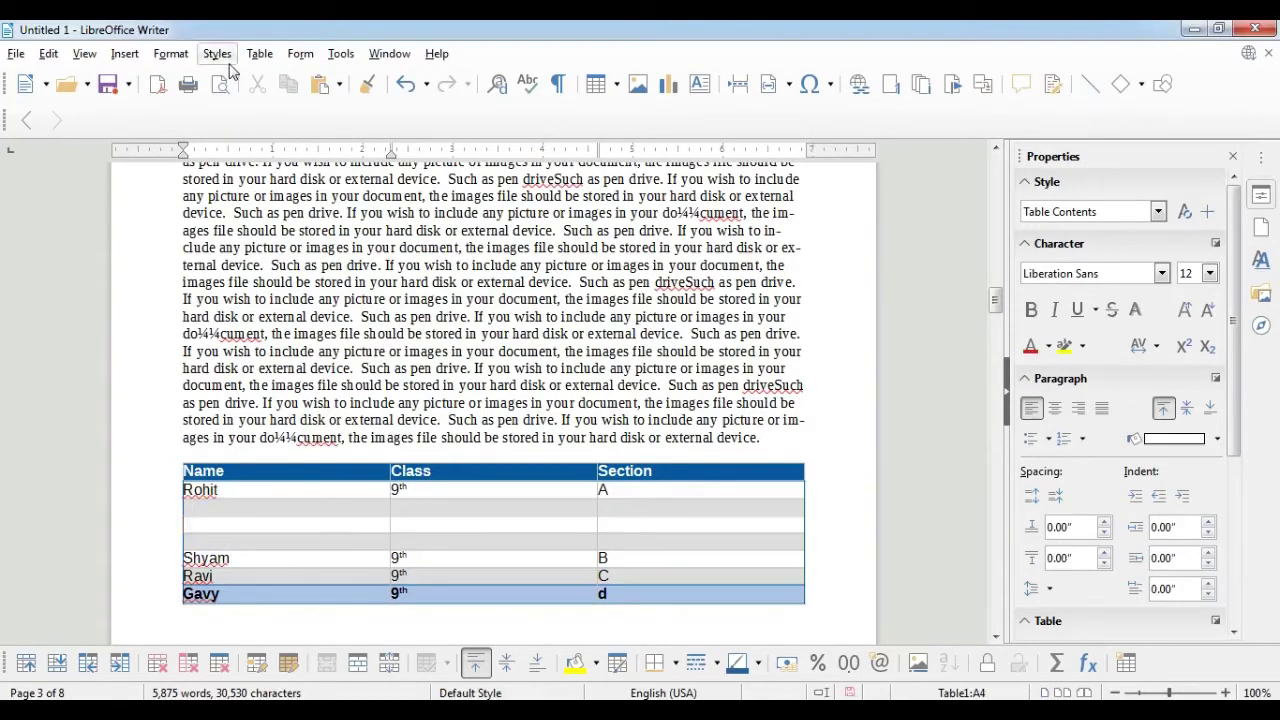
pyautogui.click(259, 53)
pyautogui.click(296, 124)
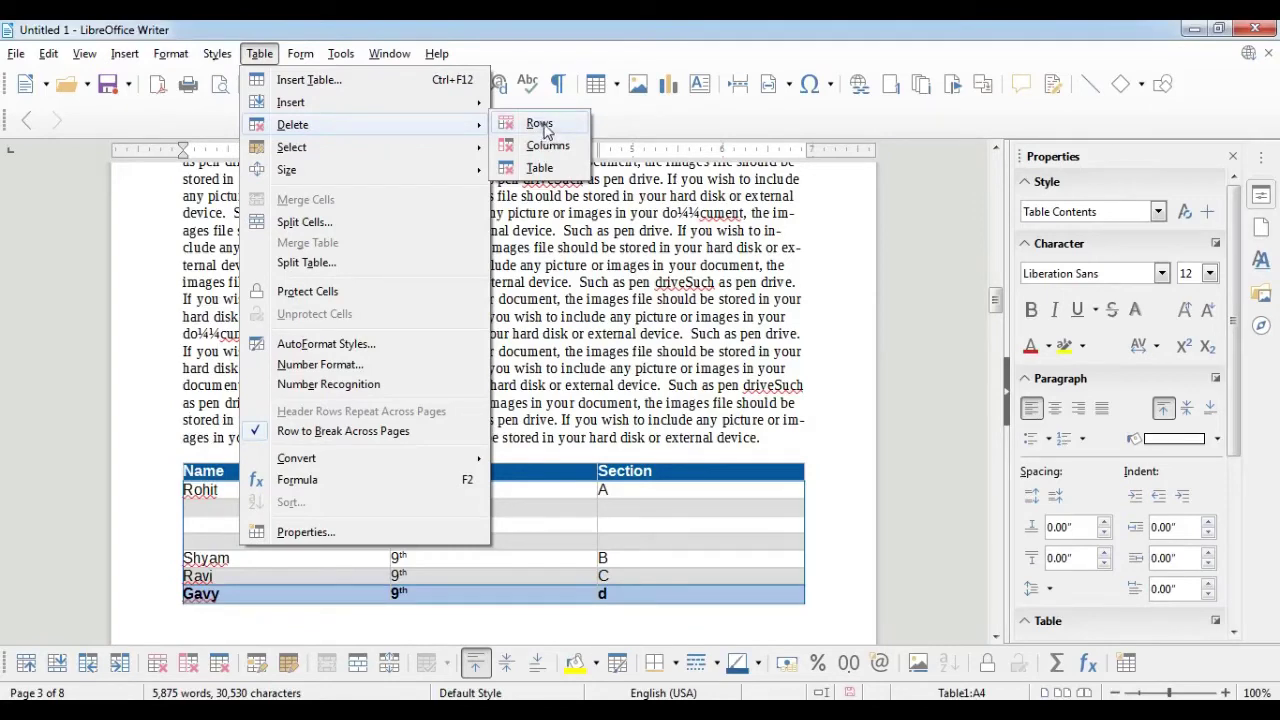
pyautogui.click(542, 124)
# - Delete the whole student table and undo the deletion
pyautogui.click(218, 56)
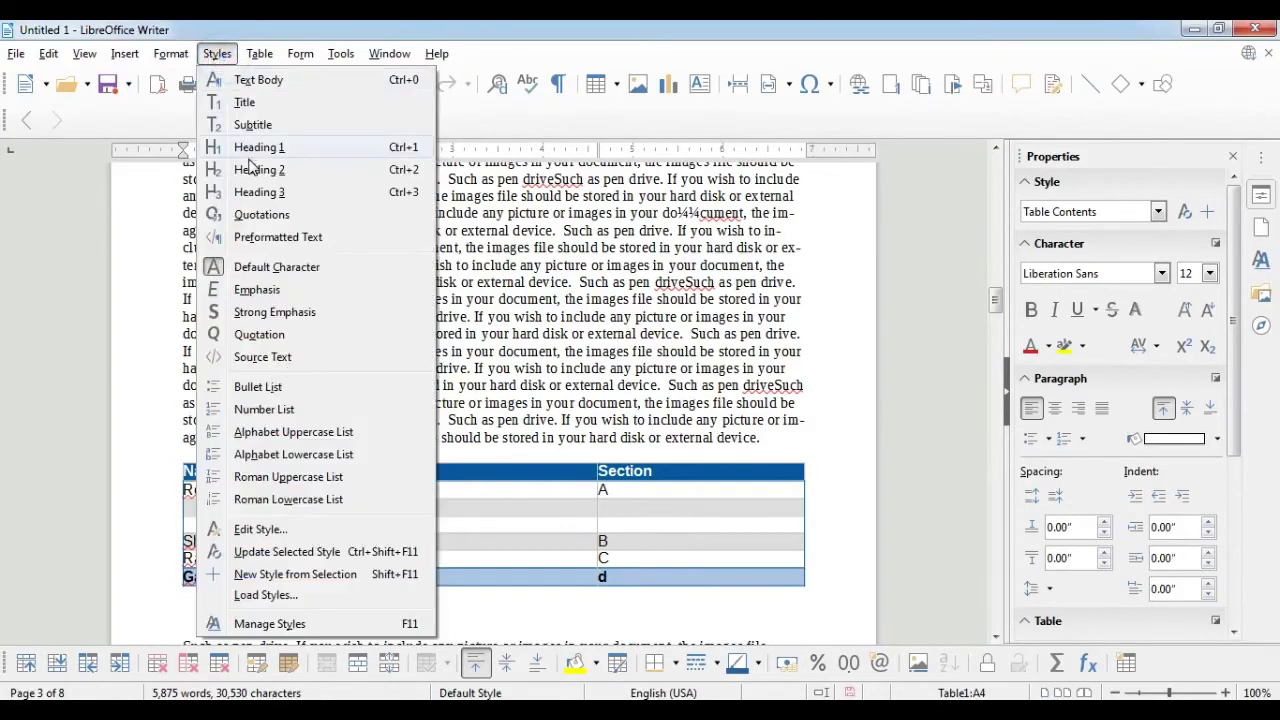
pyautogui.moveTo(259, 53)
pyautogui.moveTo(272, 127)
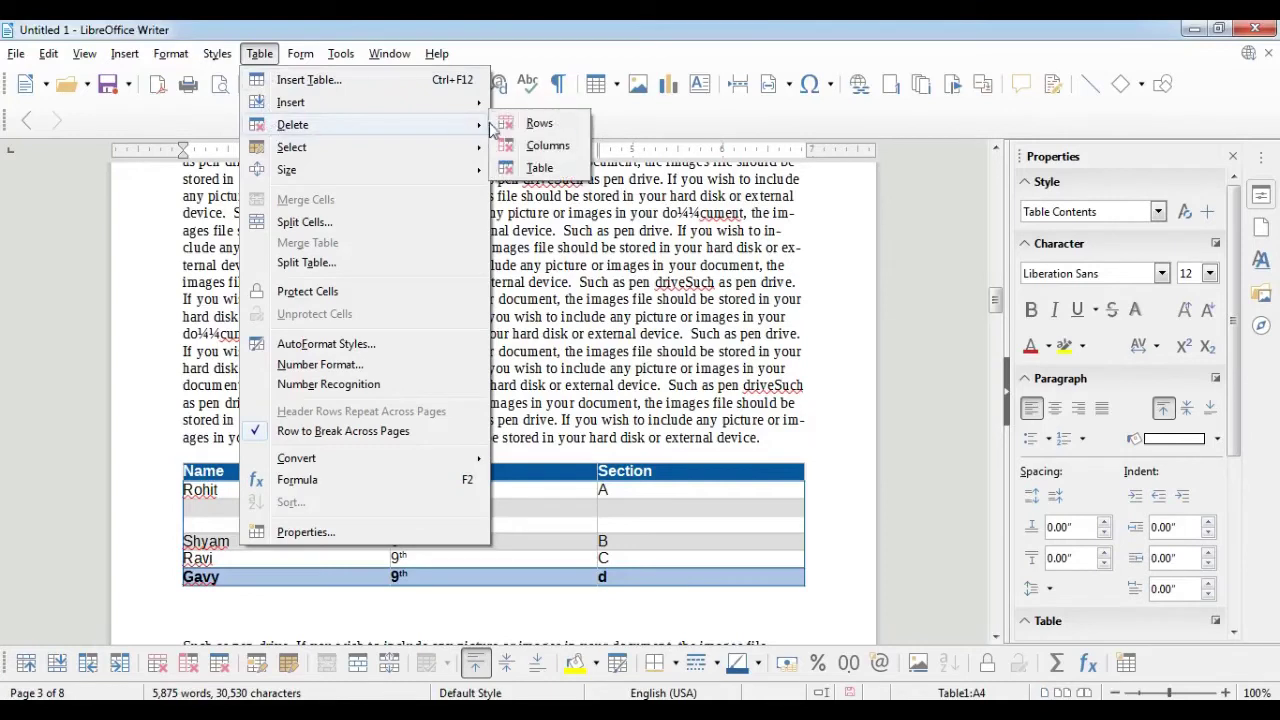
pyautogui.click(539, 168)
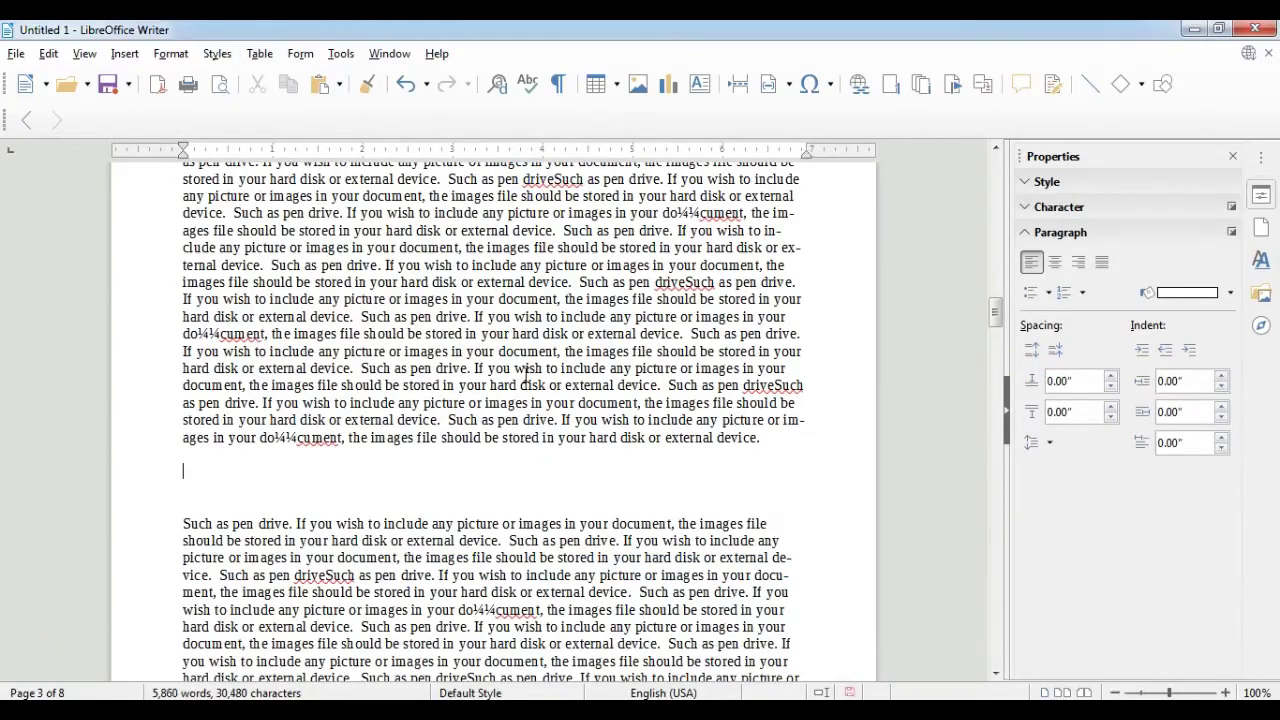
pyautogui.hotkey('ctrl', 'z')
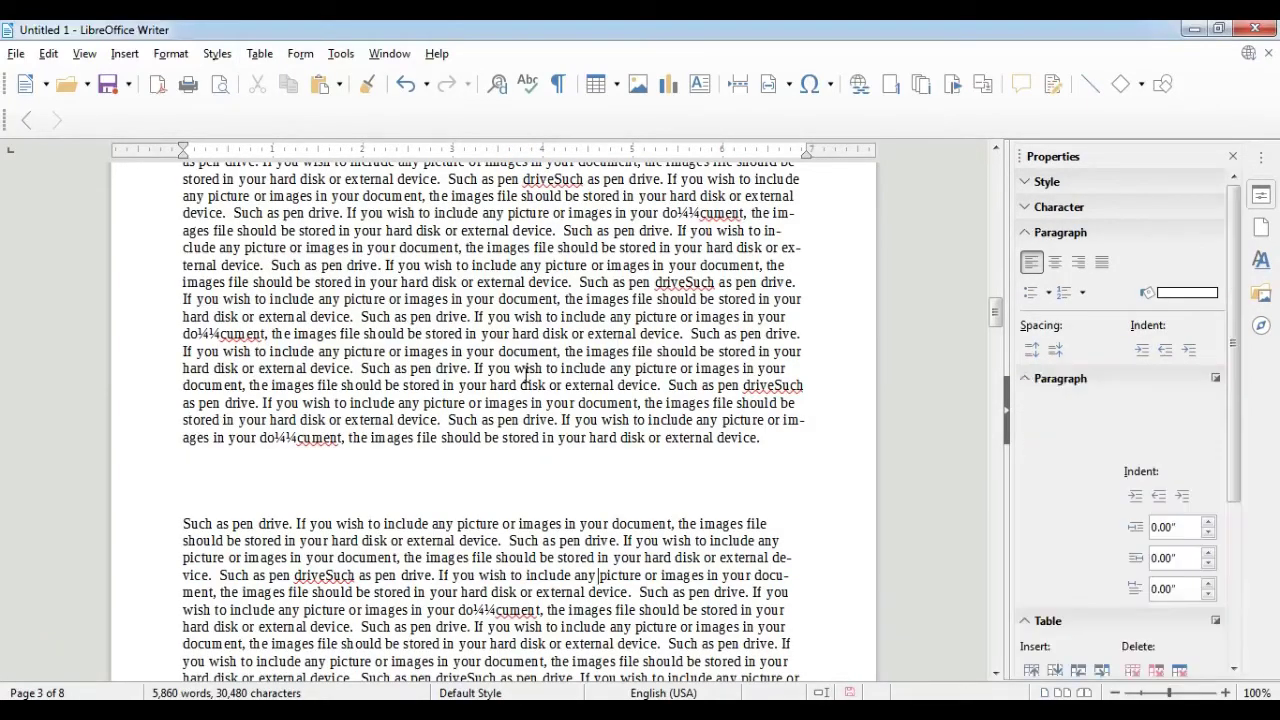
# - Set the height of all the selected table rows to 5 inches and review the enlarged table
pyautogui.click(258, 60)
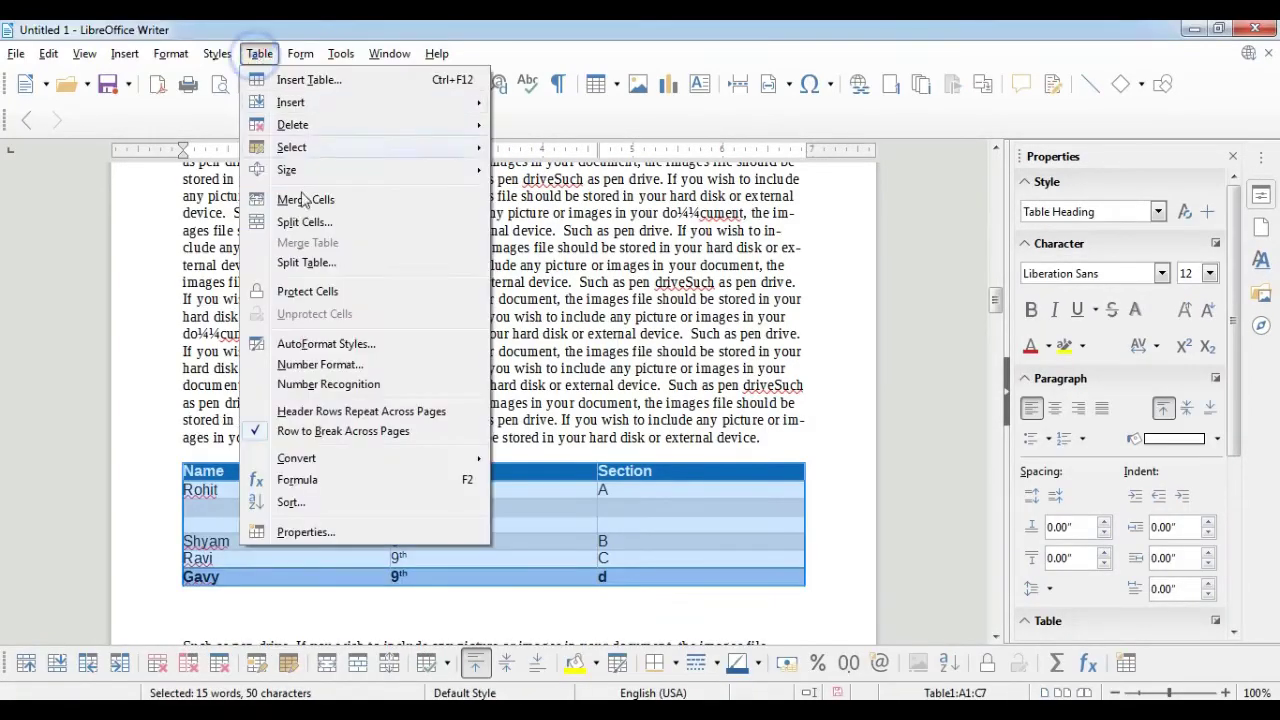
pyautogui.moveTo(321, 156)
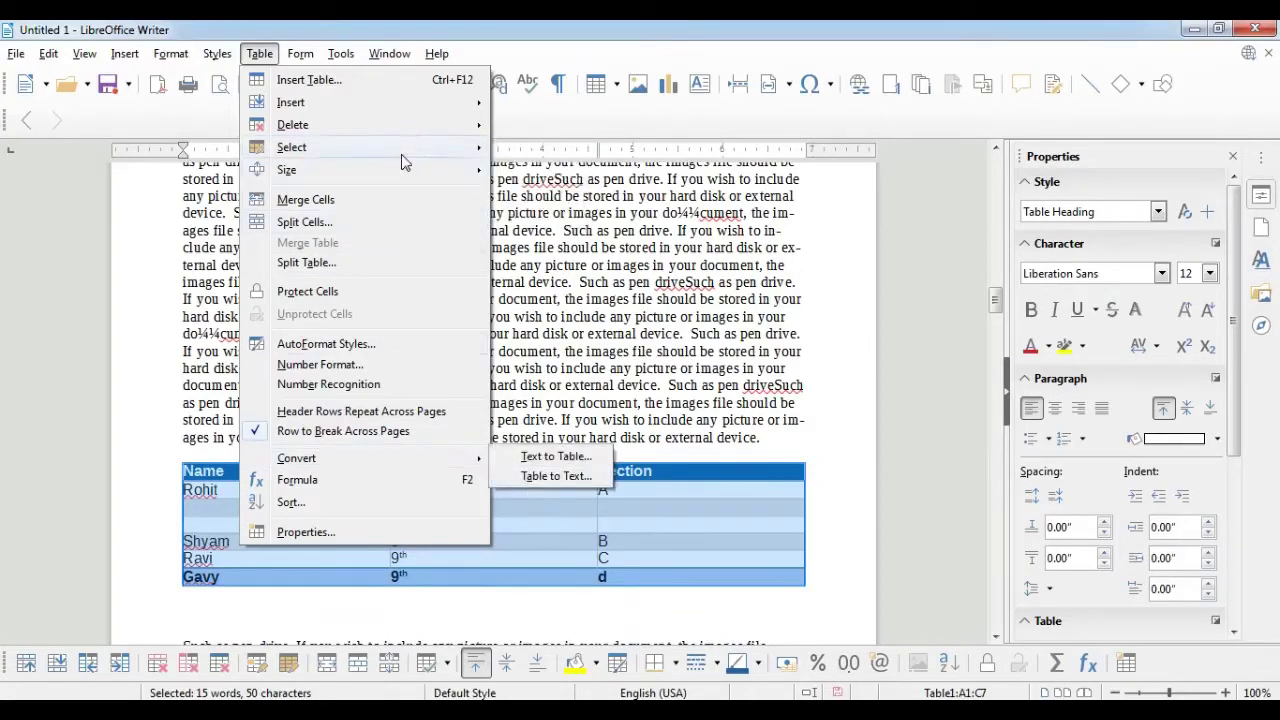
pyautogui.moveTo(402, 155)
pyautogui.moveTo(378, 177)
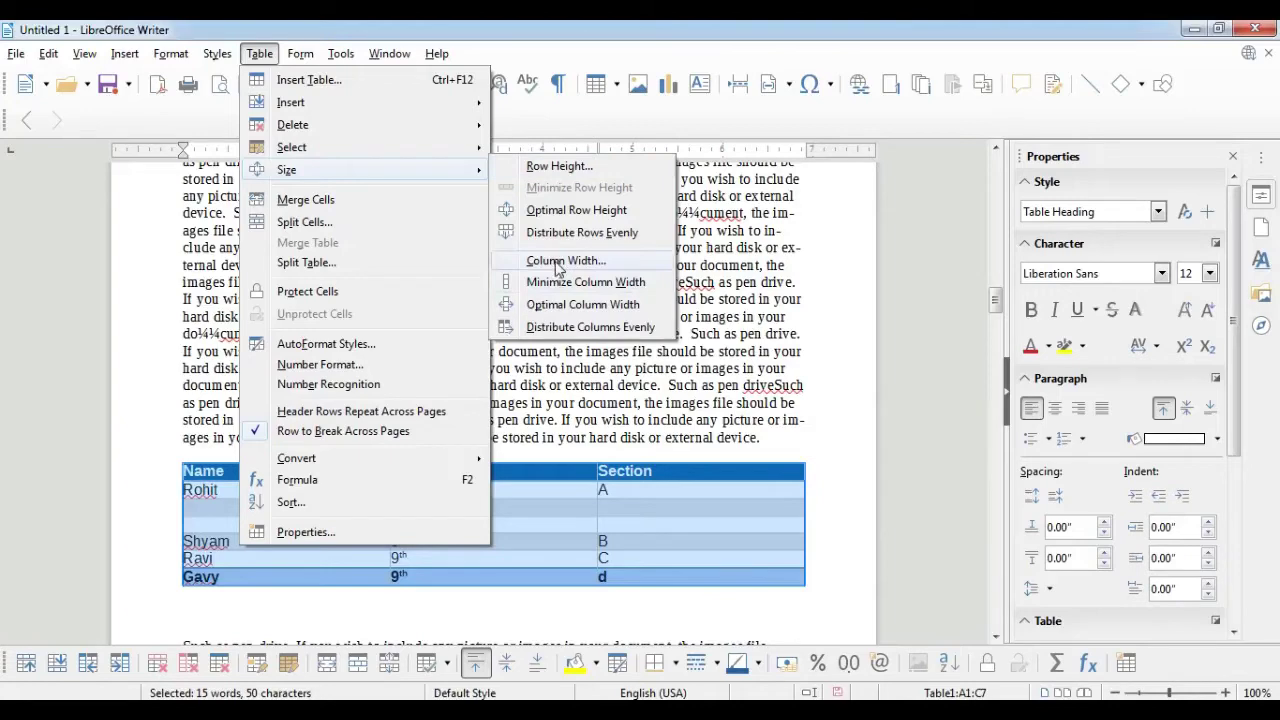
pyautogui.click(556, 166)
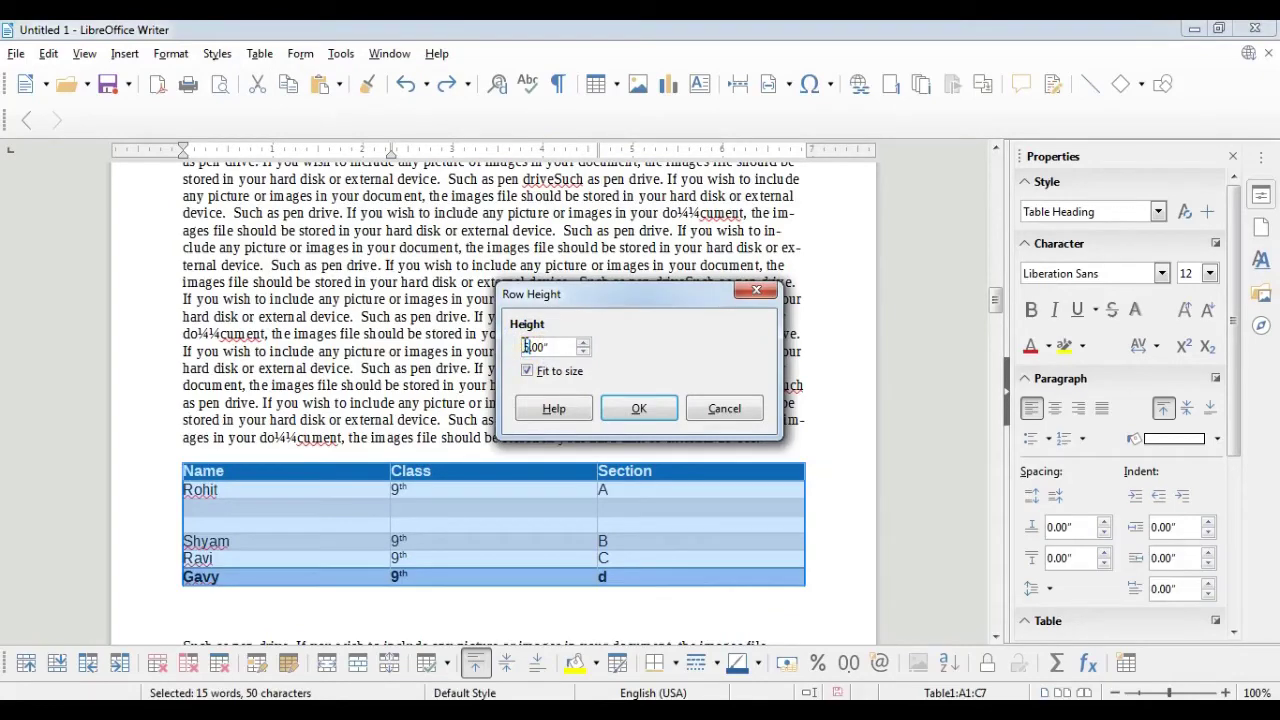
pyautogui.click(652, 408)
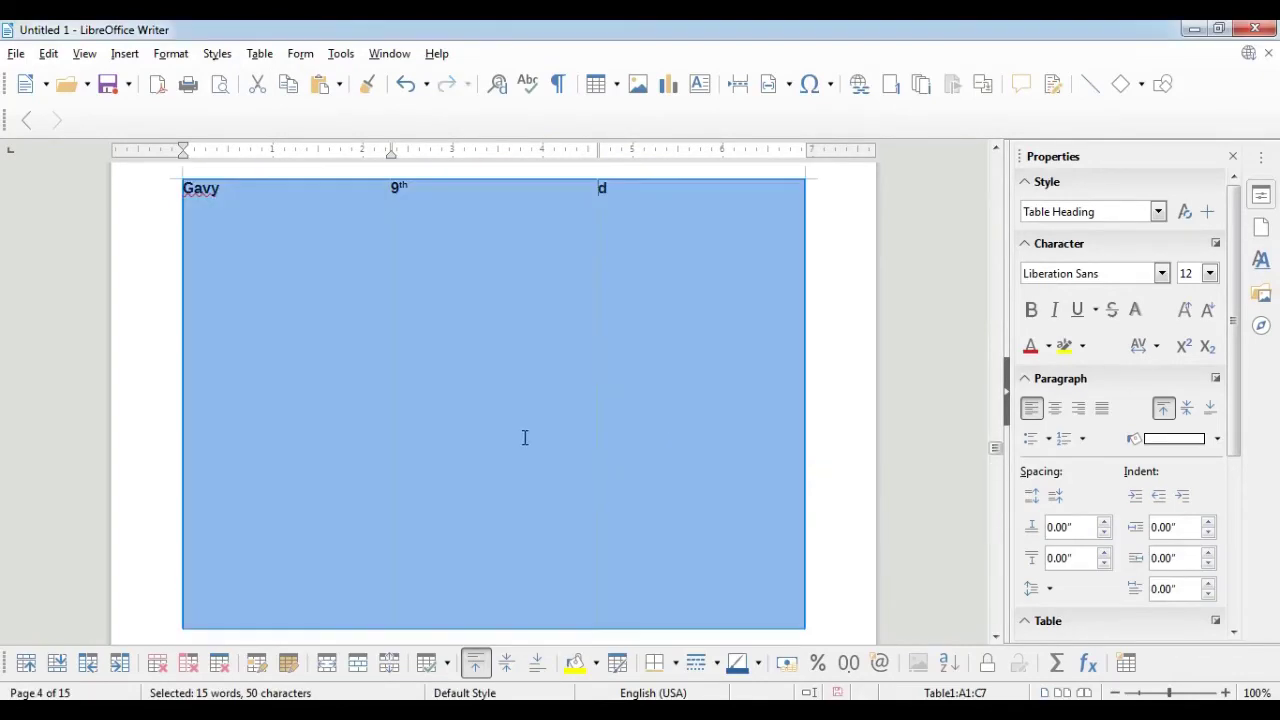
pyautogui.scroll(3, 413, 407)
pyautogui.scroll(-10, 413, 407)
pyautogui.scroll(15, 412, 410)
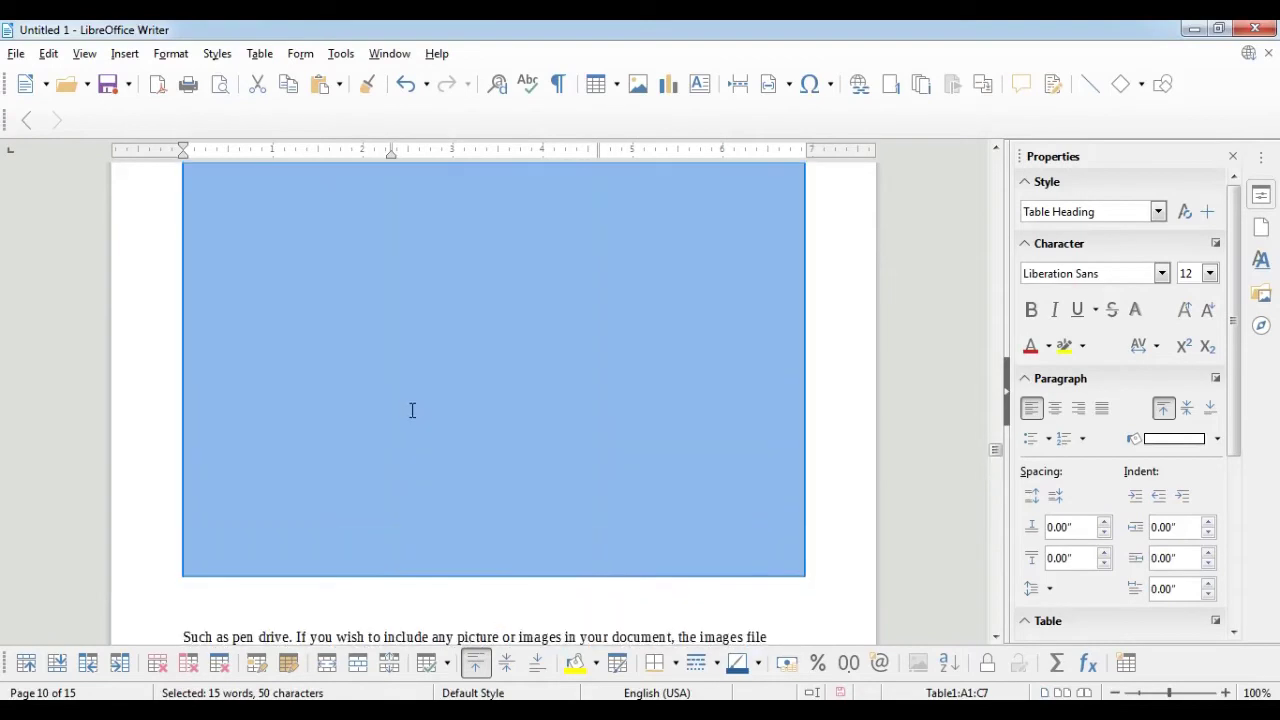
pyautogui.scroll(-15, 412, 412)
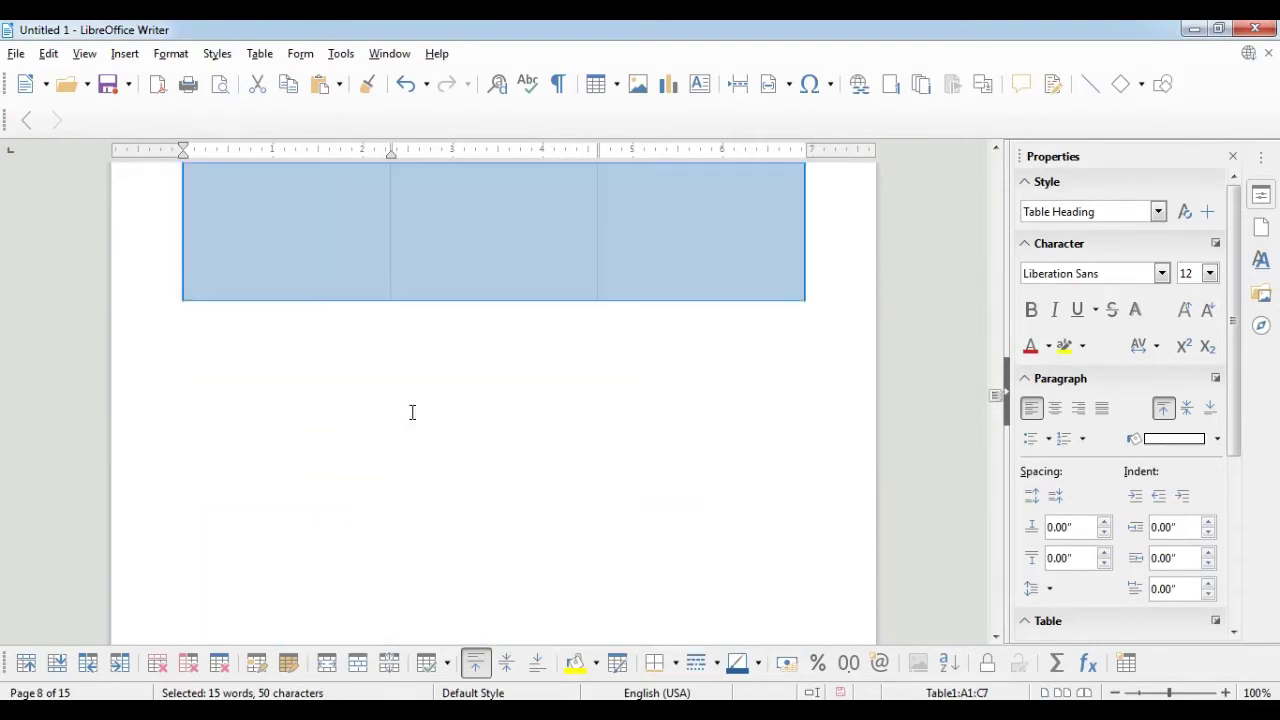
pyautogui.scroll(10, 412, 412)
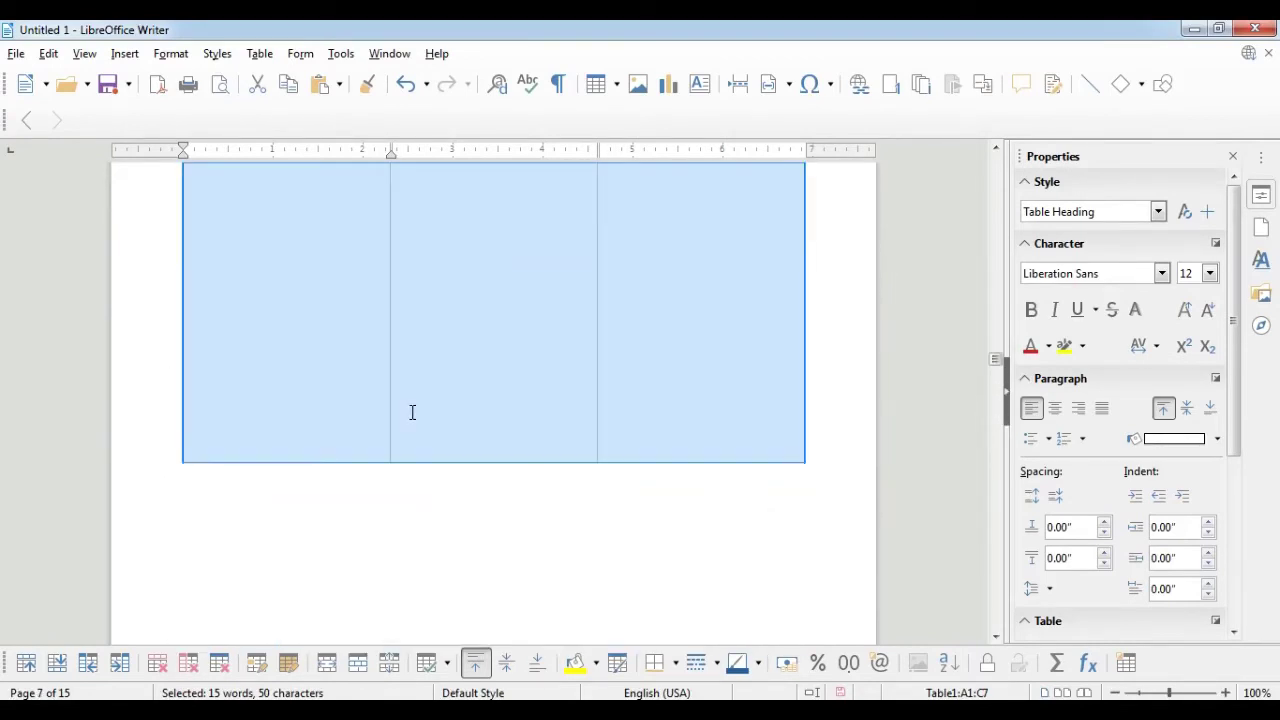
# - Set the height of all the selected table rows to 1 inch
pyautogui.click(257, 55)
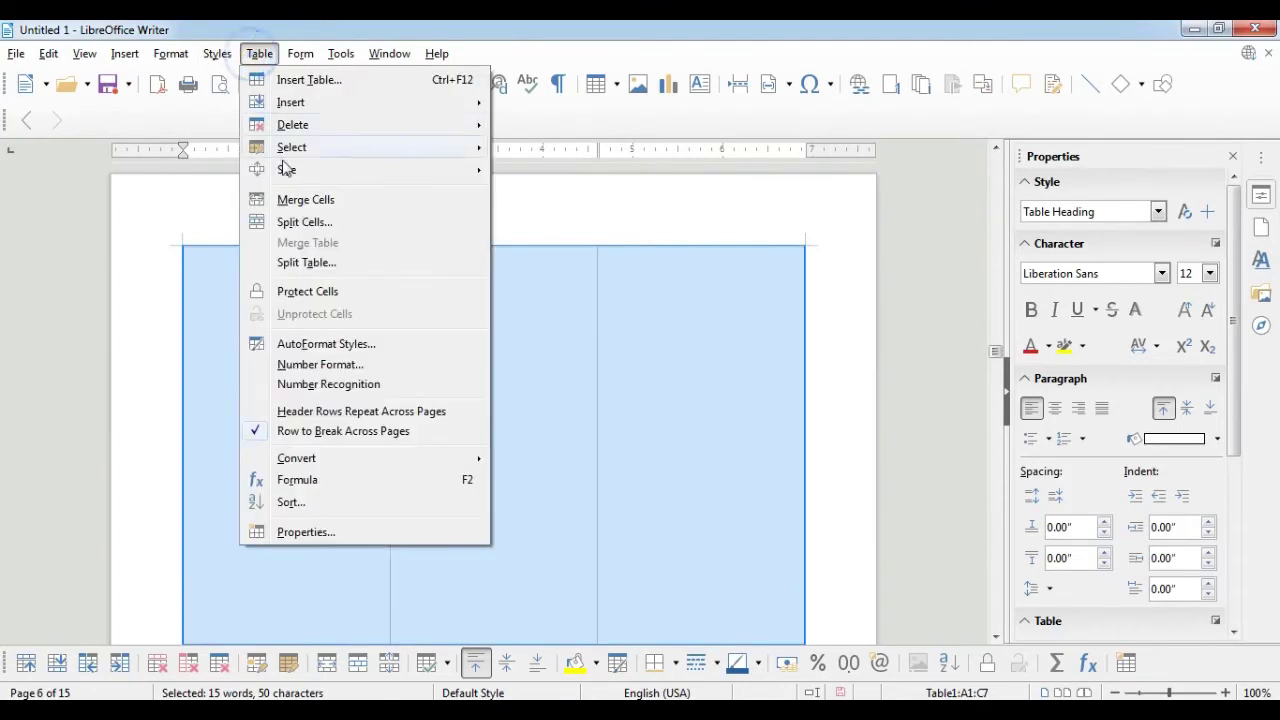
pyautogui.moveTo(305, 178)
pyautogui.click(530, 166)
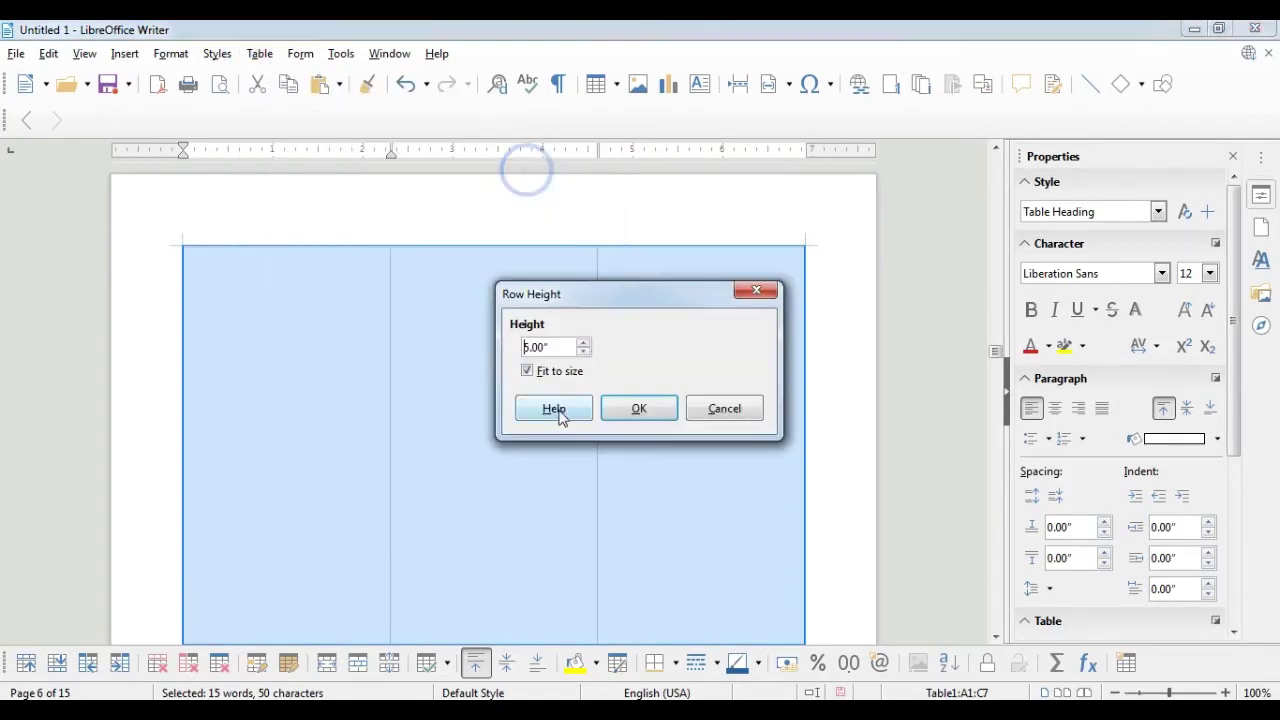
pyautogui.moveTo(528, 346); pyautogui.dragTo(520, 352)
pyautogui.click(639, 409)
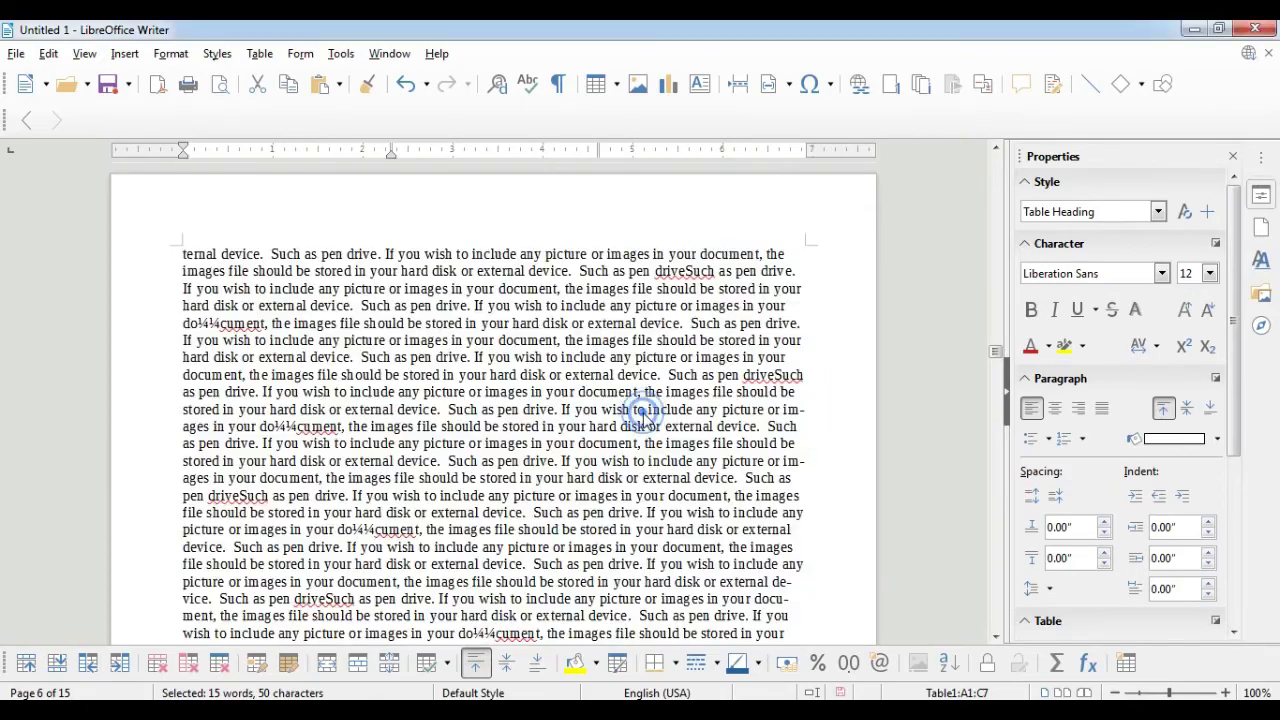
pyautogui.scroll(20, 524, 423)
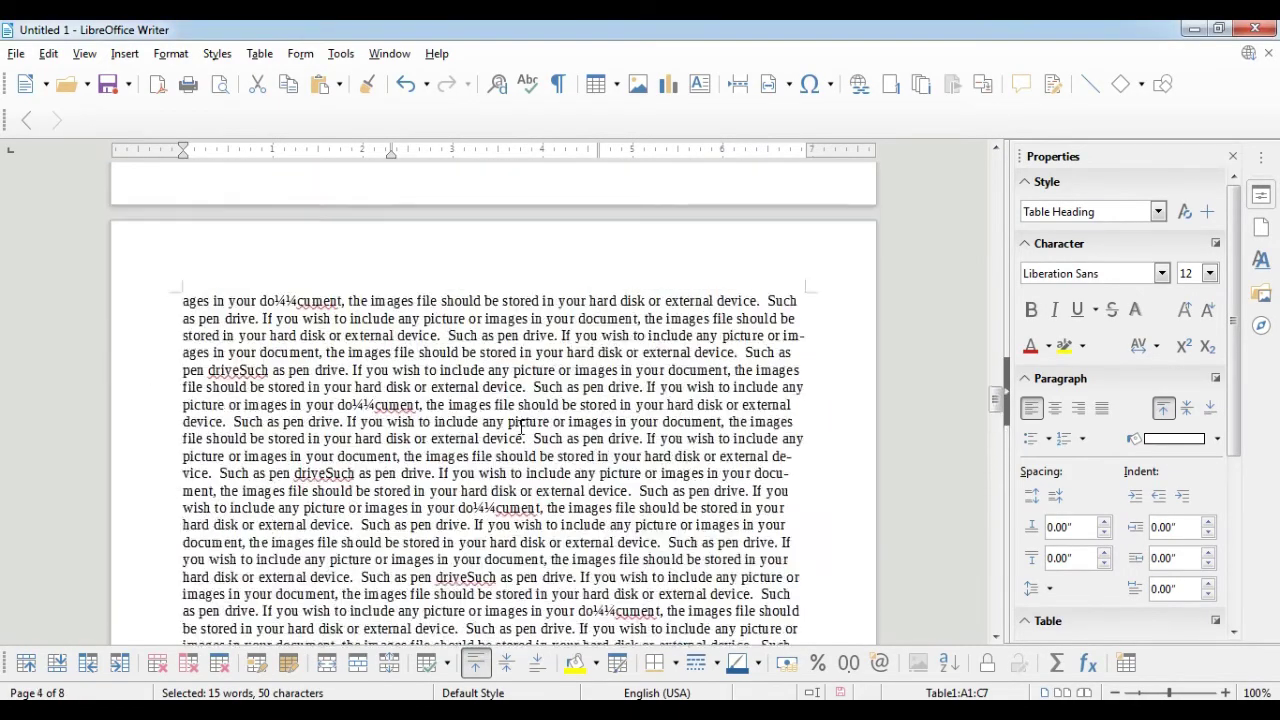
pyautogui.scroll(-15, 521, 429)
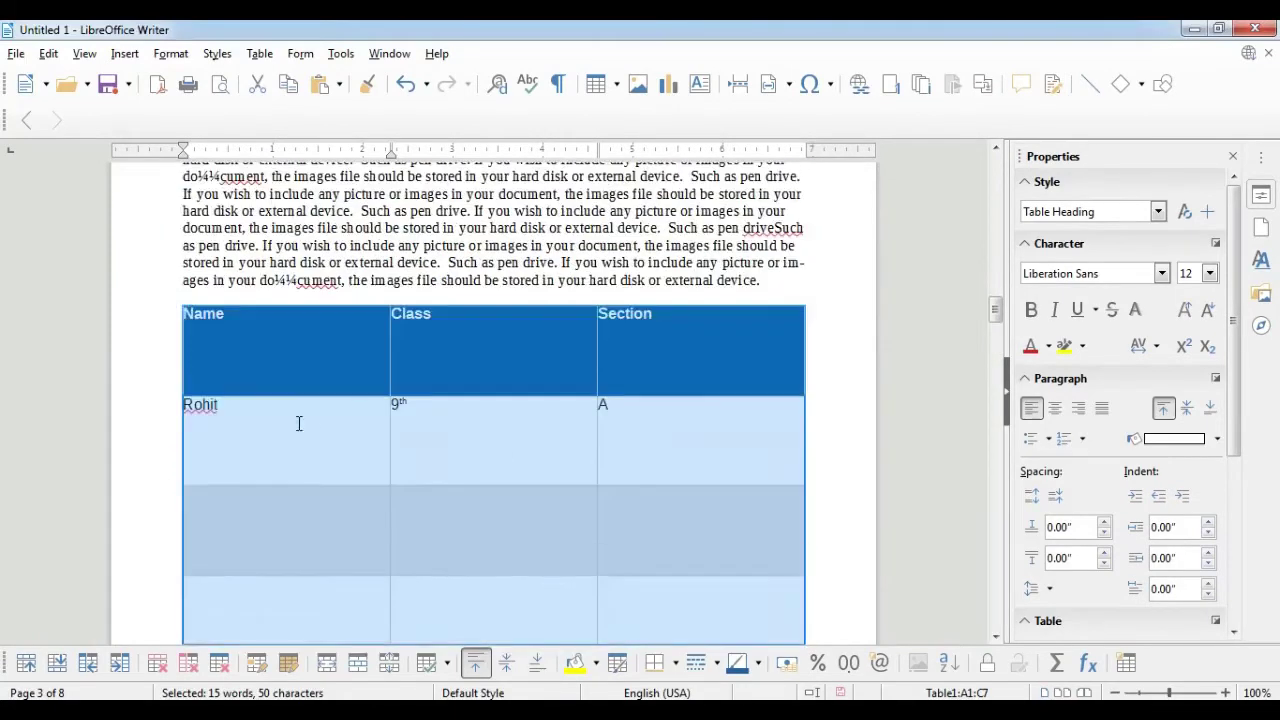
# - Merge the Name and Class cells of the table's empty third row into one cell
pyautogui.click(298, 423)
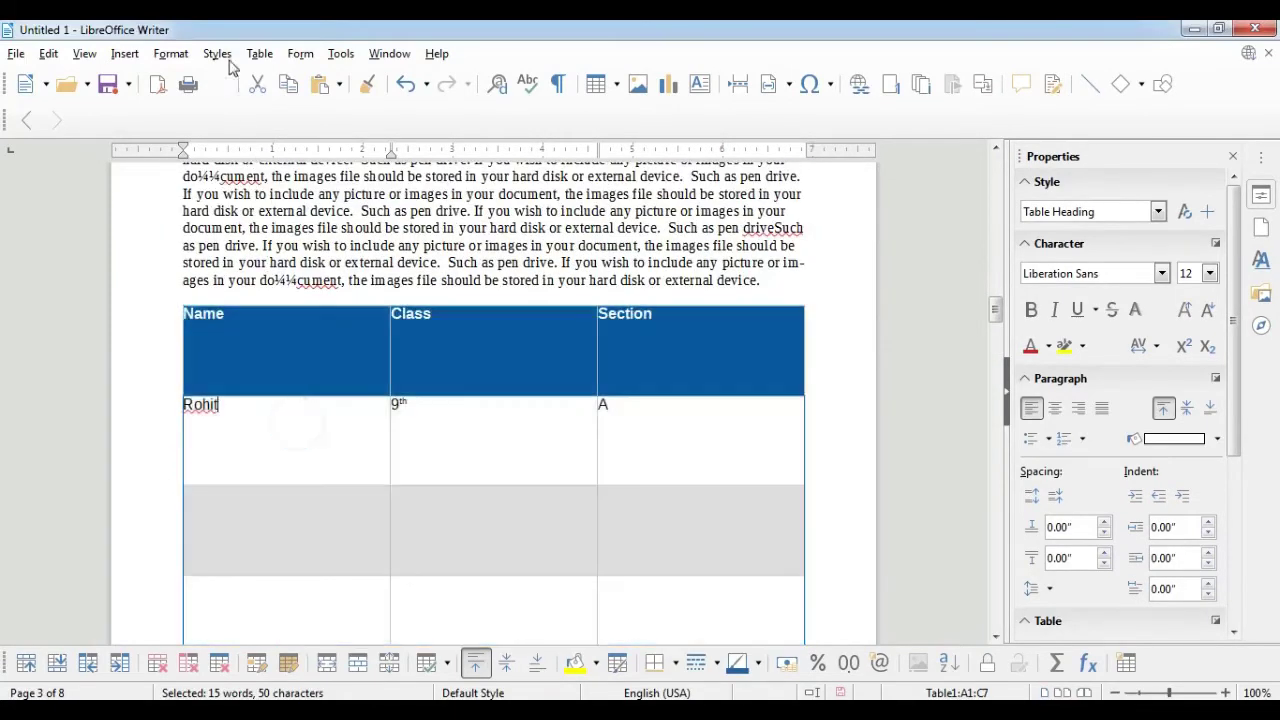
pyautogui.click(259, 53)
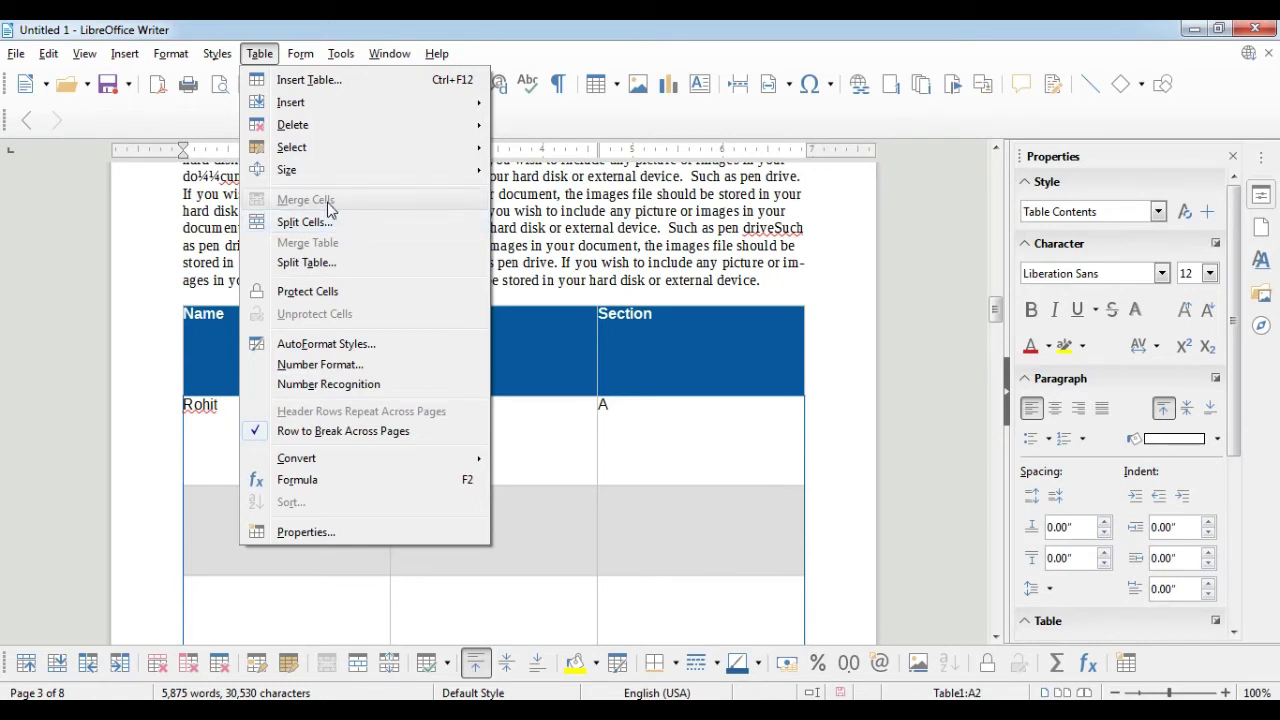
pyautogui.click(518, 445)
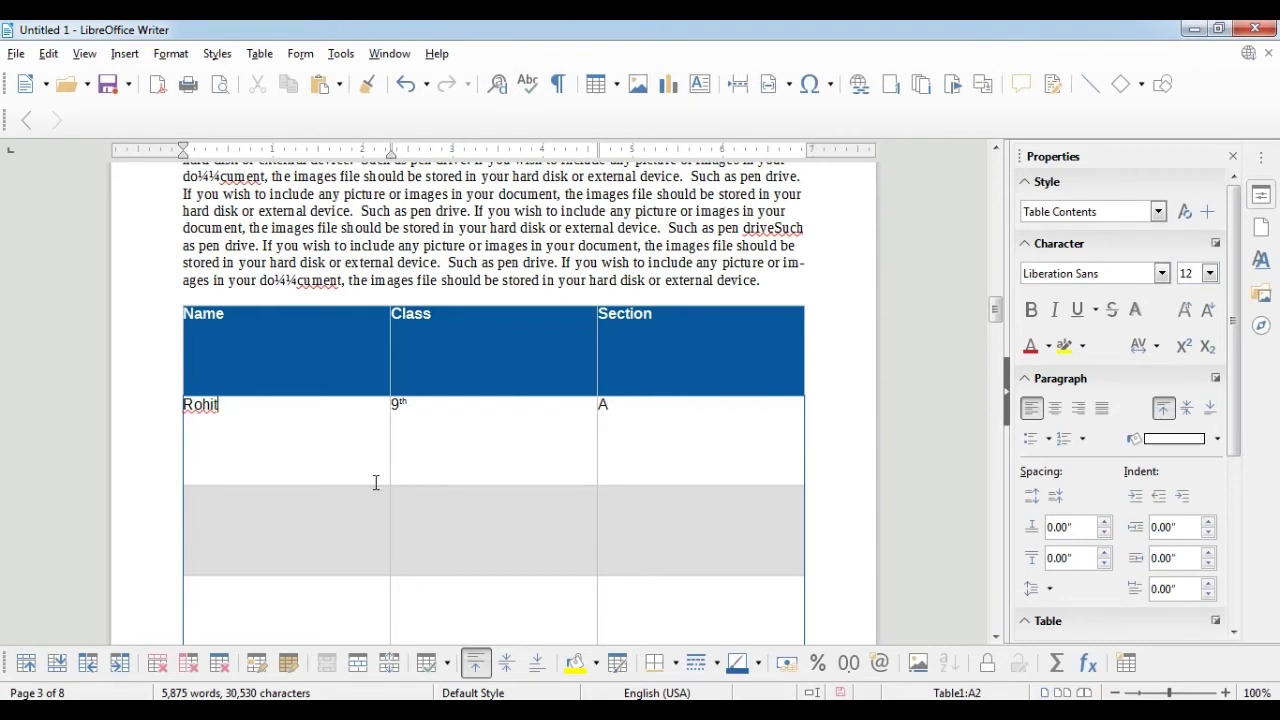
pyautogui.click(362, 523)
pyautogui.moveTo(388, 526); pyautogui.dragTo(443, 526)
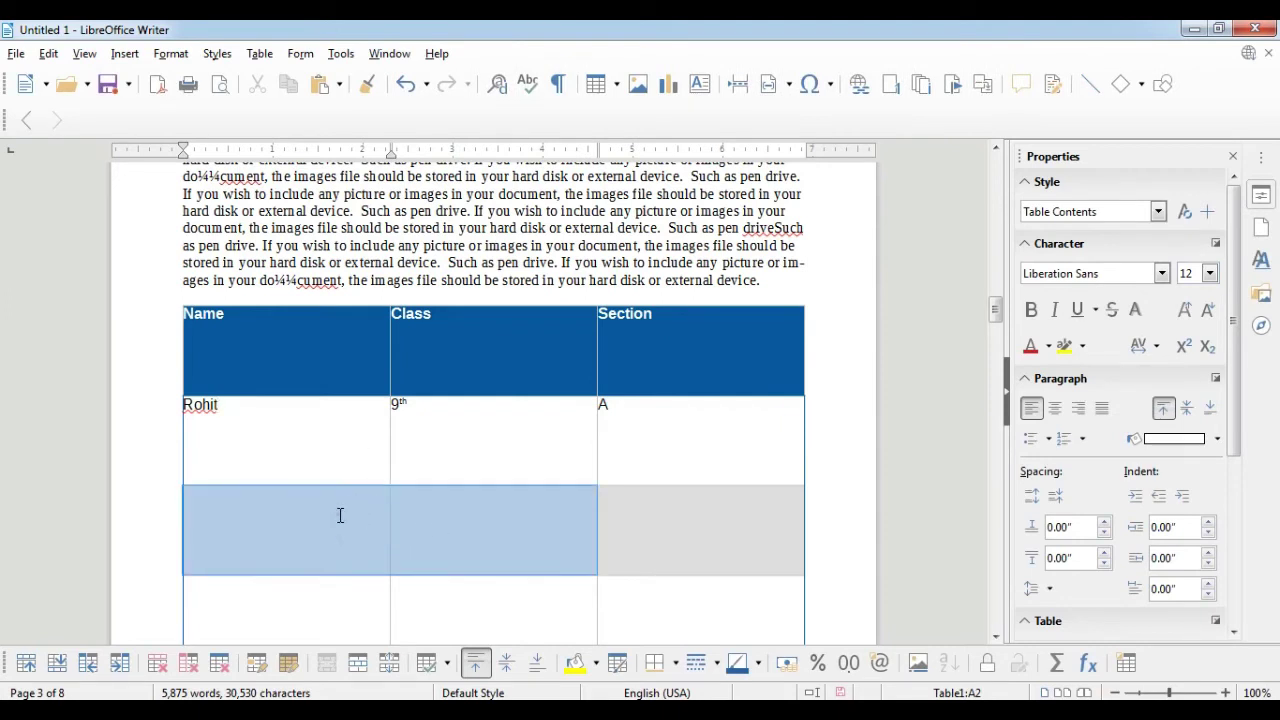
pyautogui.moveTo(342, 512); pyautogui.dragTo(433, 519)
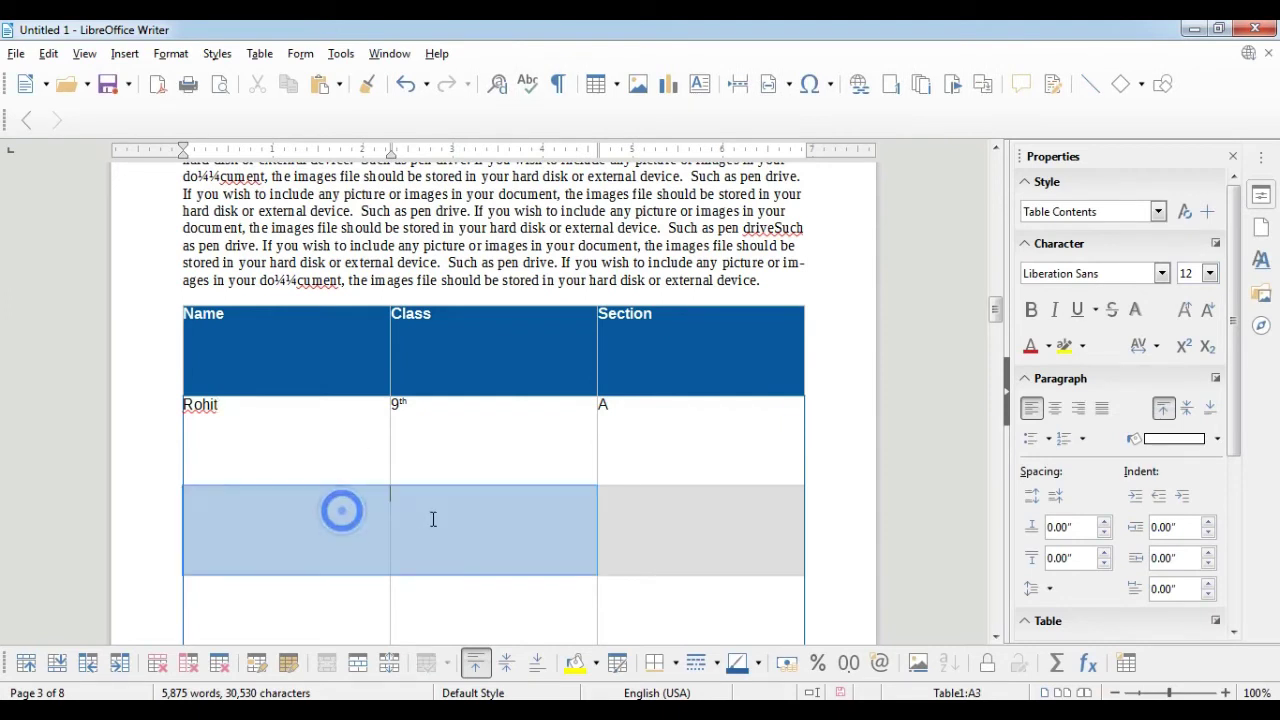
pyautogui.click(258, 57)
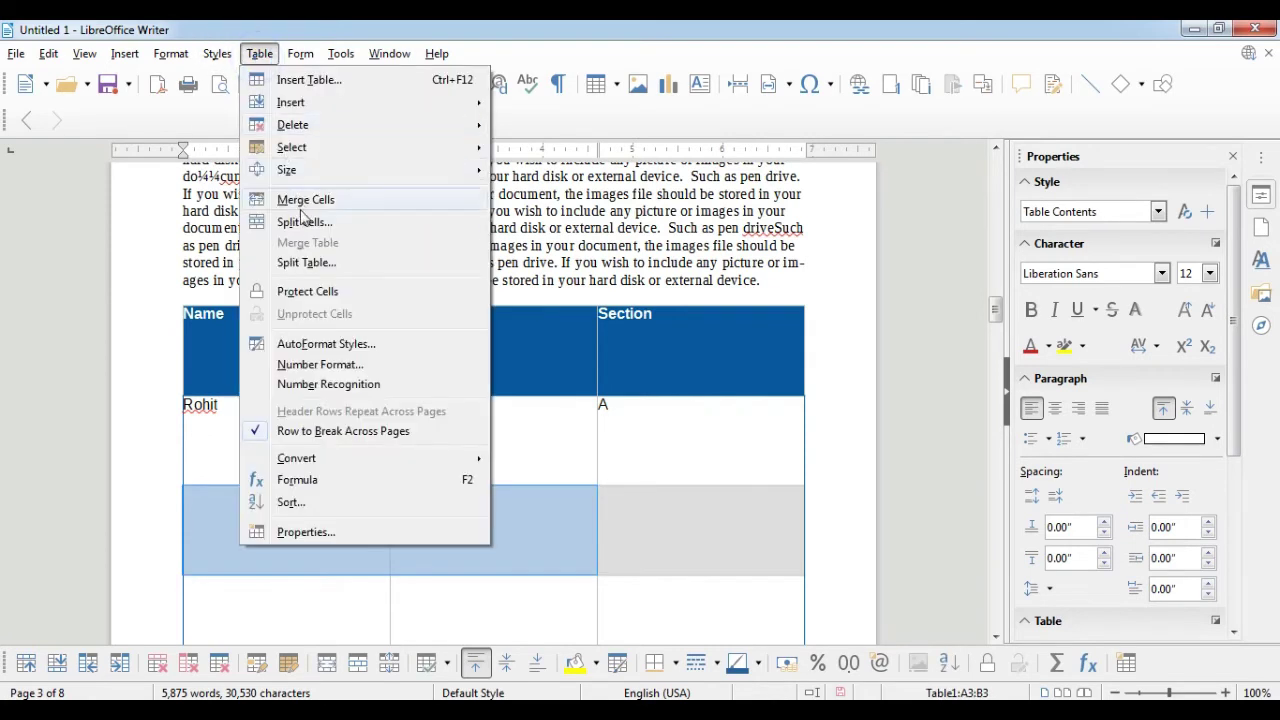
pyautogui.click(335, 205)
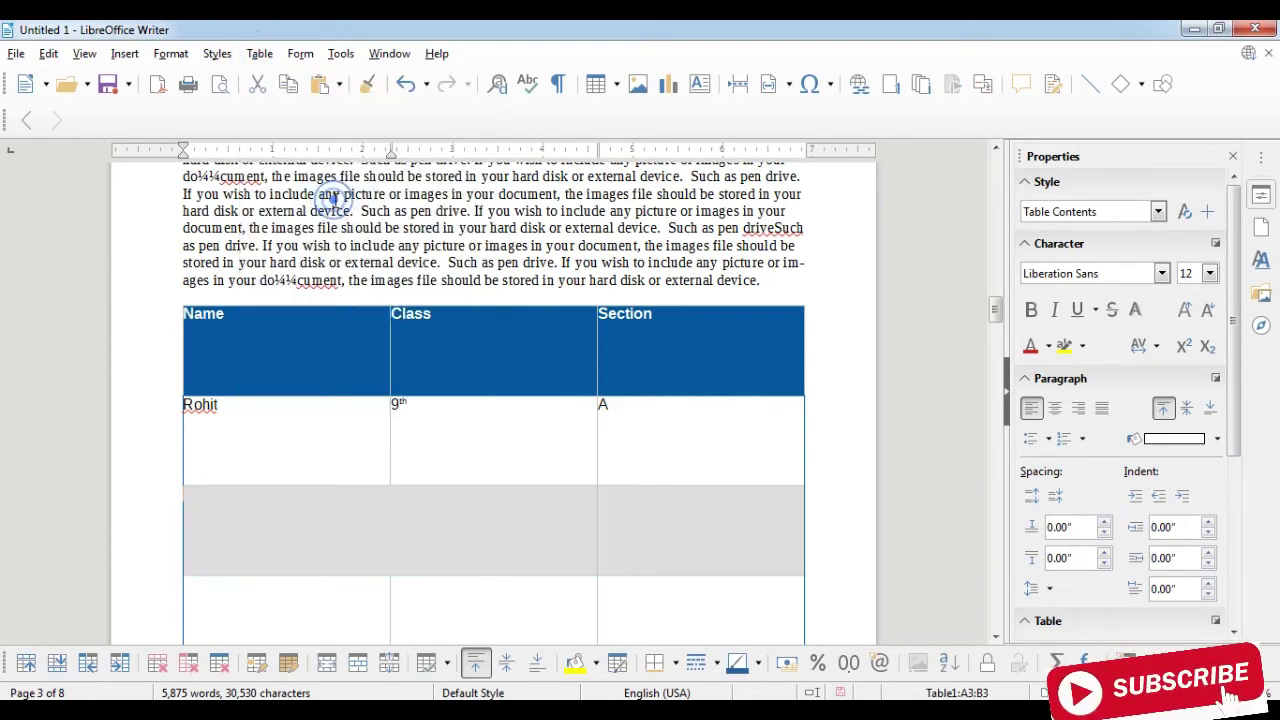
# - Split the empty Name-column cell in the table's last row horizontally into 2 cells
pyautogui.click(381, 505)
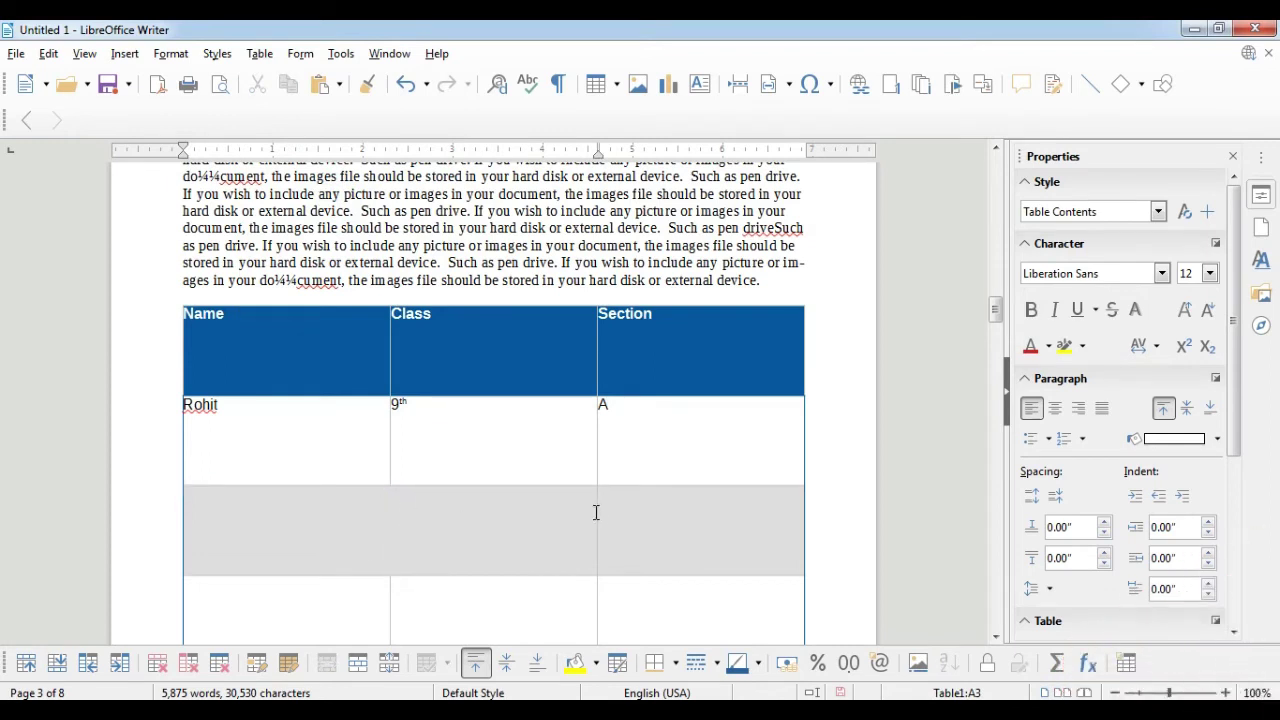
pyautogui.scroll(-2, 483, 488)
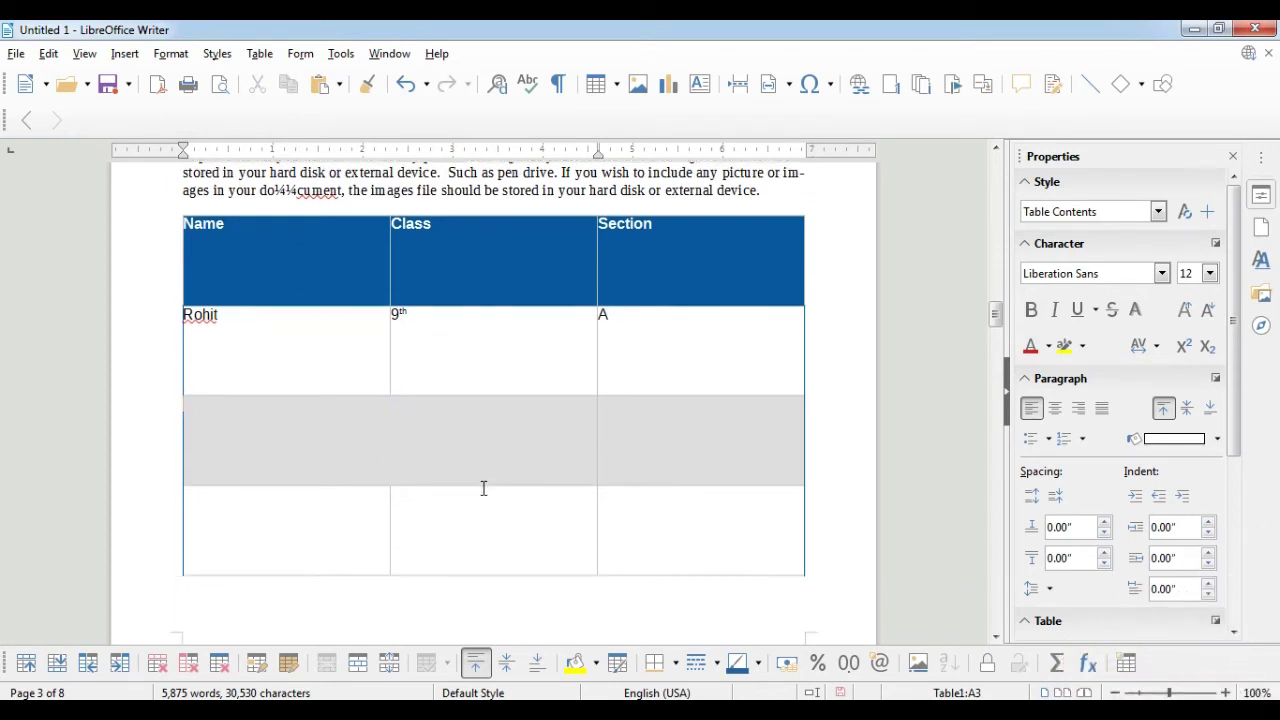
pyautogui.click(314, 532)
pyautogui.click(293, 539)
pyautogui.write('cv')
pyautogui.press('BackSpace')
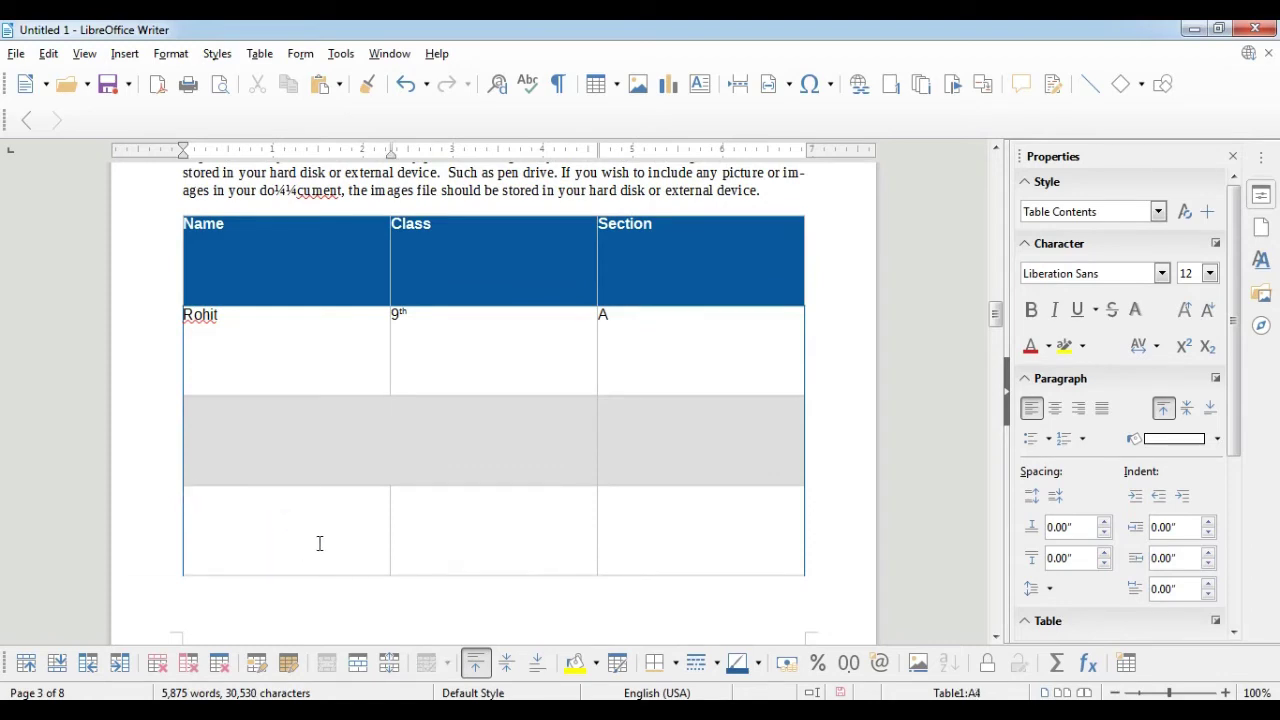
pyautogui.click(259, 53)
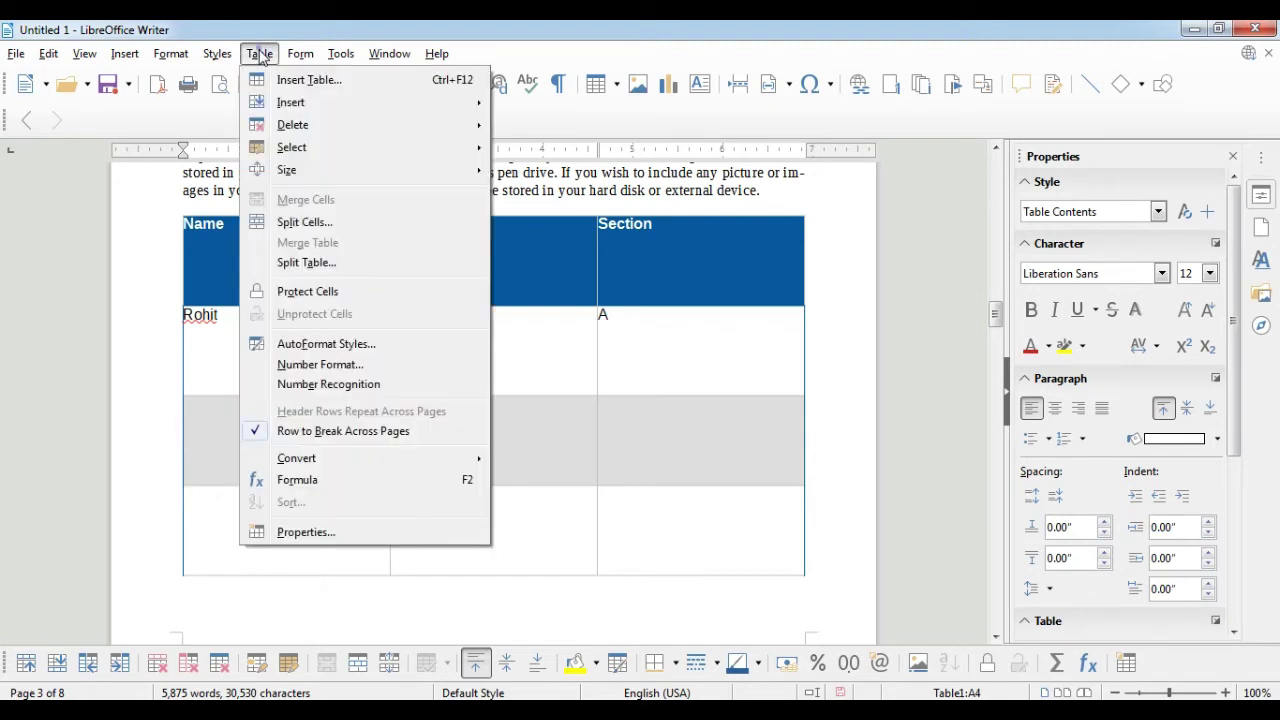
pyautogui.click(313, 222)
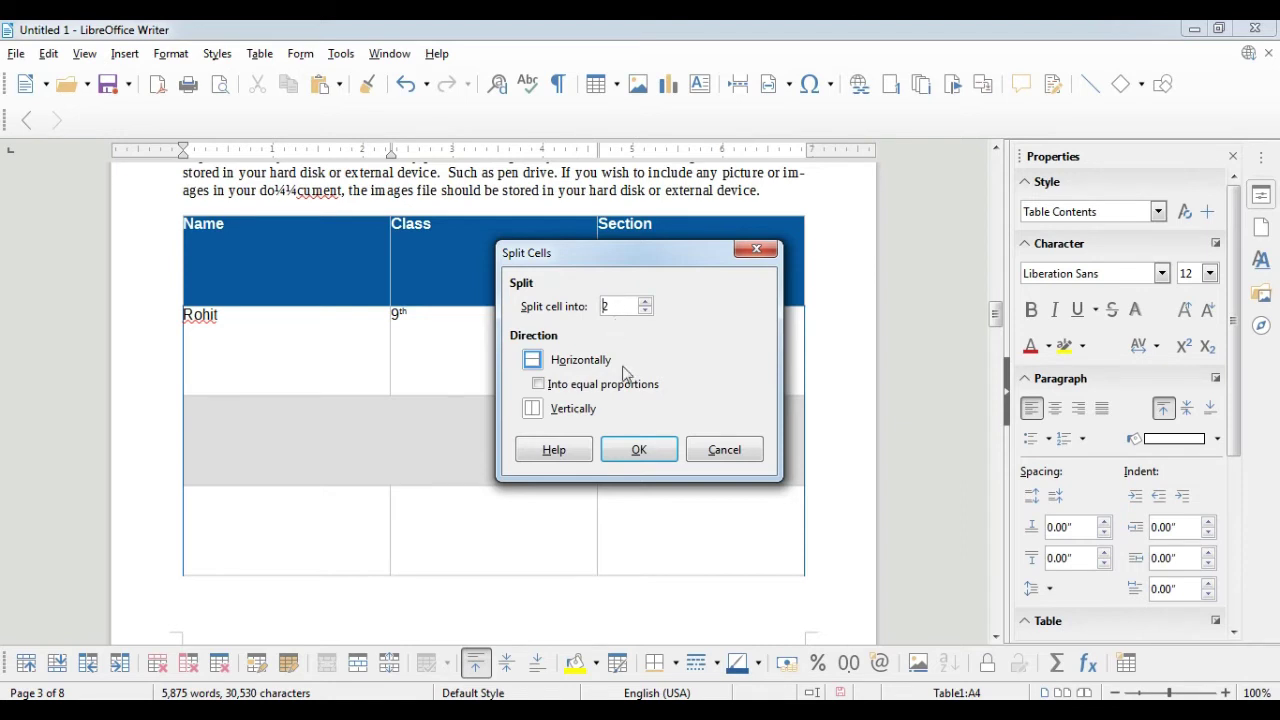
pyautogui.click(634, 450)
# - Split the upper of the two new cells in the Name column vertically into 2 cells
pyautogui.click(291, 517)
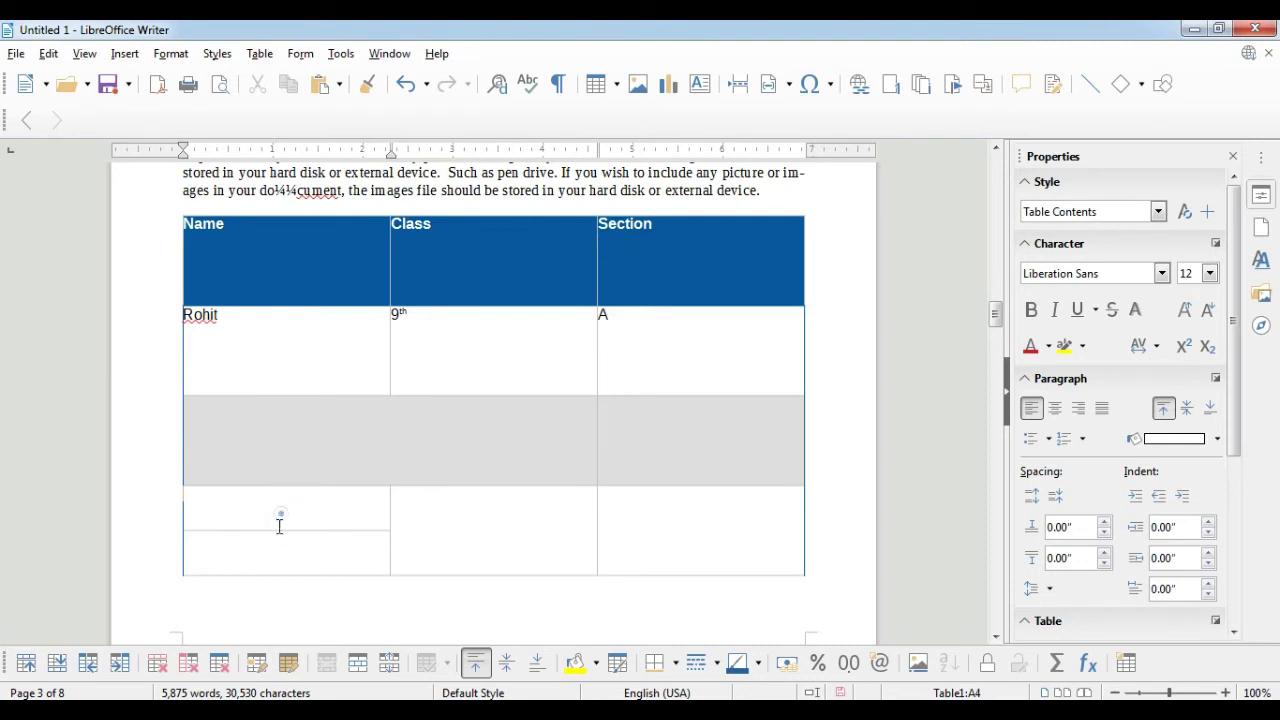
pyautogui.click(281, 516)
pyautogui.click(258, 54)
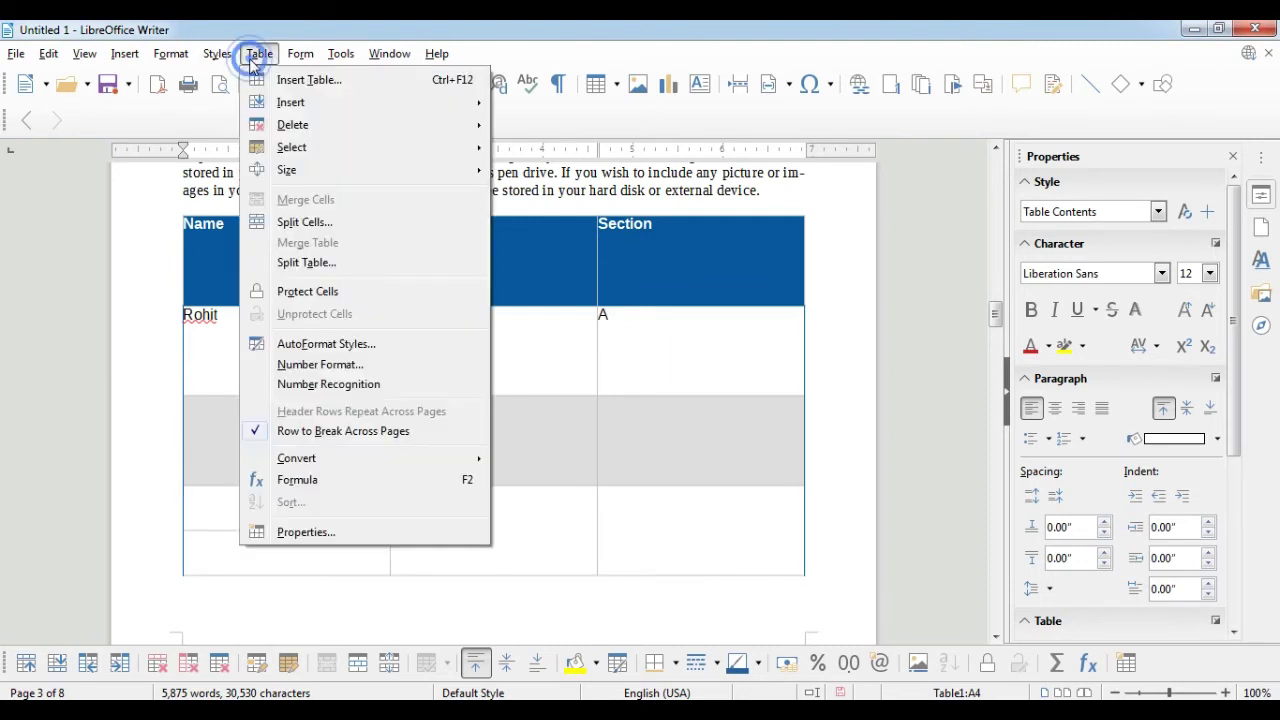
pyautogui.click(288, 263)
pyautogui.click(713, 428)
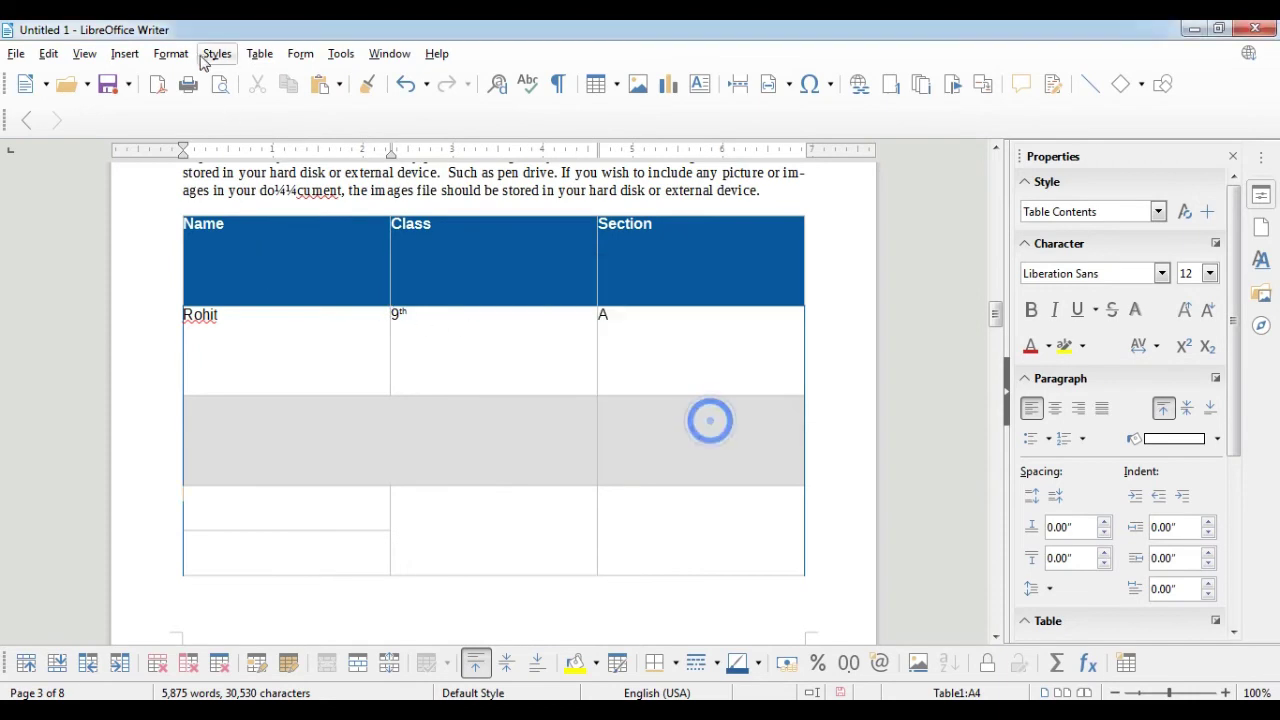
pyautogui.click(258, 54)
pyautogui.click(295, 224)
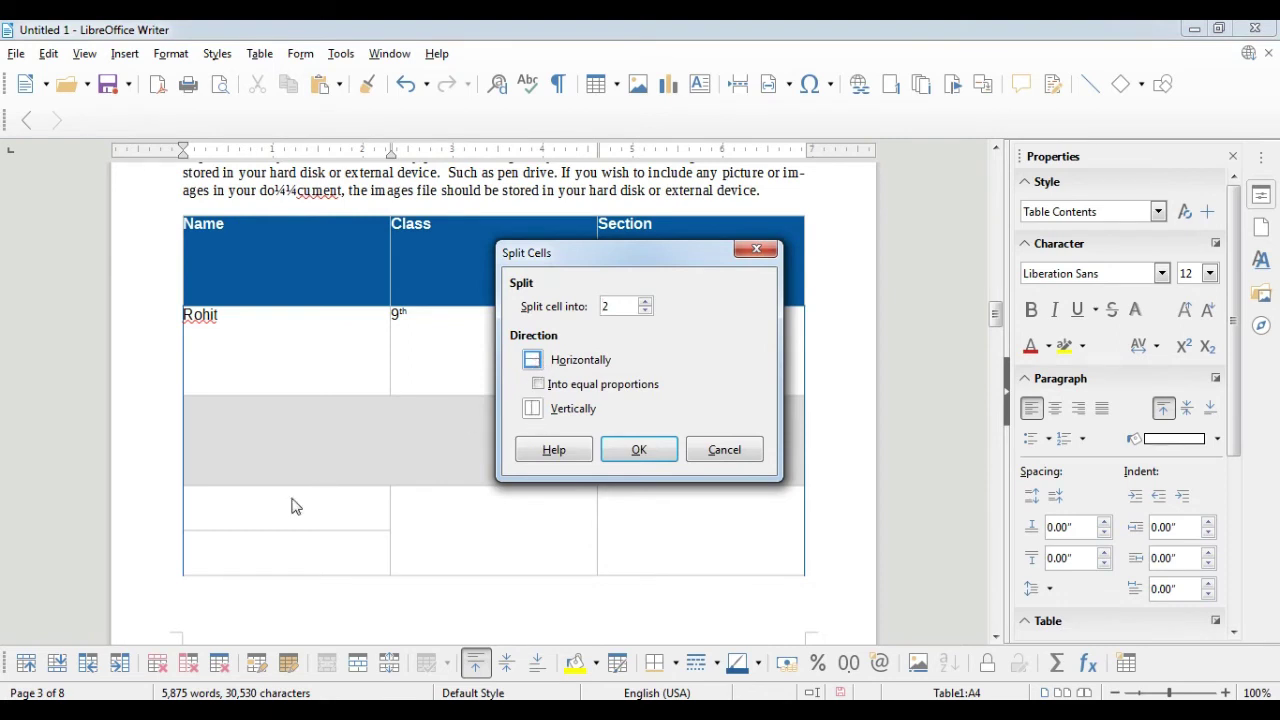
pyautogui.click(533, 410)
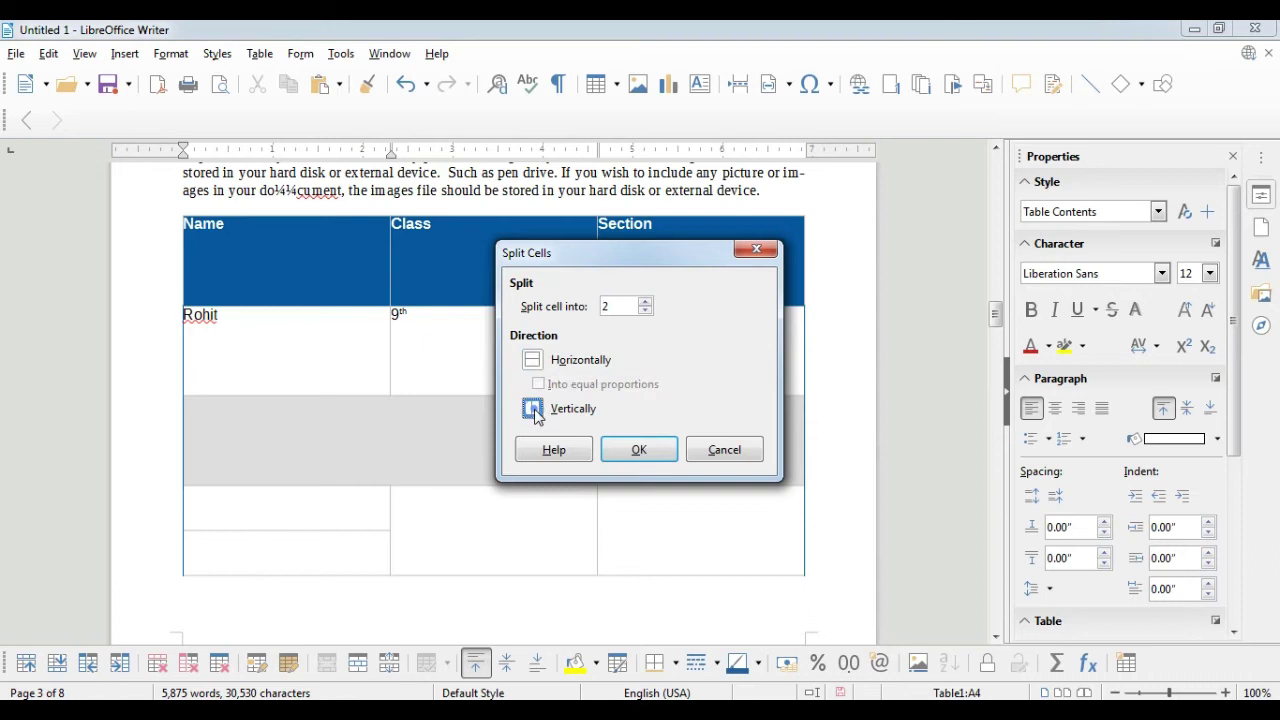
pyautogui.click(638, 449)
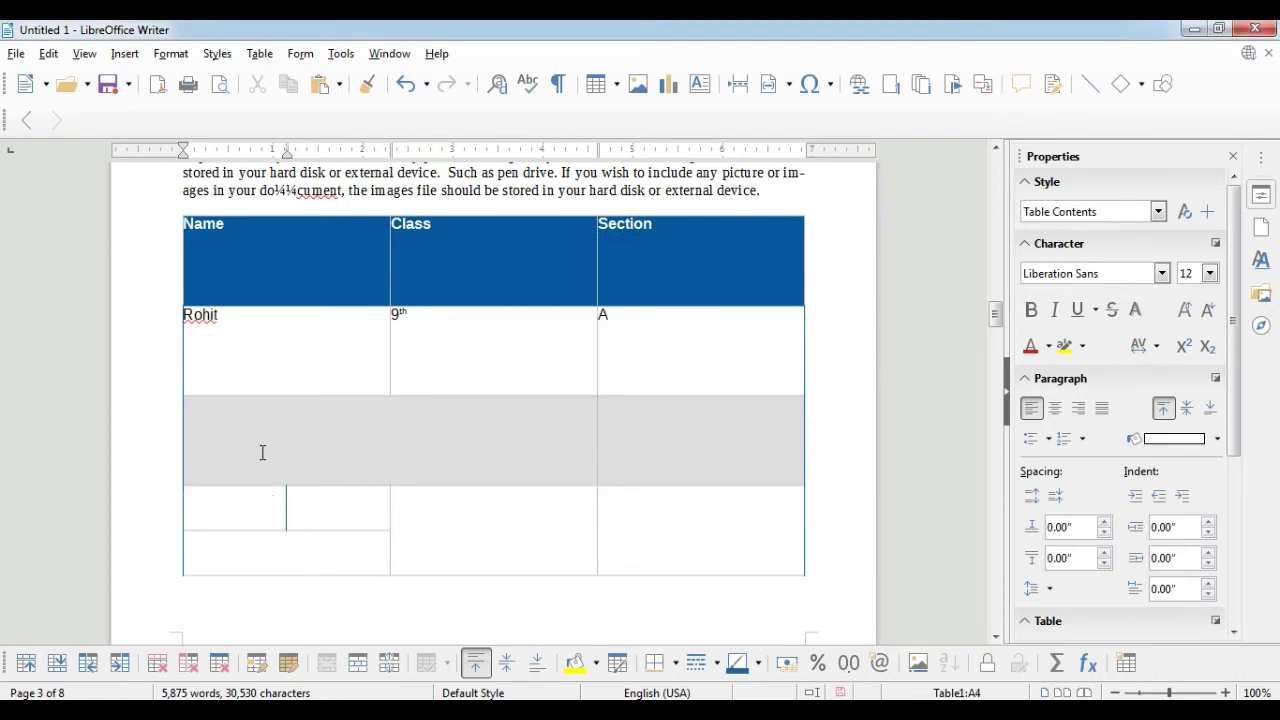
# - Split the table at the merged third row using the Copy heading mode and review both resulting tables
pyautogui.click(259, 53)
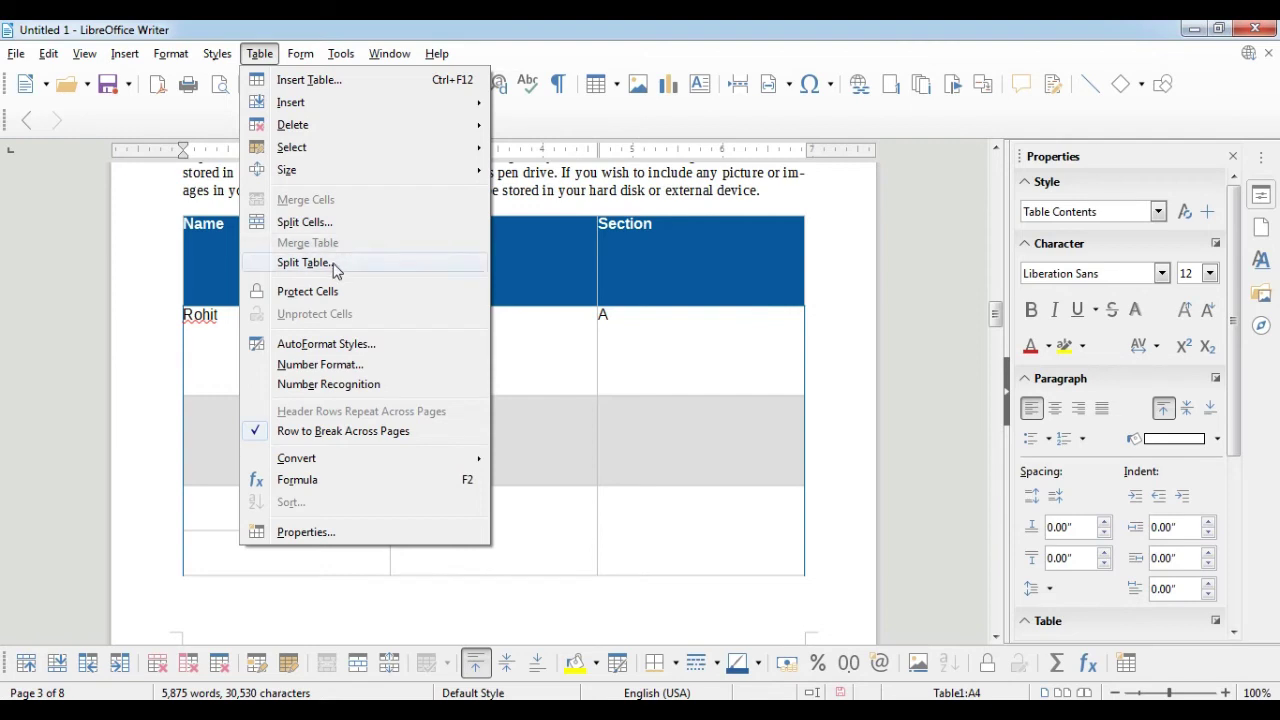
pyautogui.click(523, 332)
pyautogui.click(663, 355)
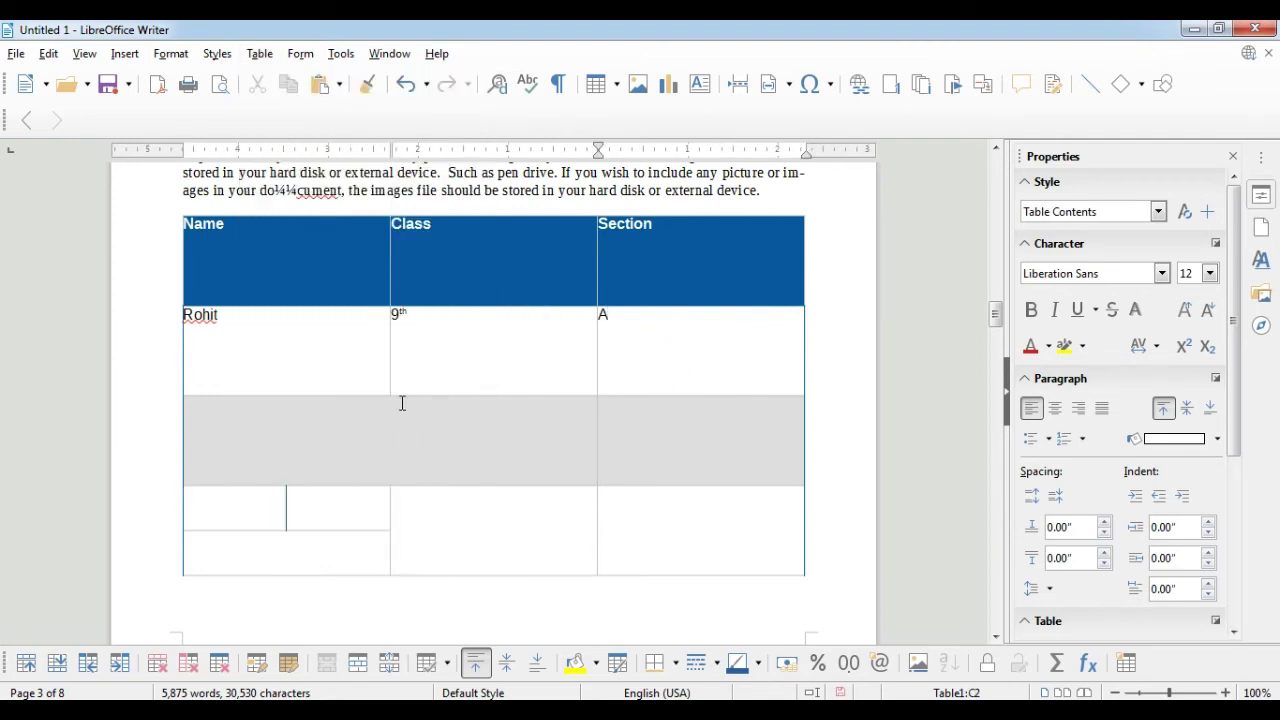
pyautogui.scroll(1, 402, 404)
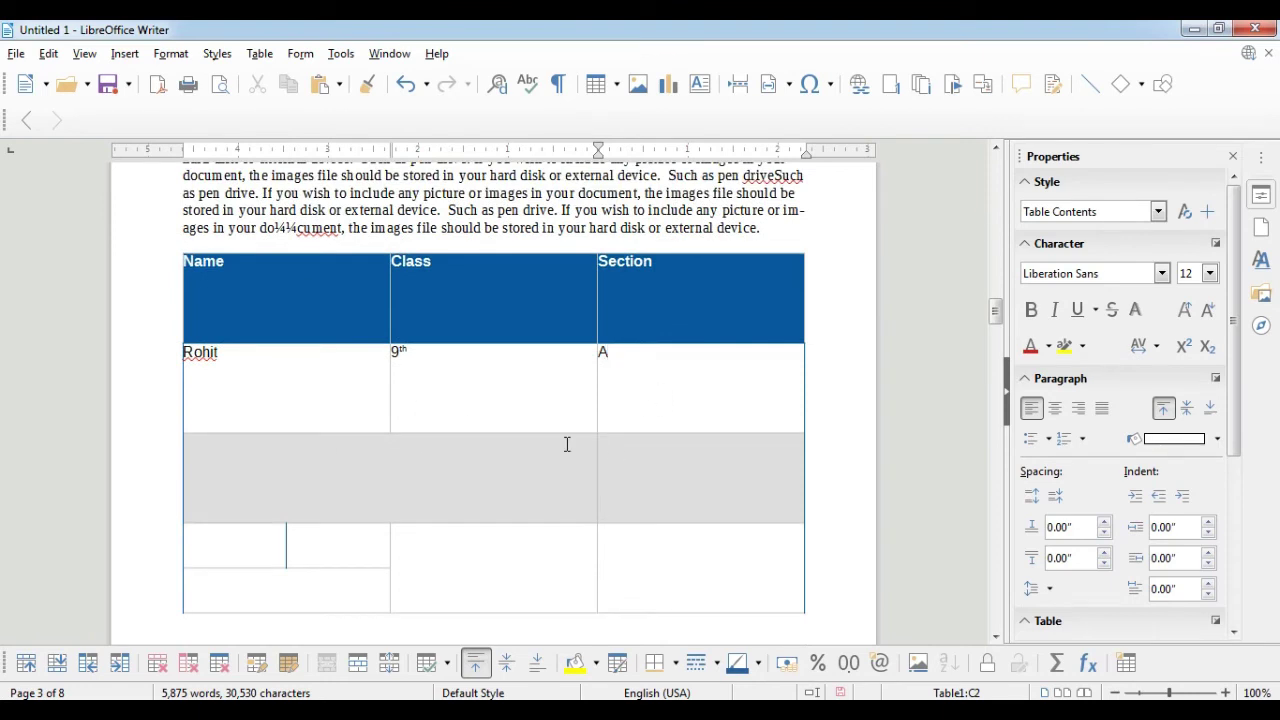
pyautogui.click(248, 456)
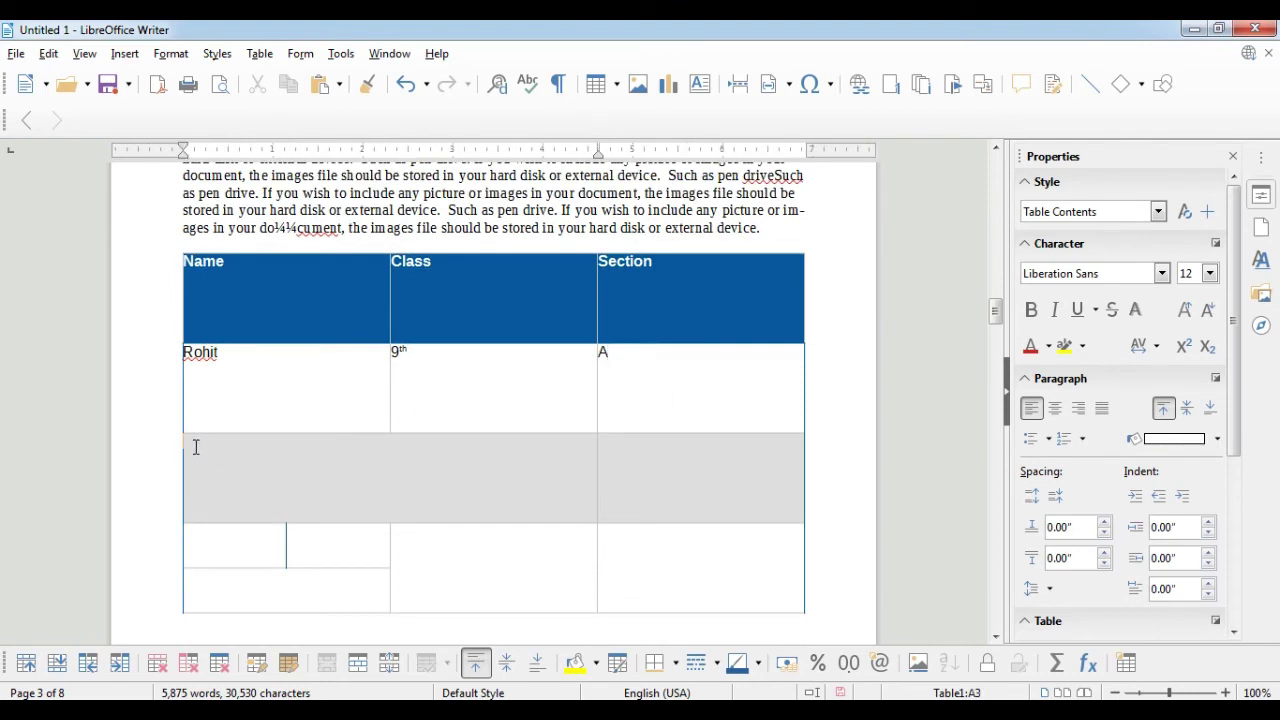
pyautogui.click(259, 55)
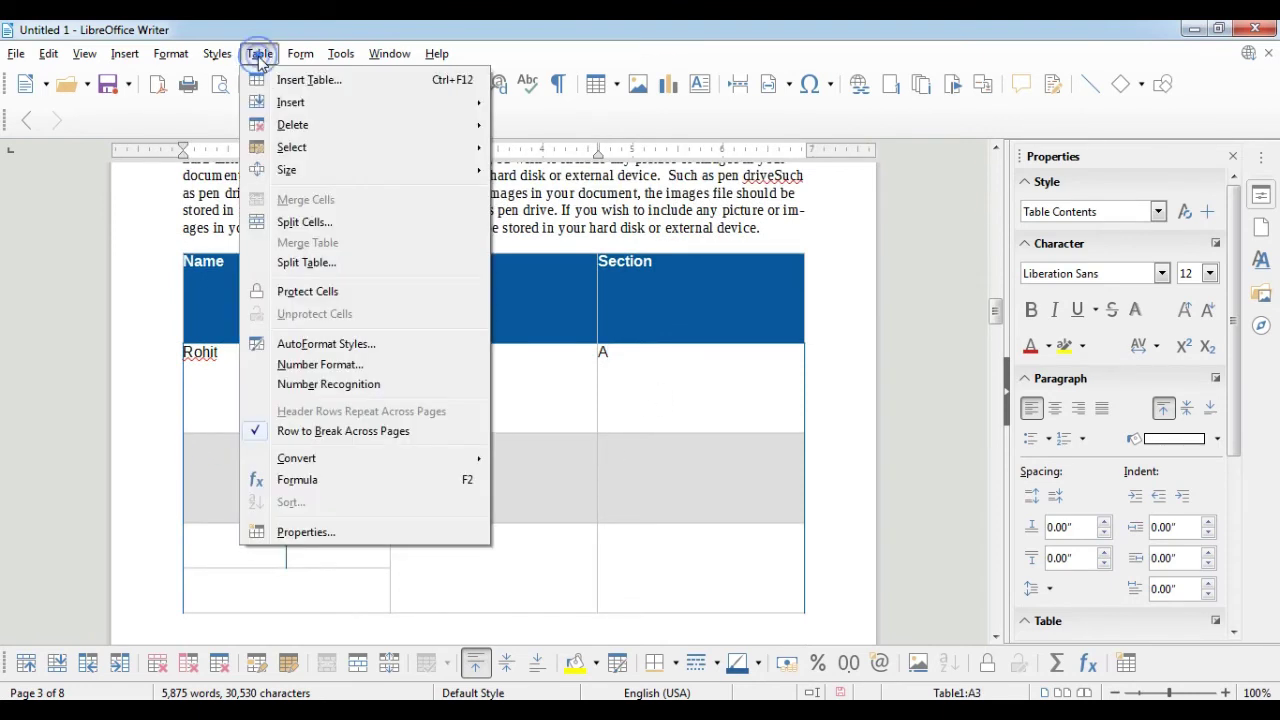
pyautogui.click(312, 263)
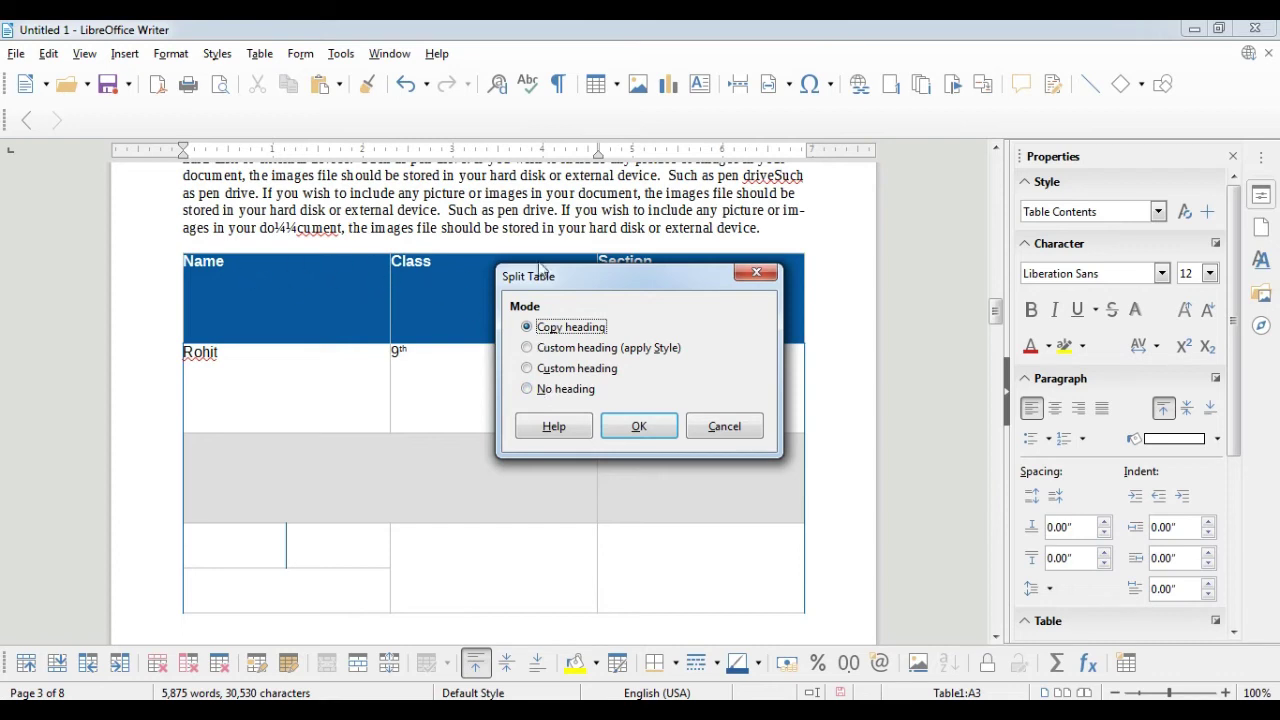
pyautogui.click(630, 426)
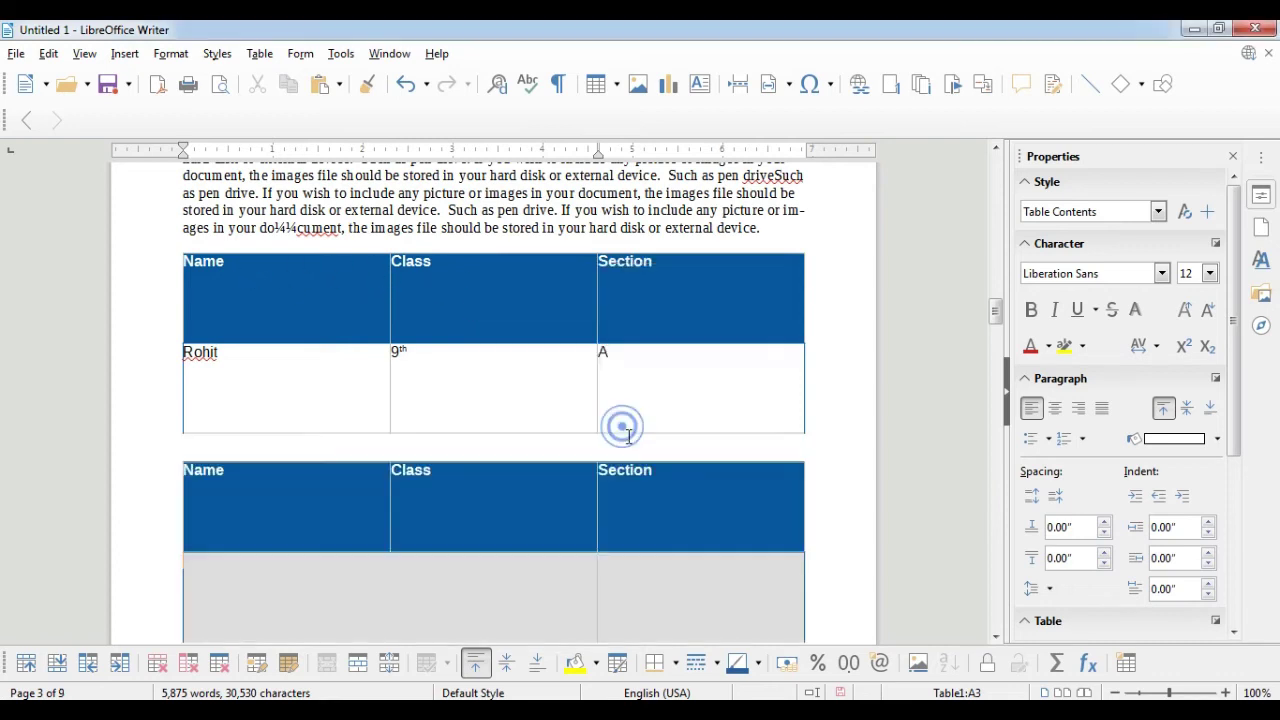
pyautogui.scroll(-3, 360, 412)
pyautogui.scroll(3, 348, 440)
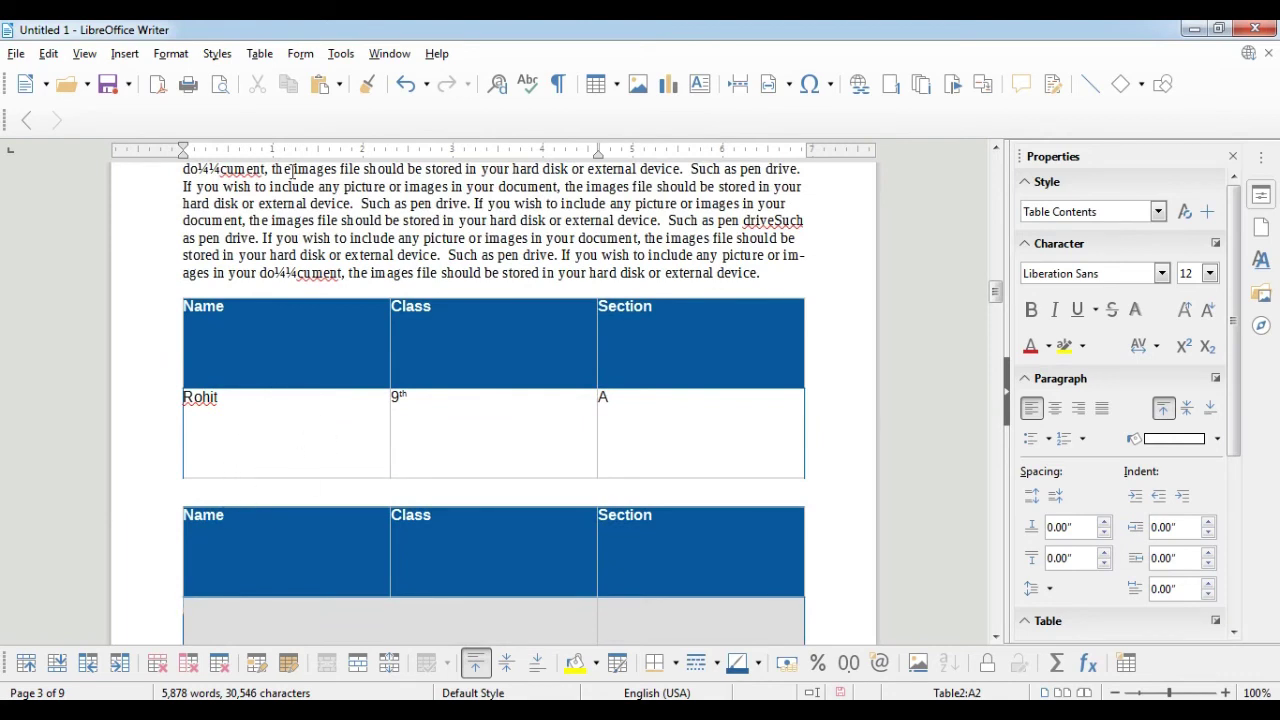
# - Preview the Box List Blue, Green, Red and Yellow AutoFormat styles for the second table without applying any
pyautogui.click(259, 53)
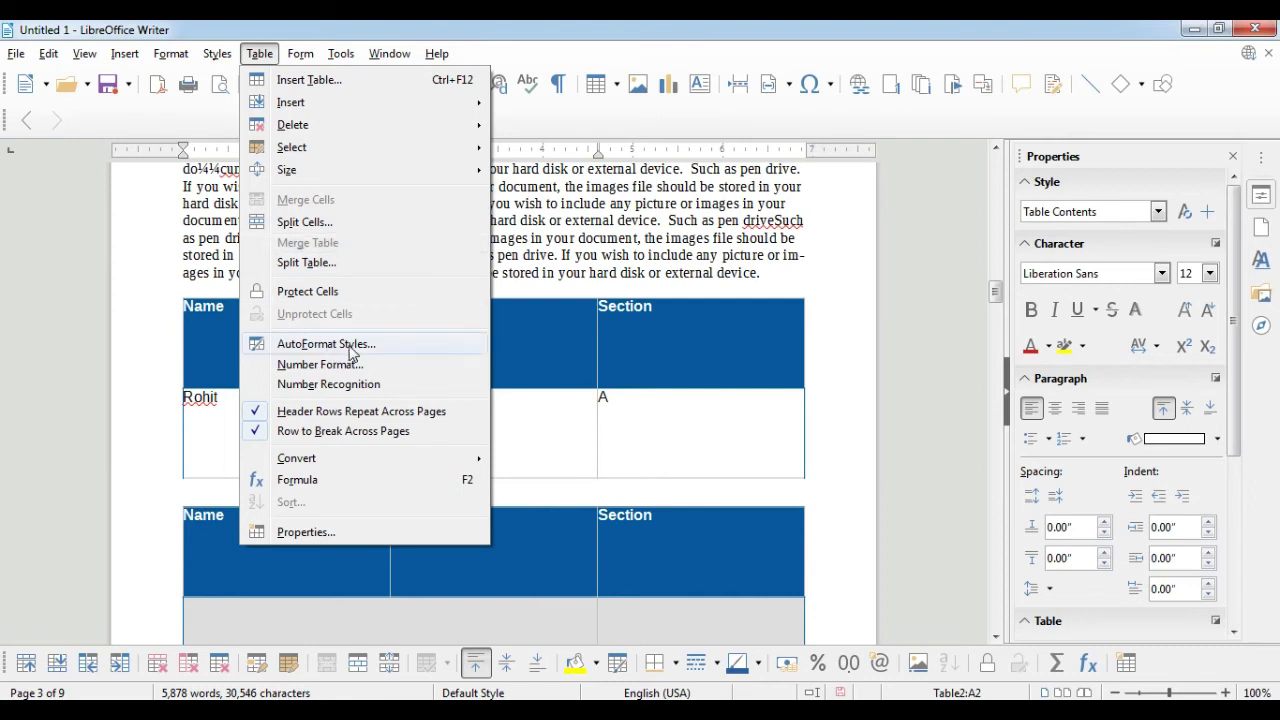
pyautogui.click(352, 344)
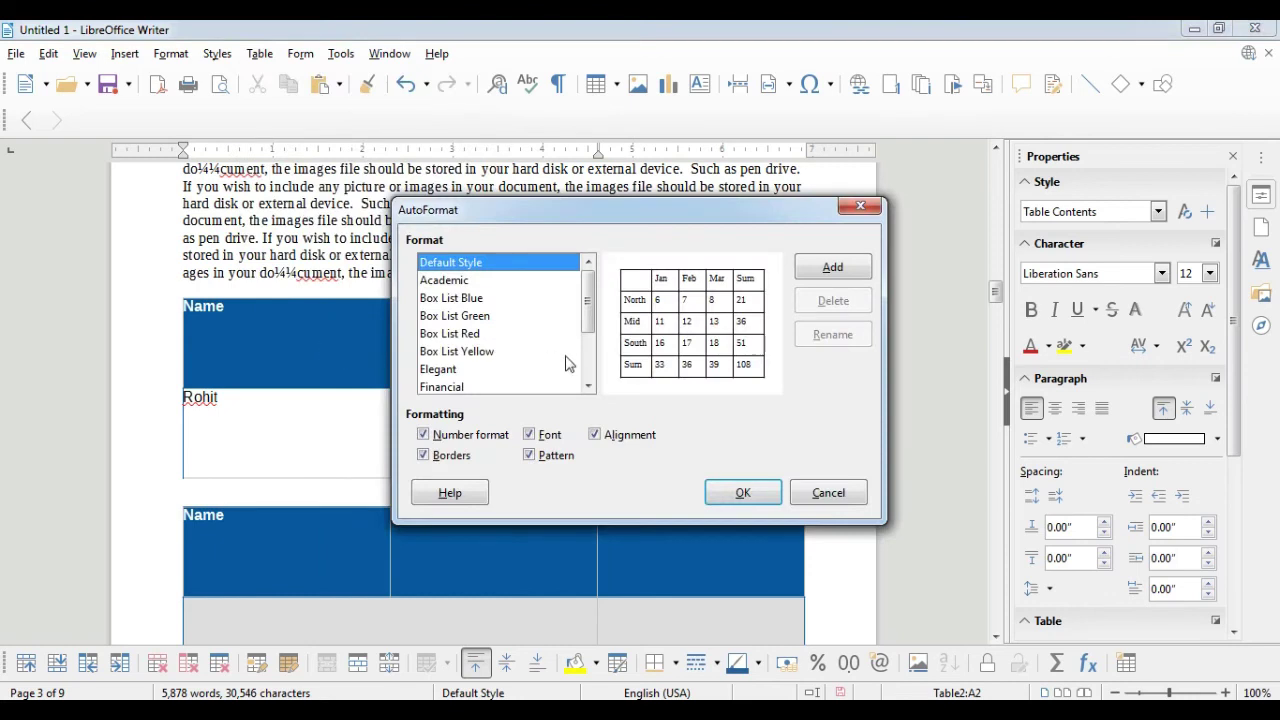
pyautogui.click(472, 300)
pyautogui.click(456, 315)
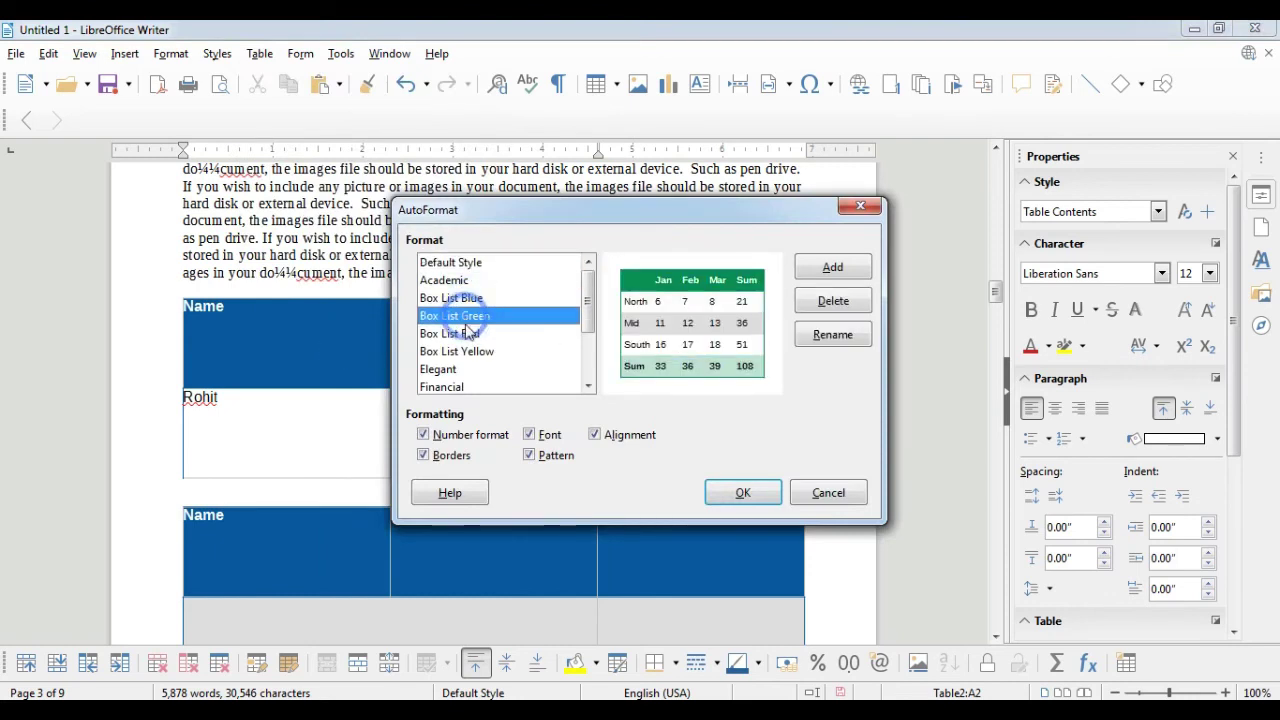
pyautogui.click(455, 332)
pyautogui.click(452, 298)
pyautogui.click(455, 333)
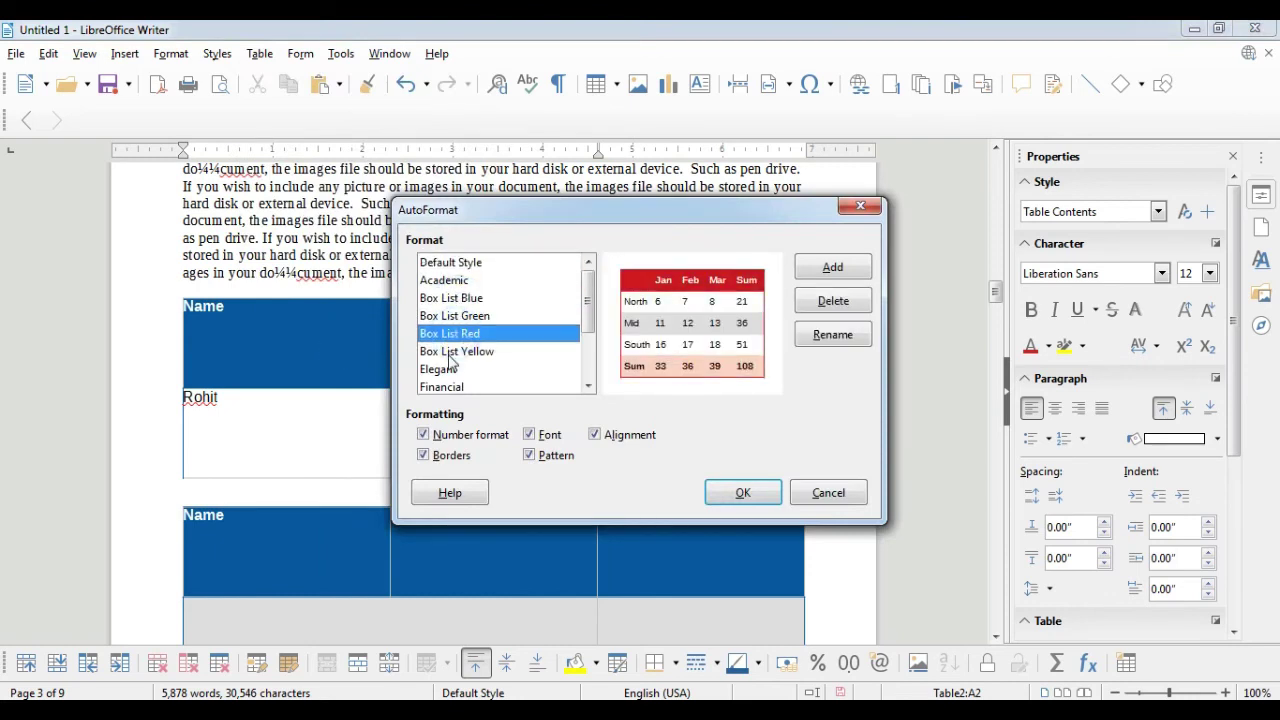
pyautogui.click(456, 351)
pyautogui.click(452, 300)
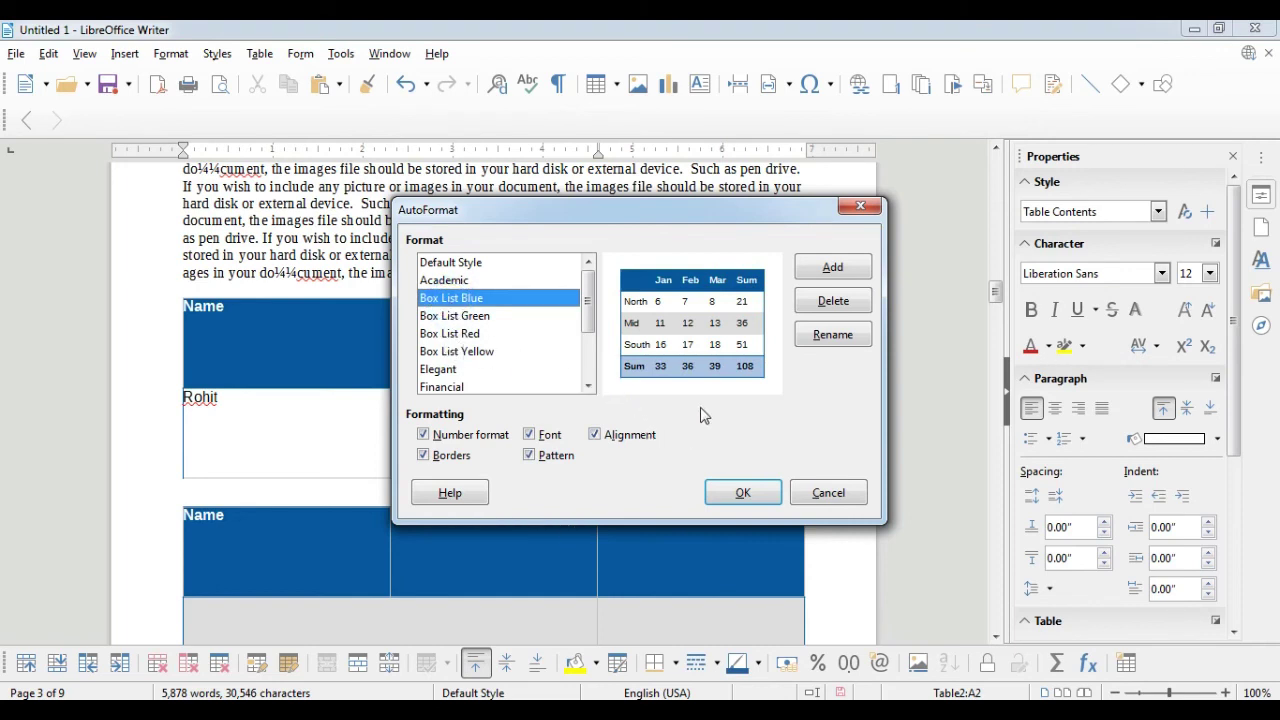
pyautogui.click(859, 208)
pyautogui.click(259, 53)
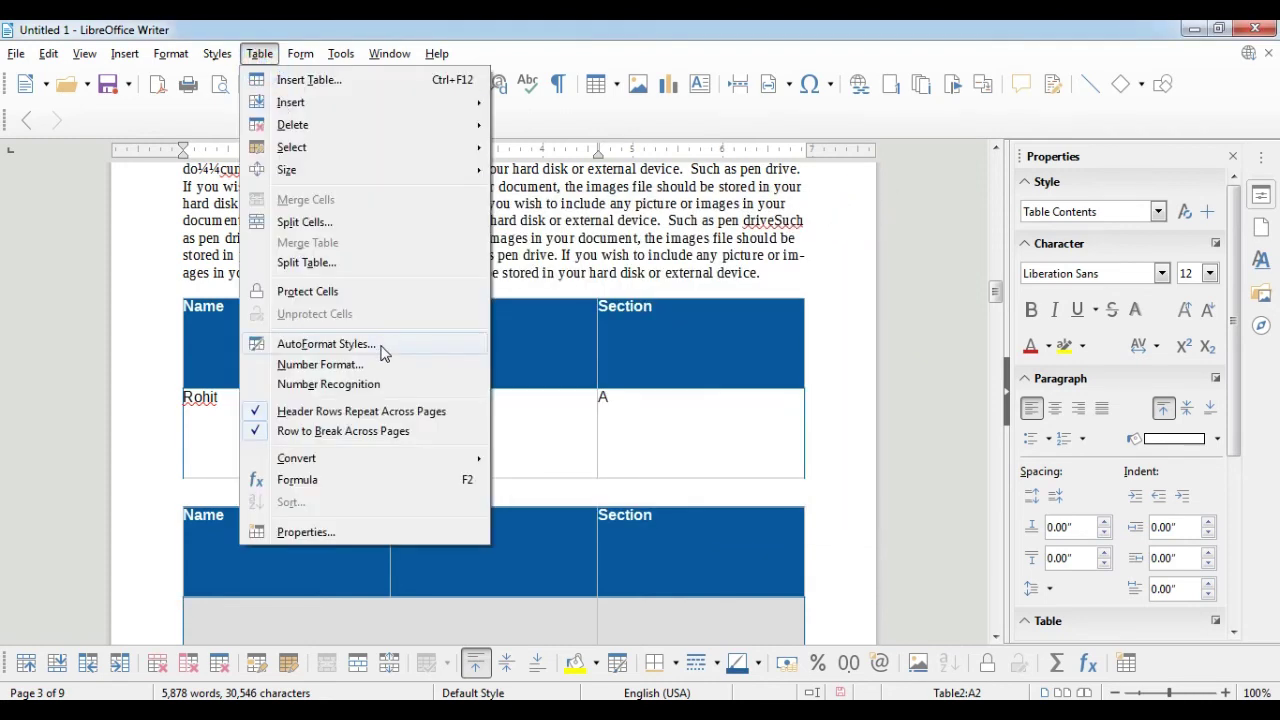